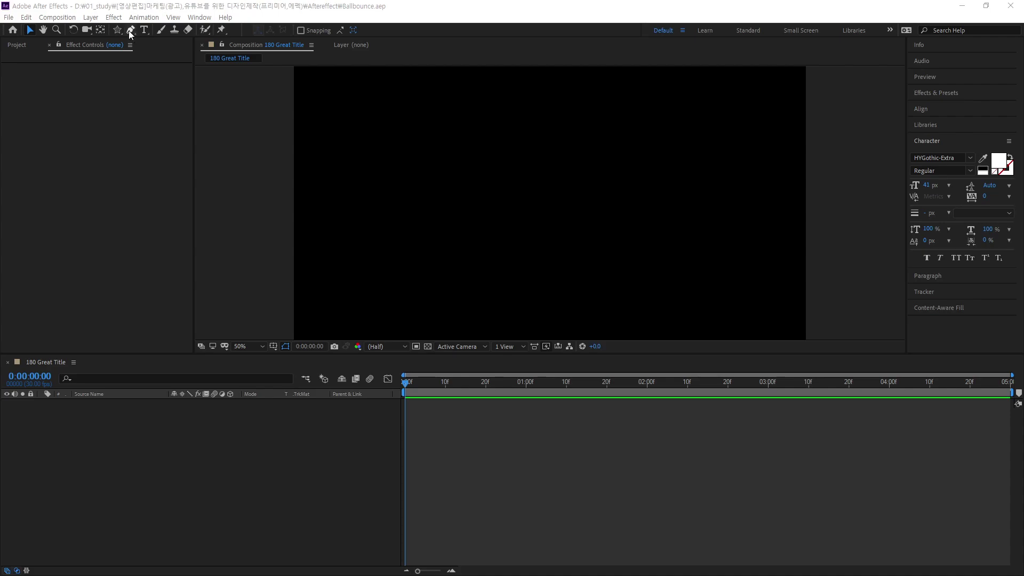
# Arrange the empty 180 Great Title comp view, clear the selection, and pick the Pen tool.
pyautogui.hotkey('ctrl', '2')
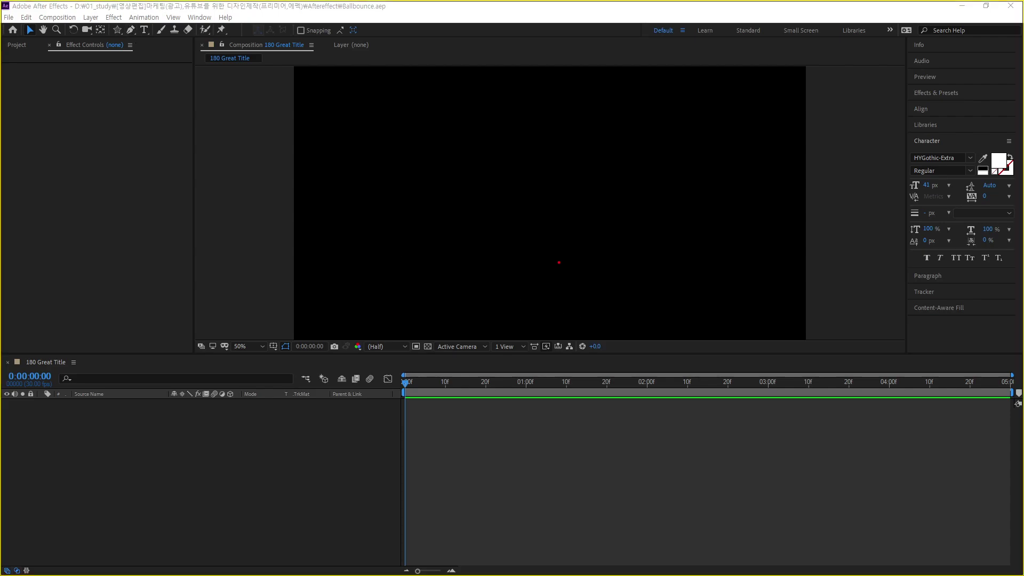
pyautogui.moveTo(711, 262); pyautogui.dragTo(552, 261)
pyautogui.moveTo(406, 260); pyautogui.dragTo(546, 260)
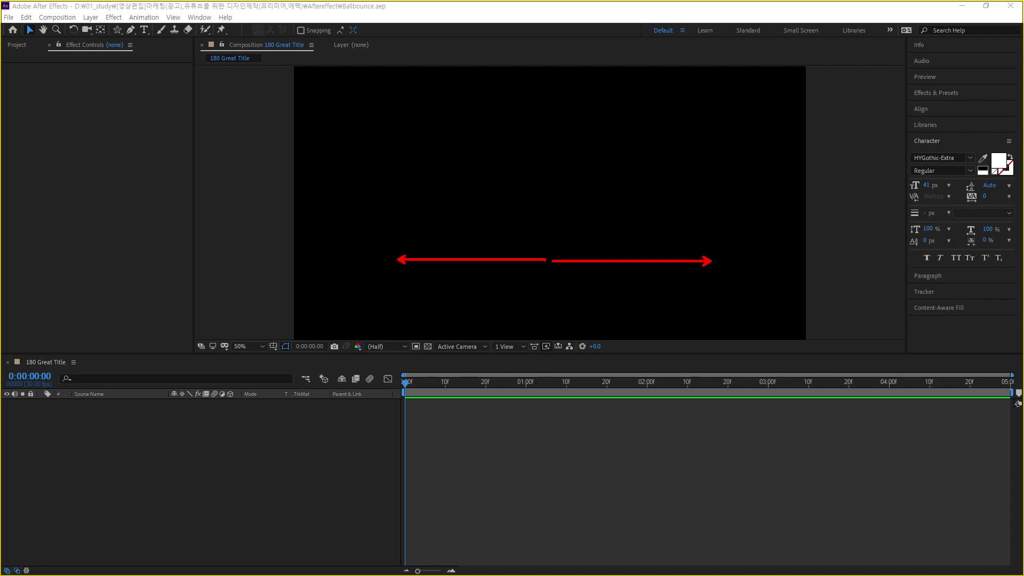
pyautogui.press('Escape')
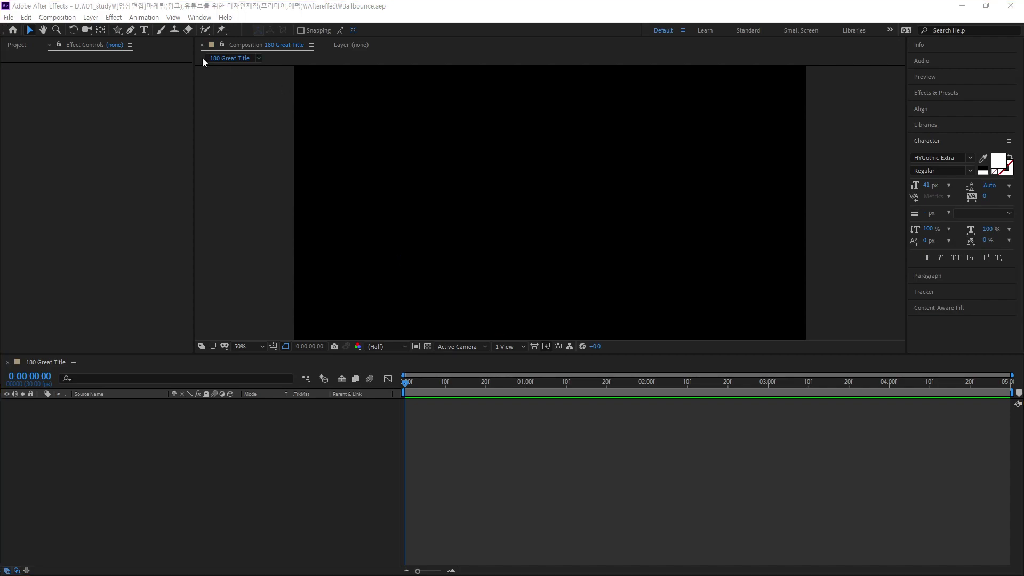
pyautogui.click(131, 30)
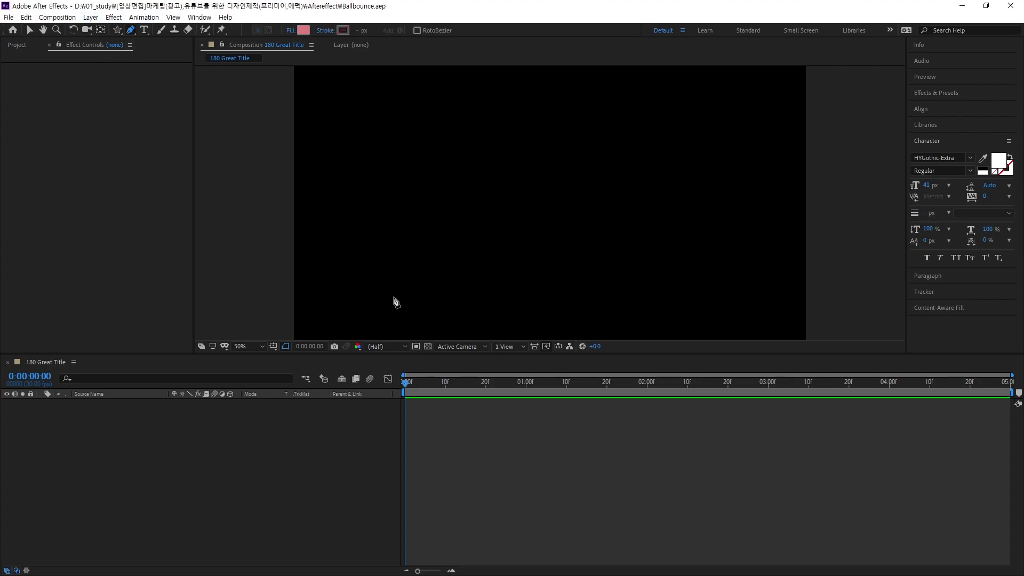
# Draw a two-point horizontal line across the comp as Shape Layer 1, redrawing it once, then open Fill Options.
pyautogui.click(394, 296)
pyautogui.click(710, 297)
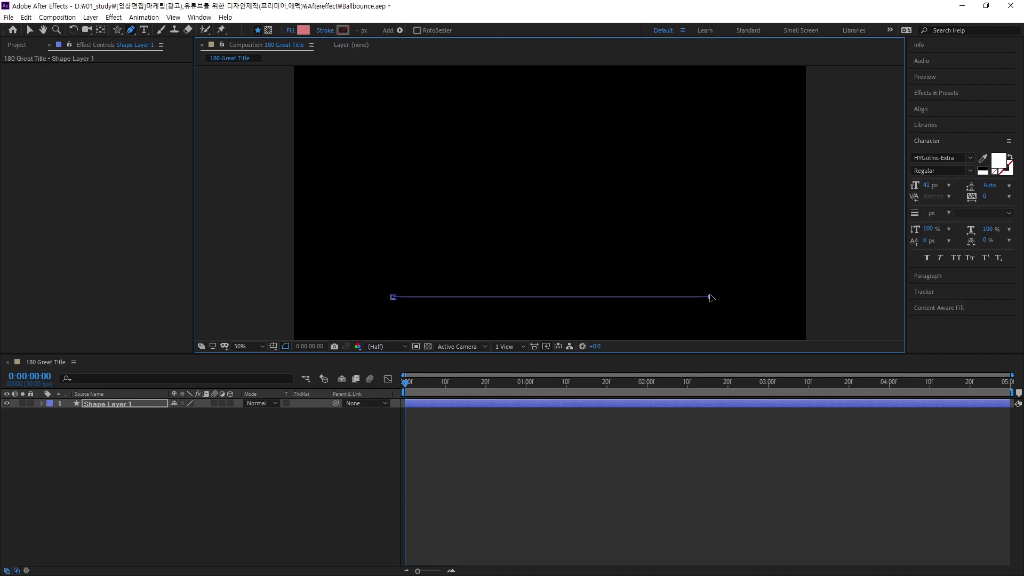
pyautogui.hotkey('ctrl', 'z')
pyautogui.hotkey('ctrl', 'z')
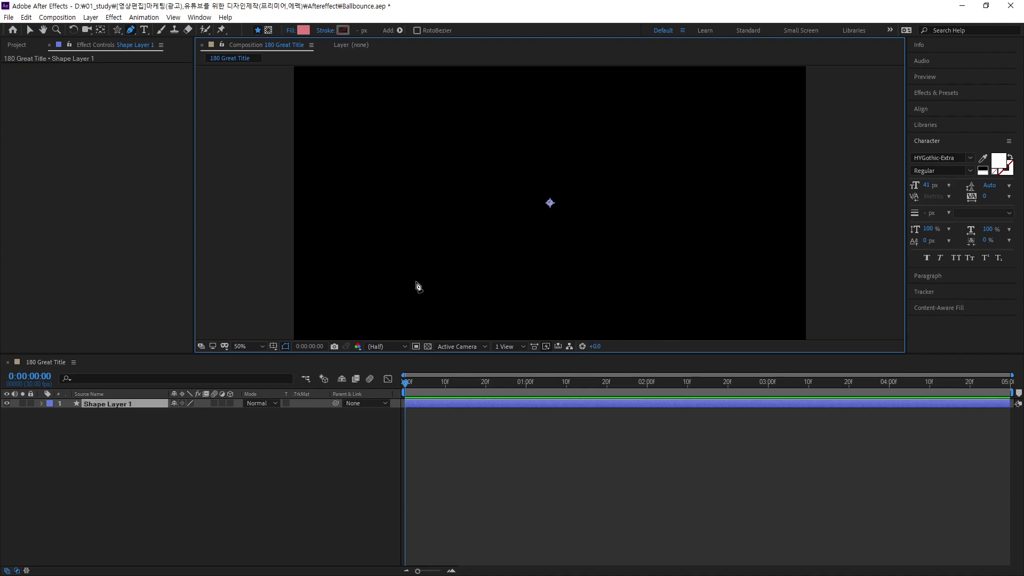
pyautogui.click(396, 257)
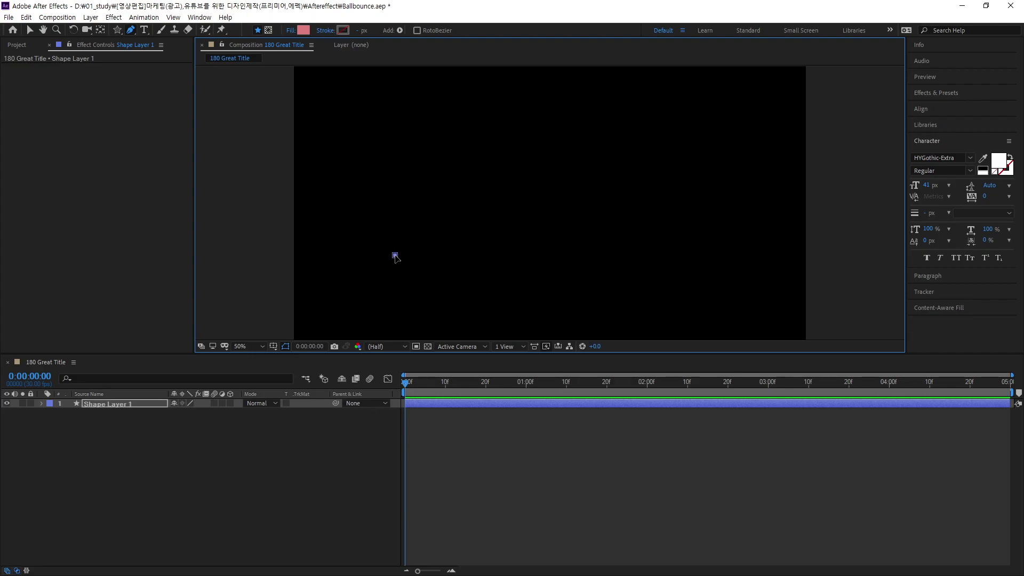
pyautogui.click(706, 255)
pyautogui.click(291, 31)
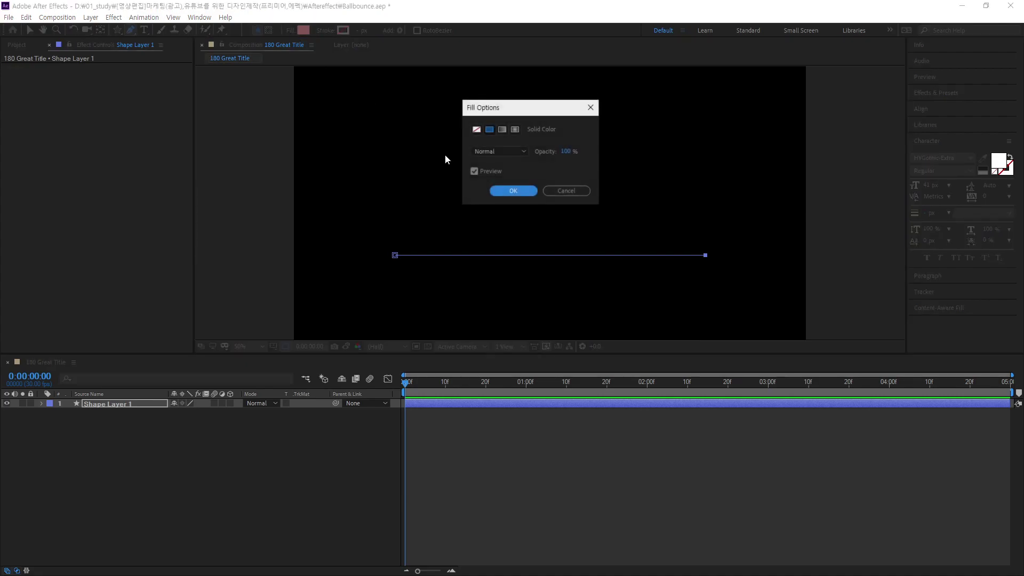
# Set the line's fill to None and its stroke colour to cyan 00BAFF.
pyautogui.click(477, 130)
pyautogui.click(523, 193)
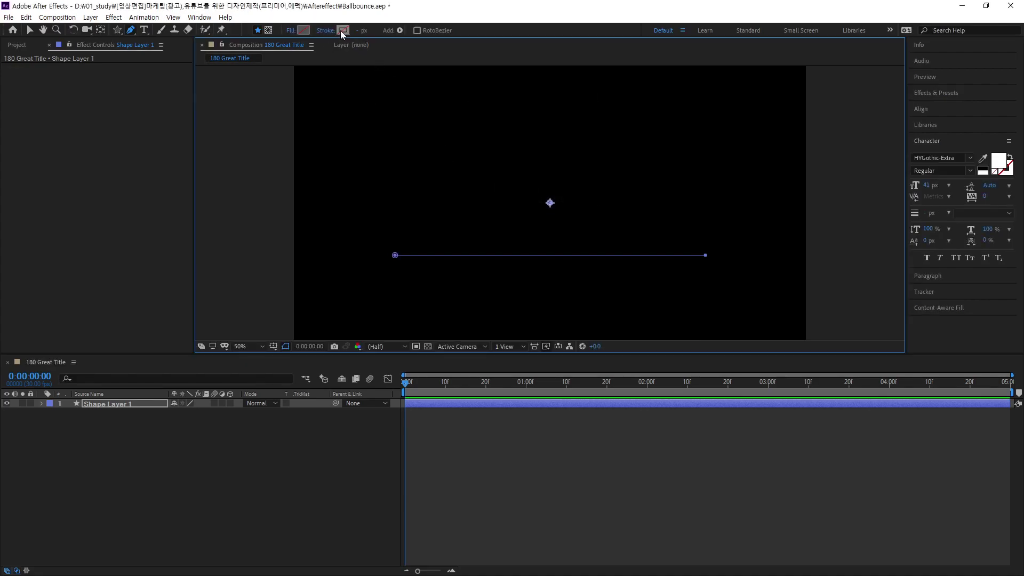
pyautogui.click(341, 30)
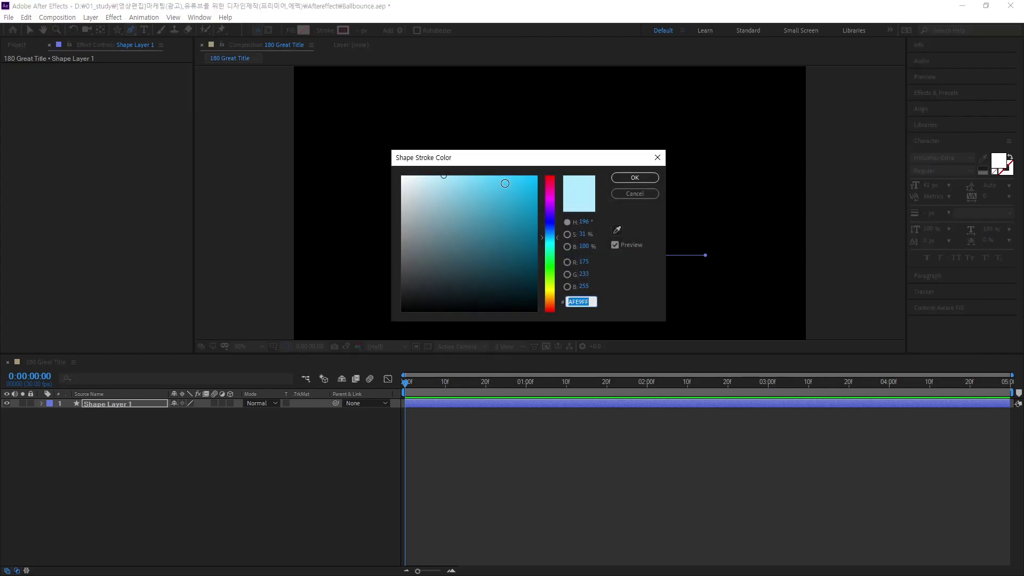
pyautogui.moveTo(504, 181); pyautogui.dragTo(540, 165)
pyautogui.click(635, 177)
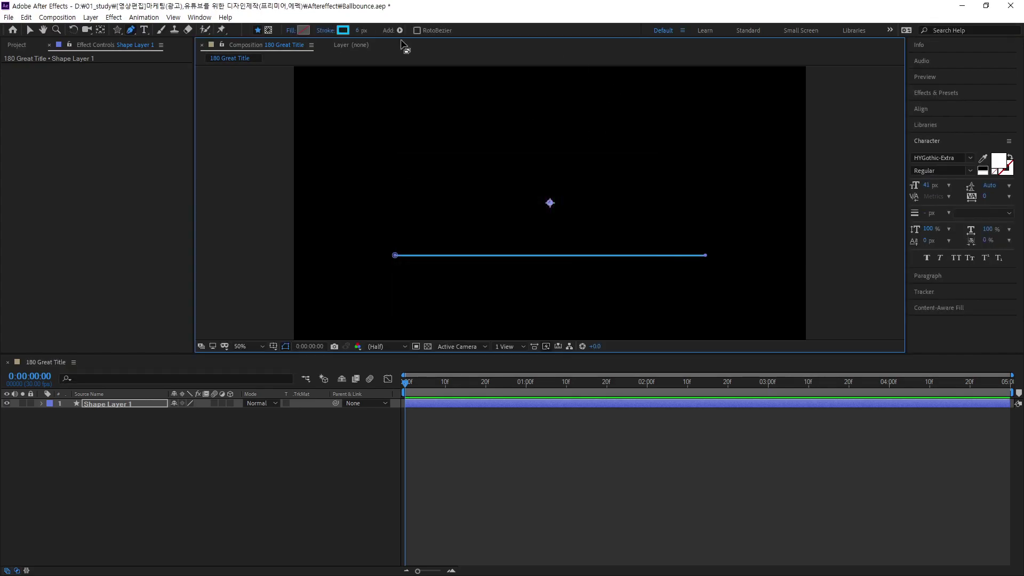
# Set the stroke width to 20 px and select the shape layer.
pyautogui.moveTo(360, 30); pyautogui.dragTo(363, 29)
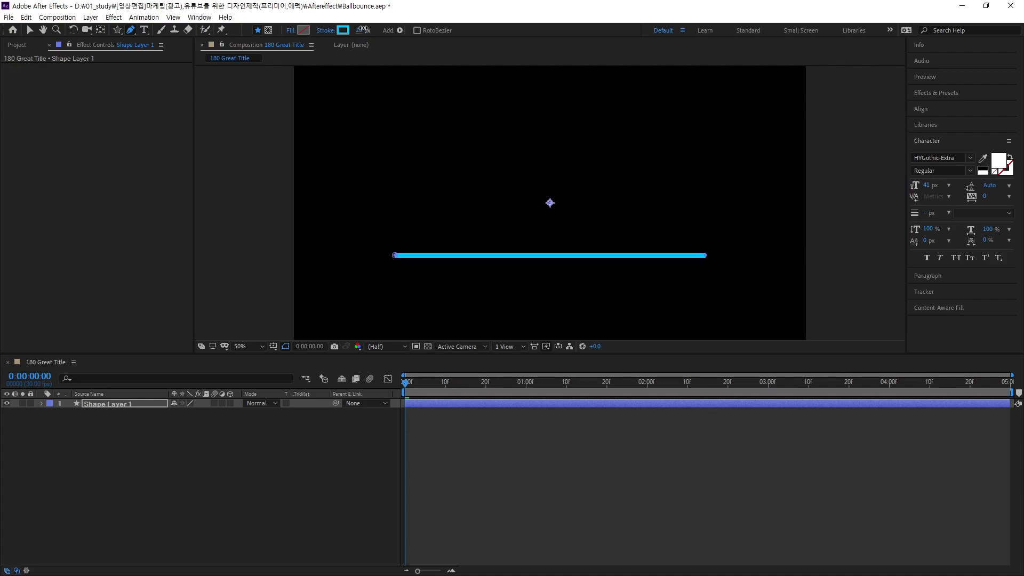
pyautogui.click(357, 30)
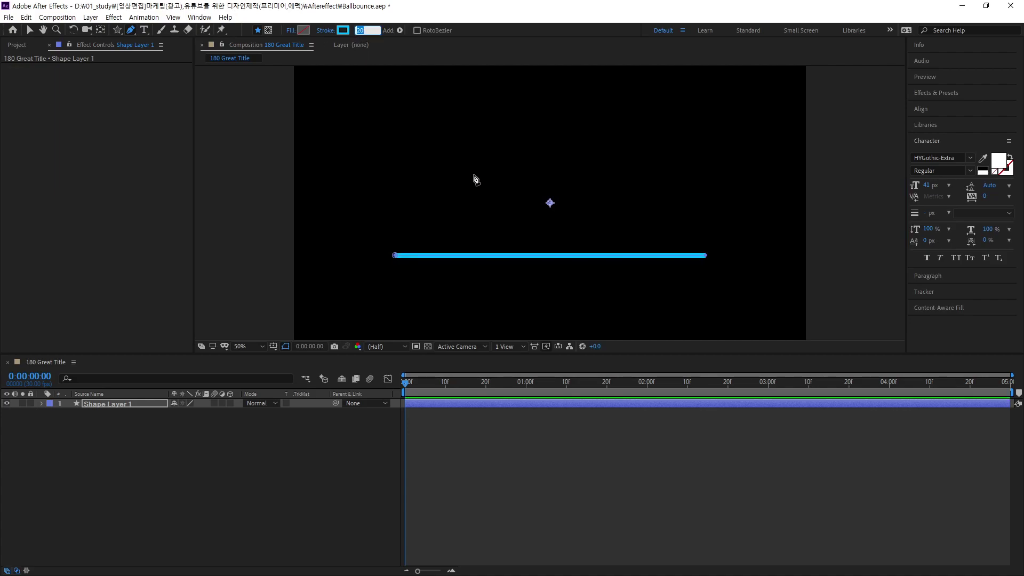
pyautogui.press('Return')
pyautogui.click(112, 405)
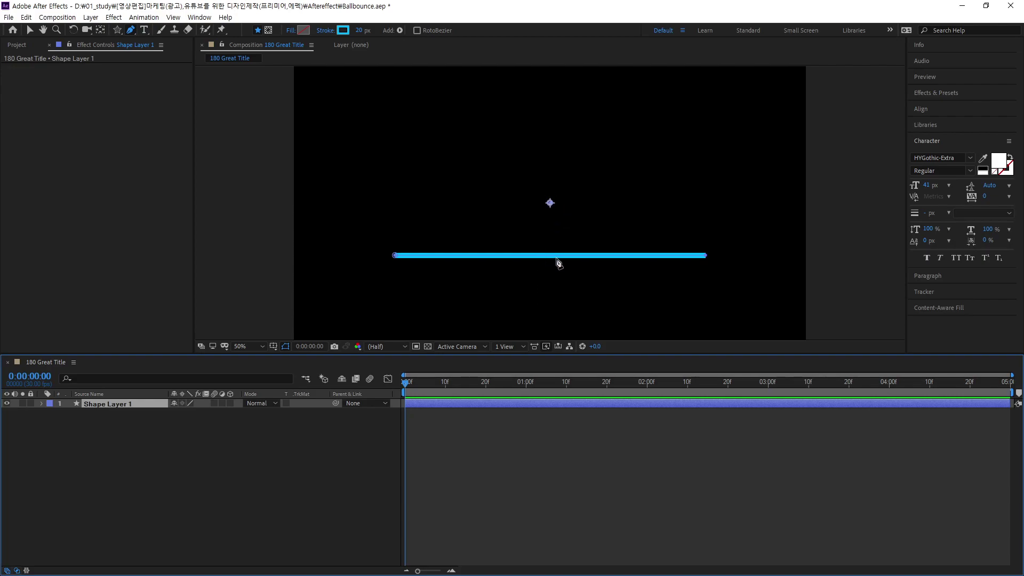
# Drag the anchor point down onto the cyan line's centre with Pan Behind, zoom in to verify, then return to Selection.
pyautogui.click(100, 31)
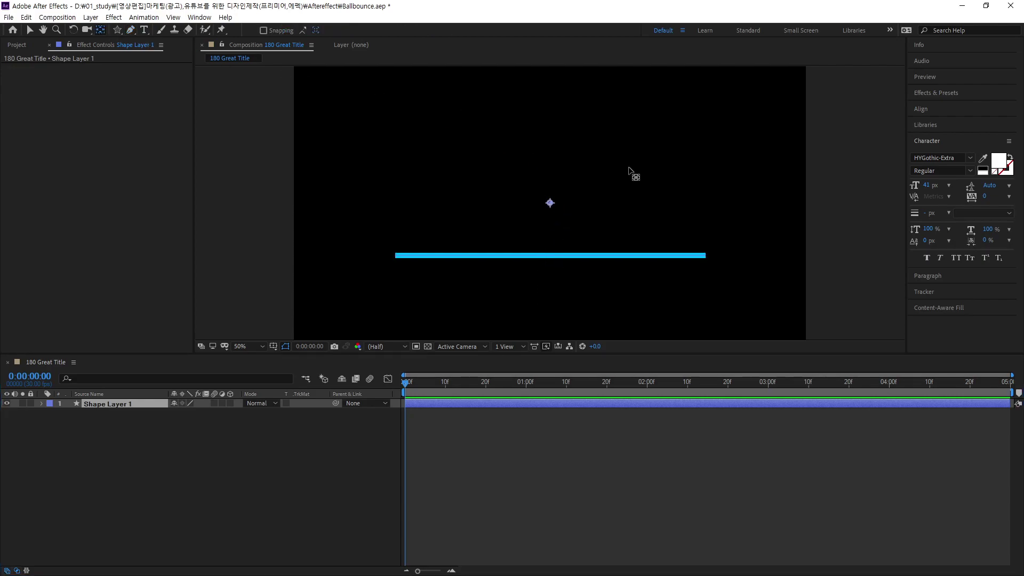
pyautogui.moveTo(550, 203); pyautogui.dragTo(553, 258)
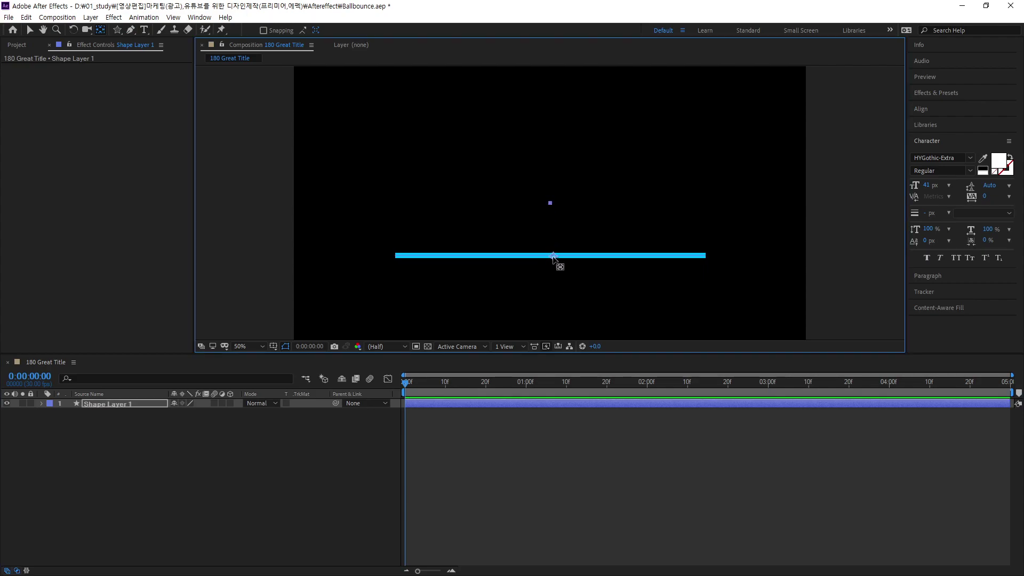
pyautogui.press('.')
pyautogui.scroll(2, 634, 208)
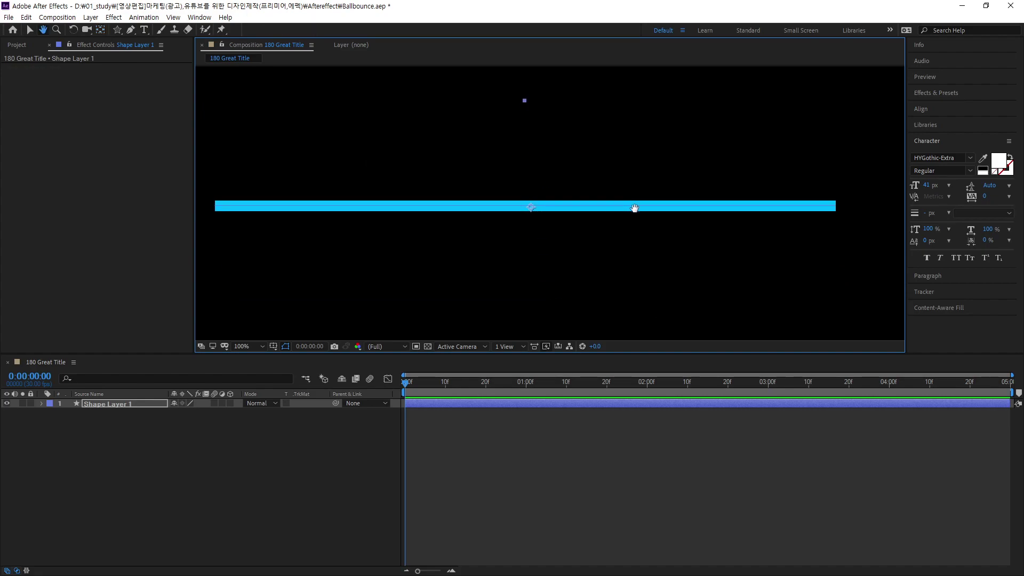
pyautogui.scroll(1, 563, 222)
pyautogui.scroll(2, 522, 208)
pyautogui.scroll(1, 415, 210)
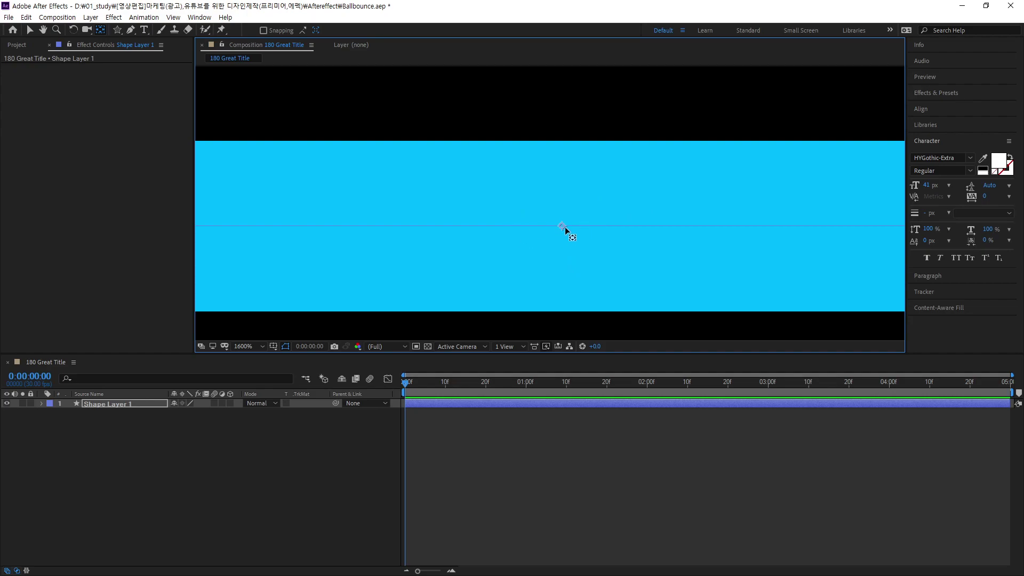
pyautogui.scroll(-3, 648, 245)
pyautogui.scroll(-3, 647, 245)
pyautogui.scroll(-2, 579, 220)
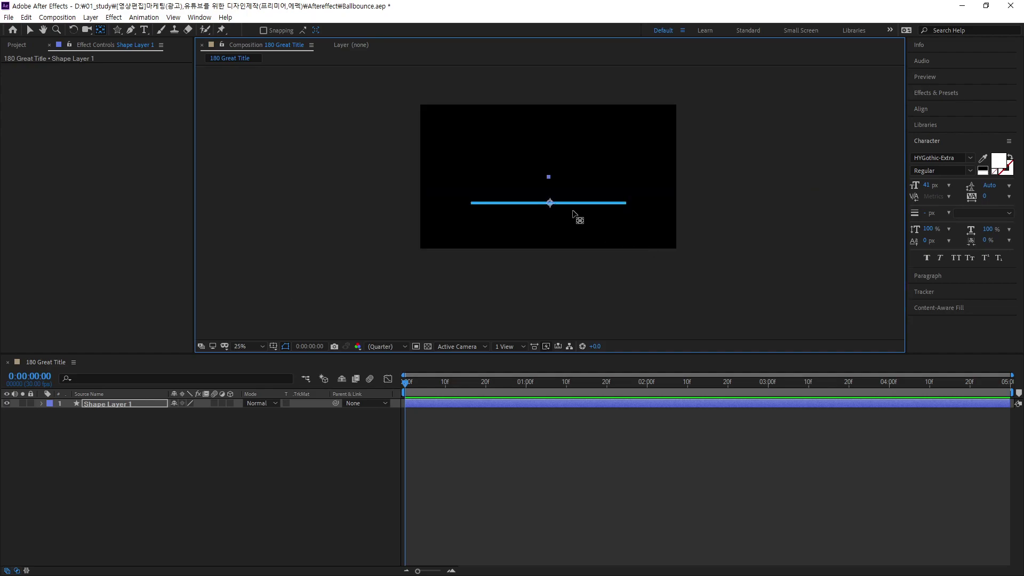
pyautogui.scroll(2, 548, 247)
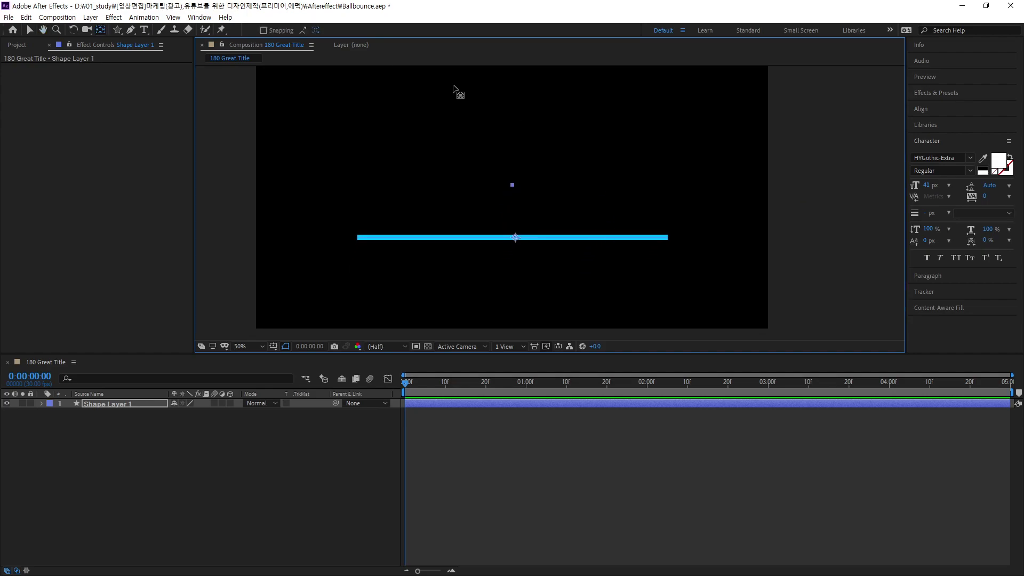
pyautogui.click(30, 29)
# Select and expand Shape Layer 1, test-moving the cyan line up and back down.
pyautogui.click(203, 457)
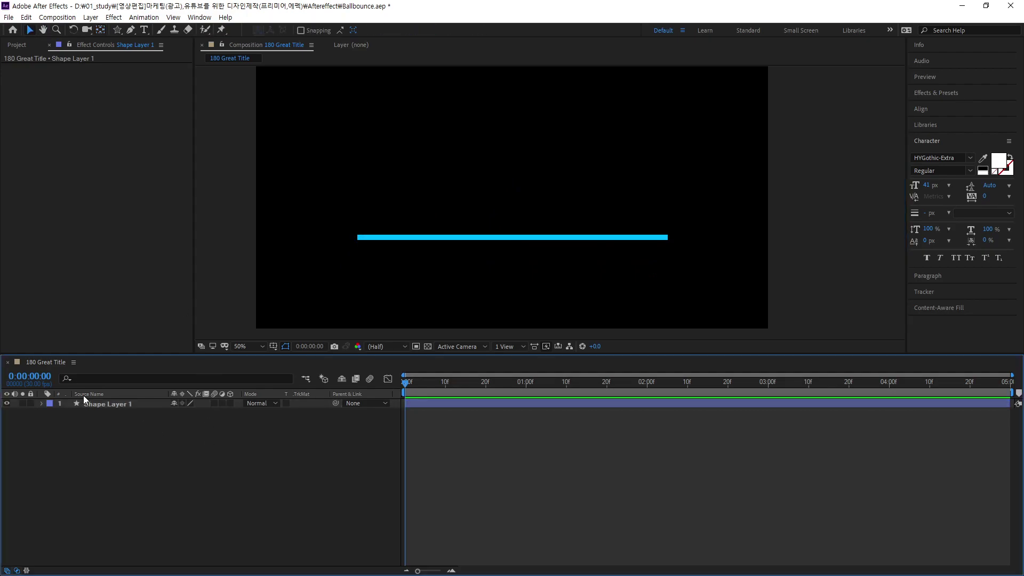
pyautogui.click(88, 404)
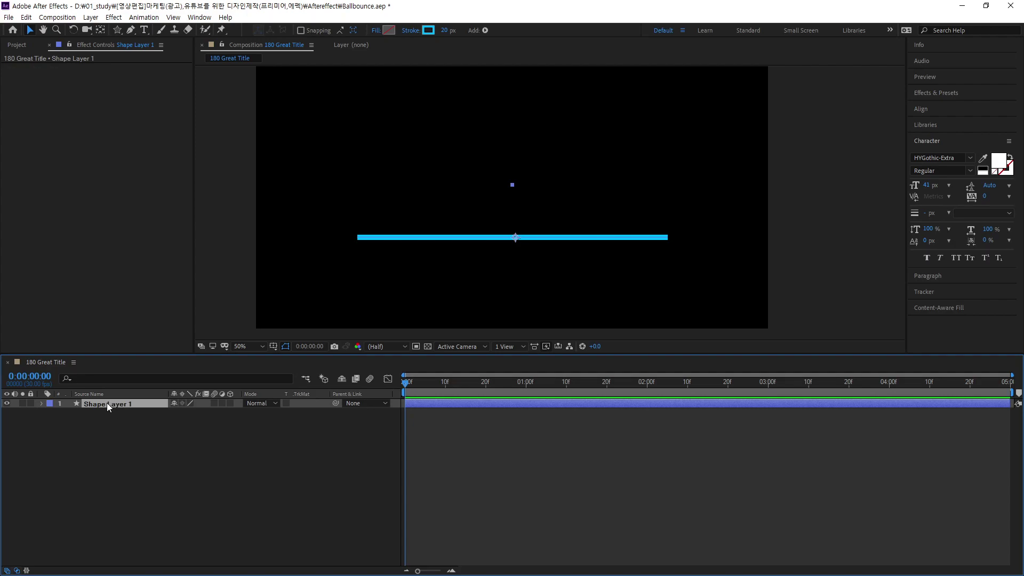
pyautogui.click(41, 404)
pyautogui.moveTo(515, 238); pyautogui.dragTo(516, 114)
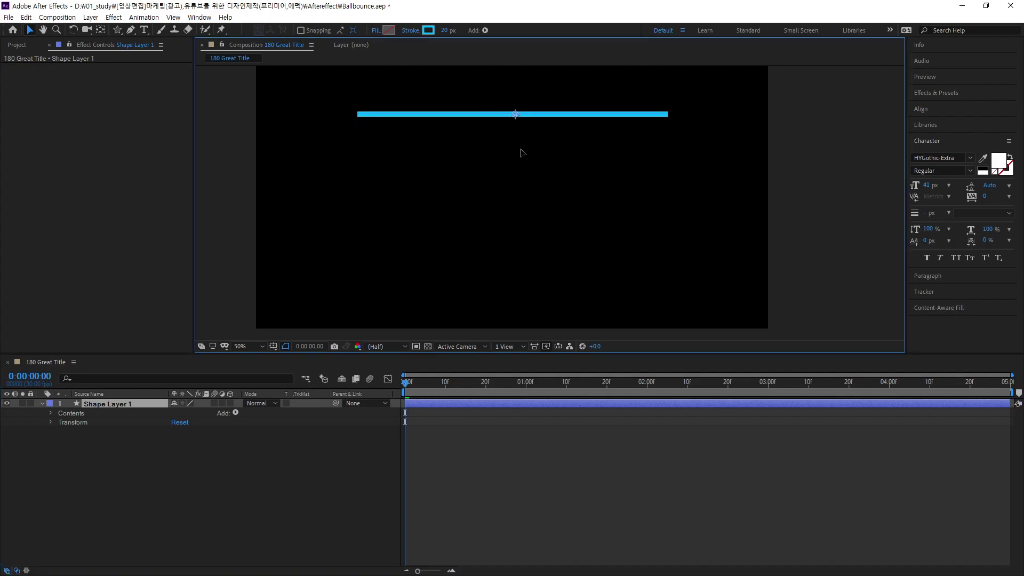
pyautogui.moveTo(522, 153); pyautogui.dragTo(515, 237)
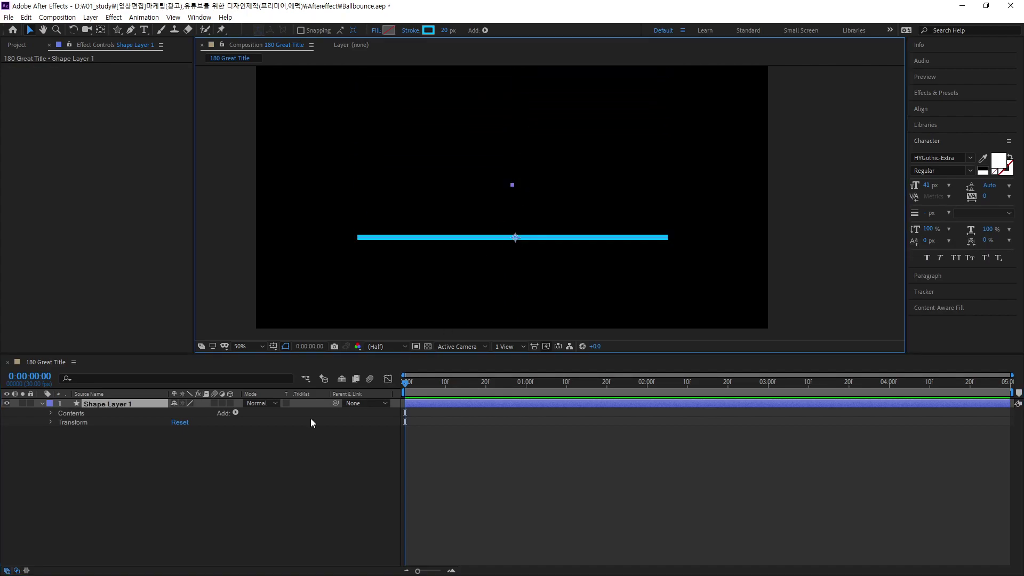
pyautogui.click(210, 472)
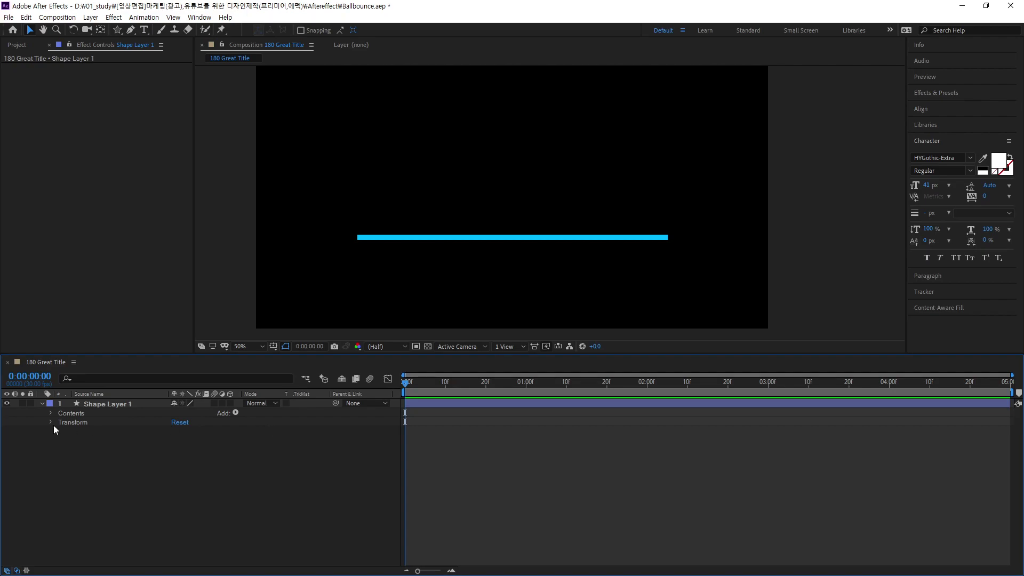
# Expand Contents to Shape 1 and add a Trim Paths modifier to it.
pyautogui.click(68, 414)
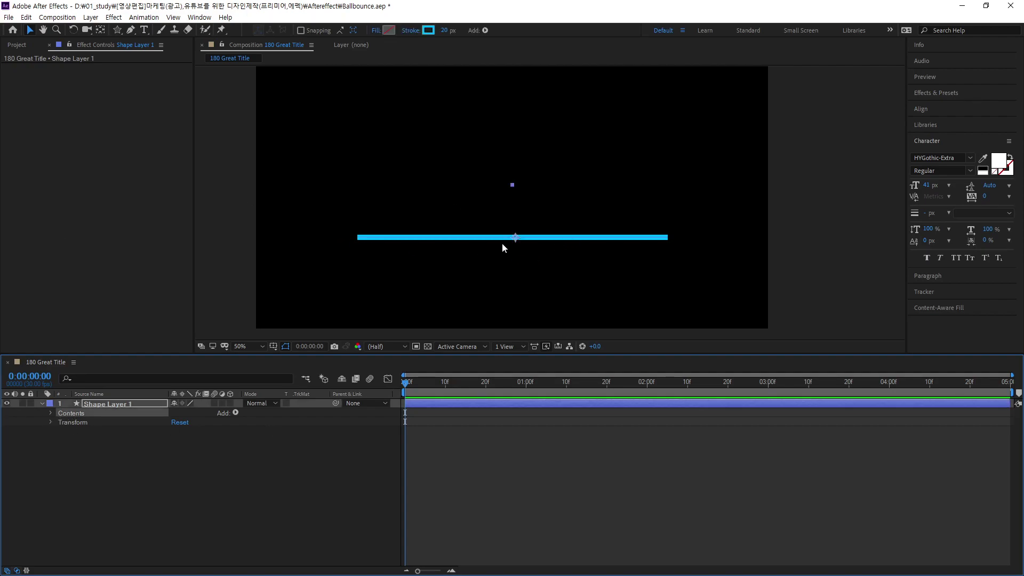
pyautogui.click(234, 413)
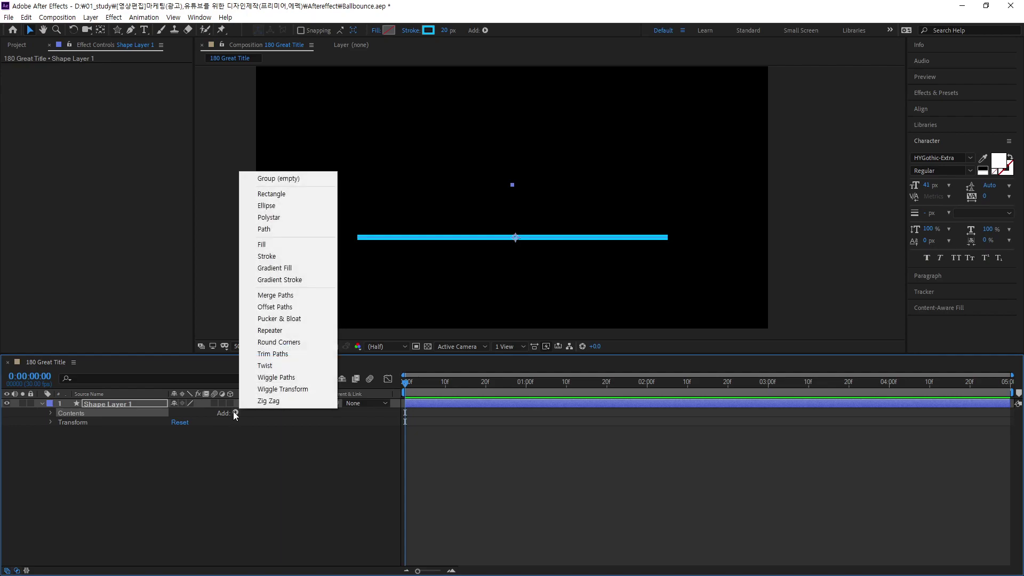
pyautogui.click(81, 441)
pyautogui.click(51, 414)
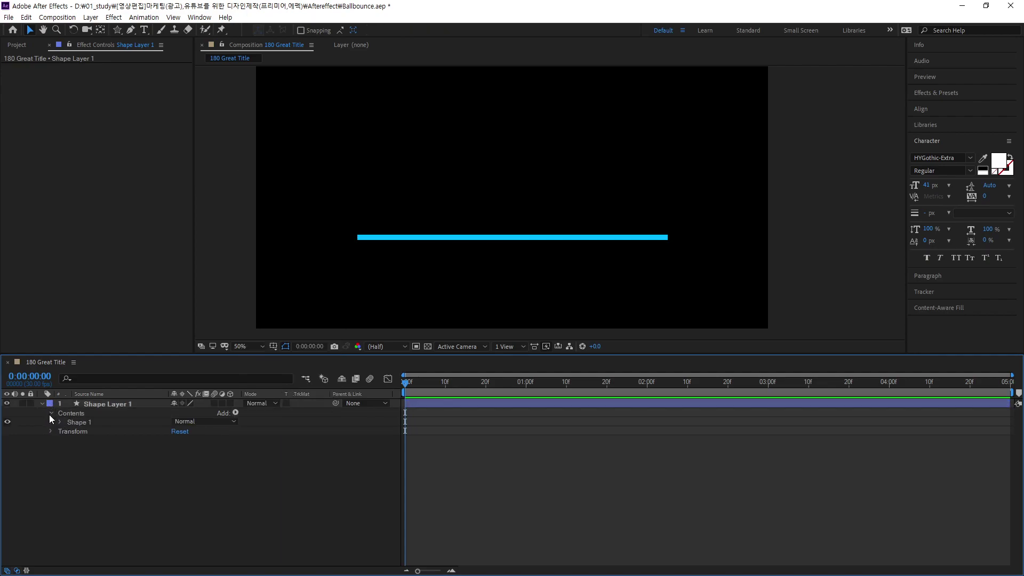
pyautogui.click(79, 422)
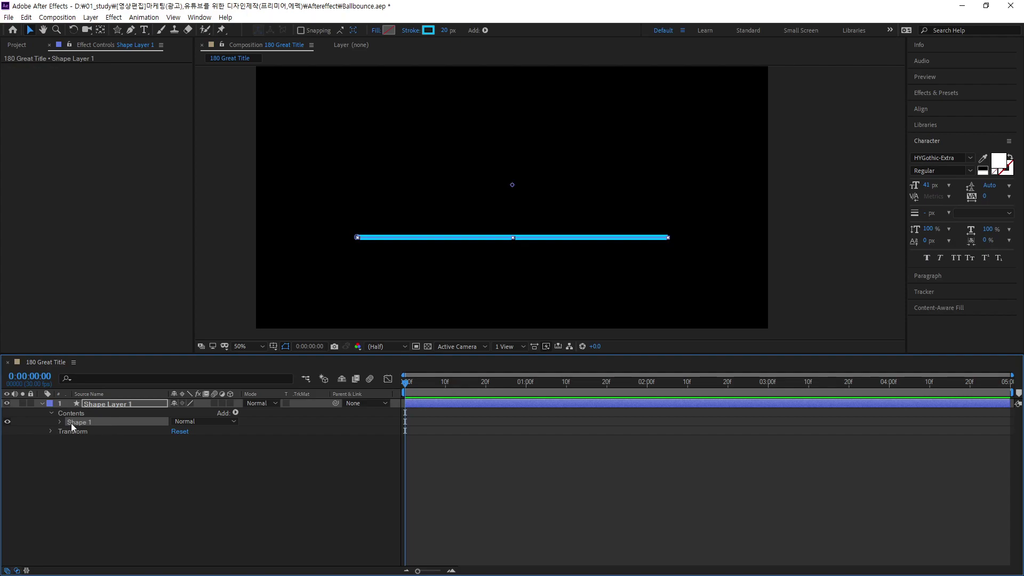
pyautogui.click(59, 422)
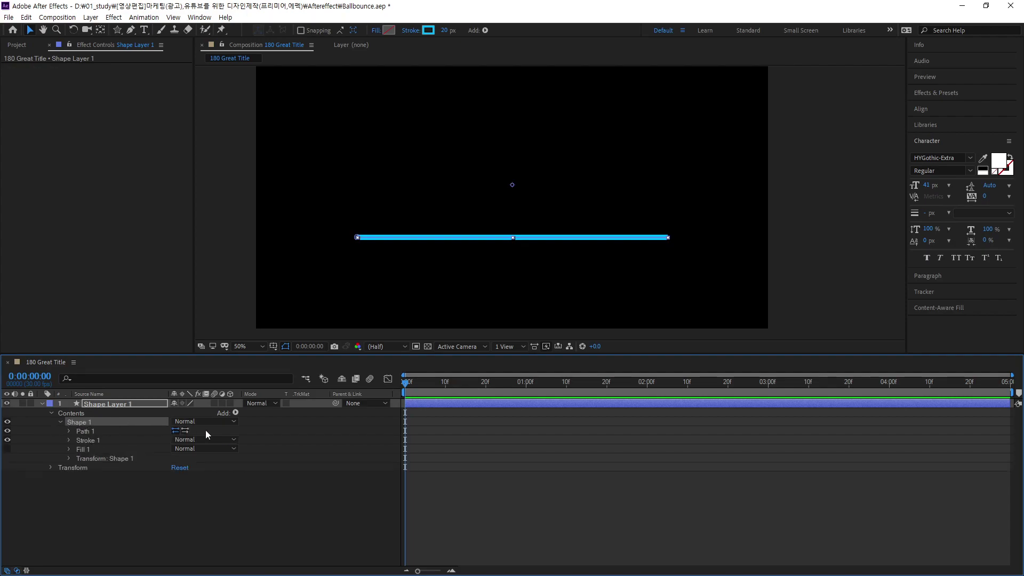
pyautogui.click(235, 413)
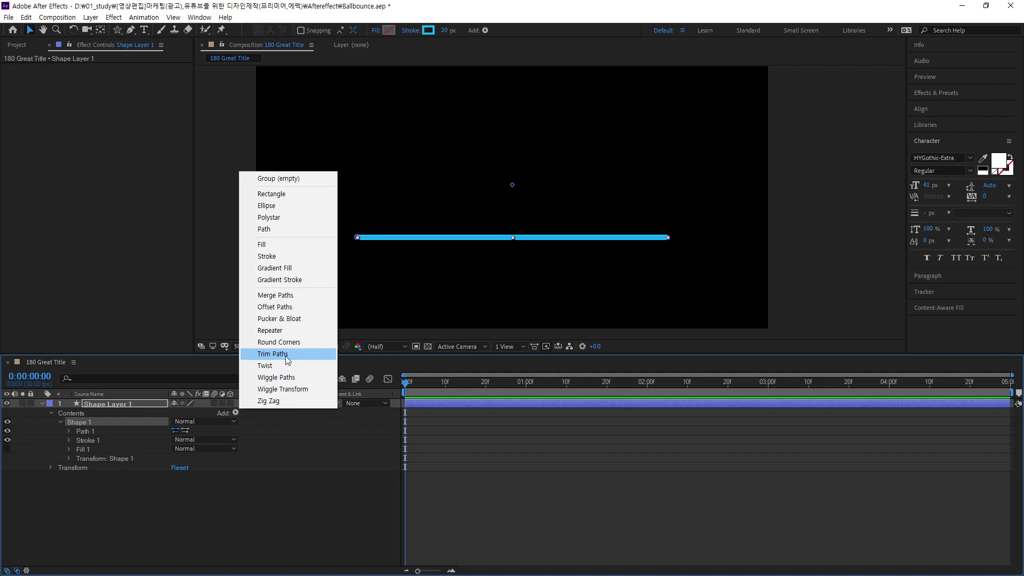
pyautogui.click(286, 356)
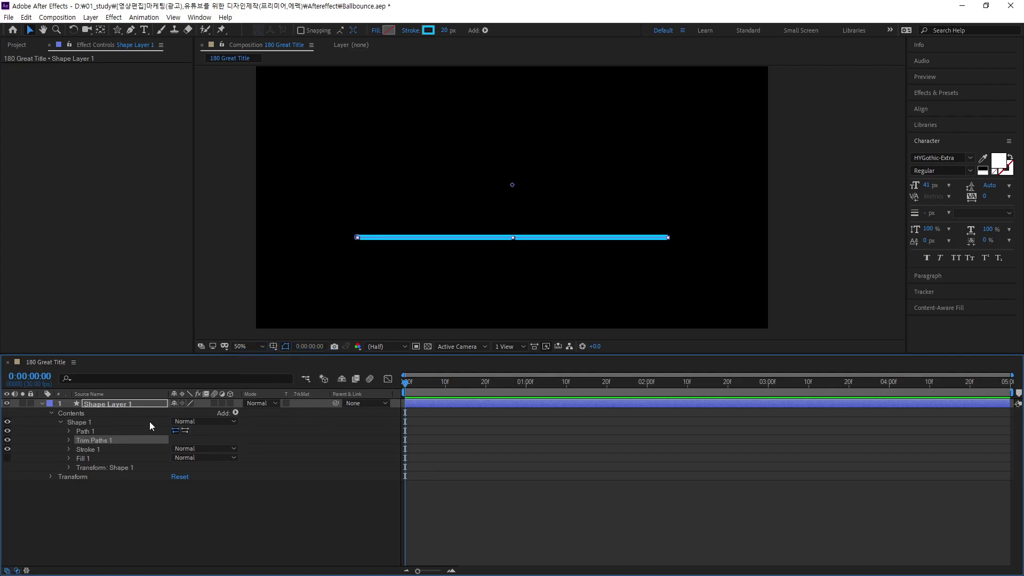
# Set Trim Paths Start and End to 50% and set keyframes for both at frame 0.
pyautogui.click(69, 440)
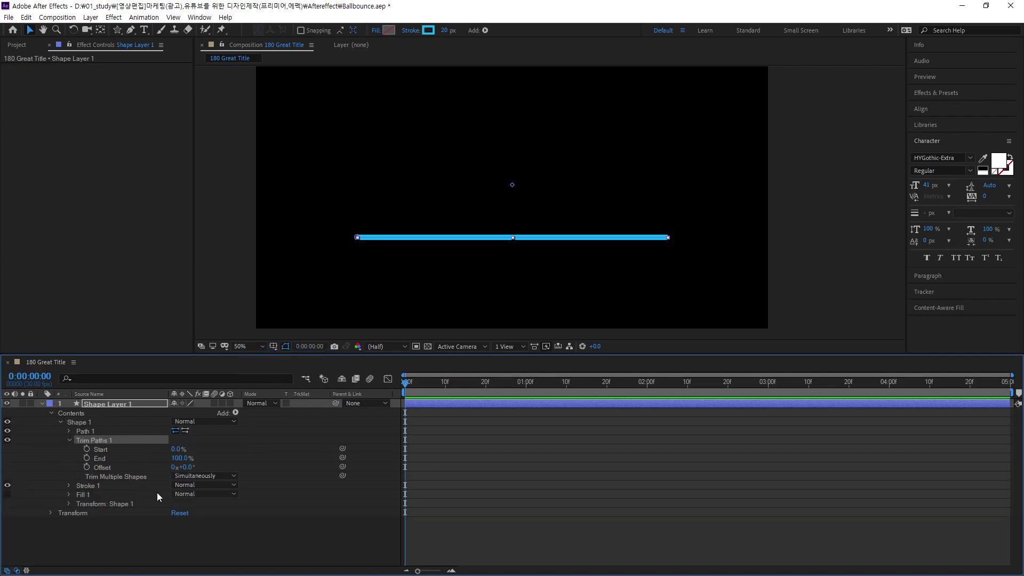
pyautogui.click(176, 450)
pyautogui.write('50')
pyautogui.press('Tab')
pyautogui.write('5')
pyautogui.press('Return')
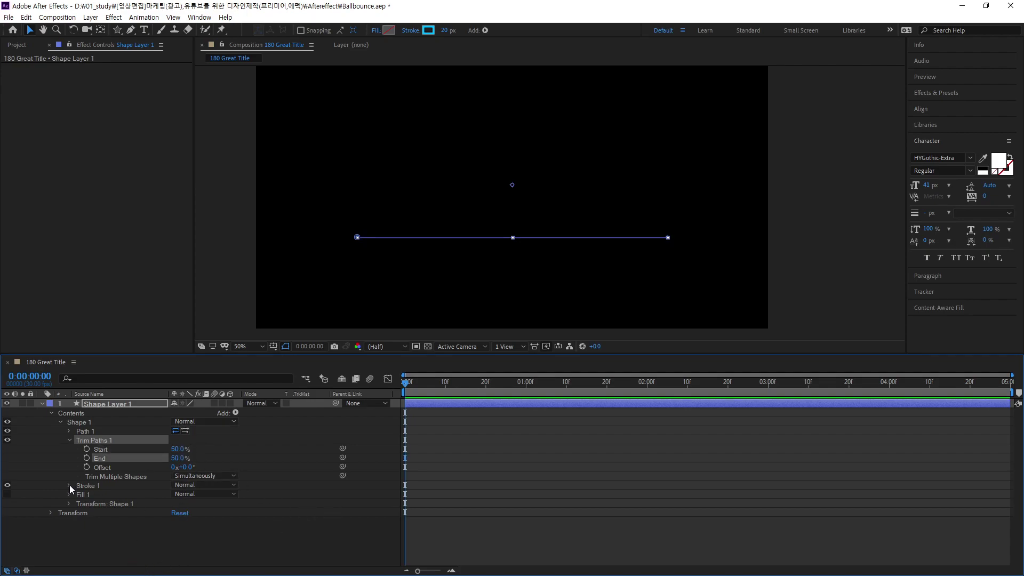
pyautogui.click(87, 449)
pyautogui.click(87, 458)
# At frame 15, set Trim Paths Start to 0% and End to 100%.
pyautogui.moveTo(407, 383); pyautogui.dragTo(465, 398)
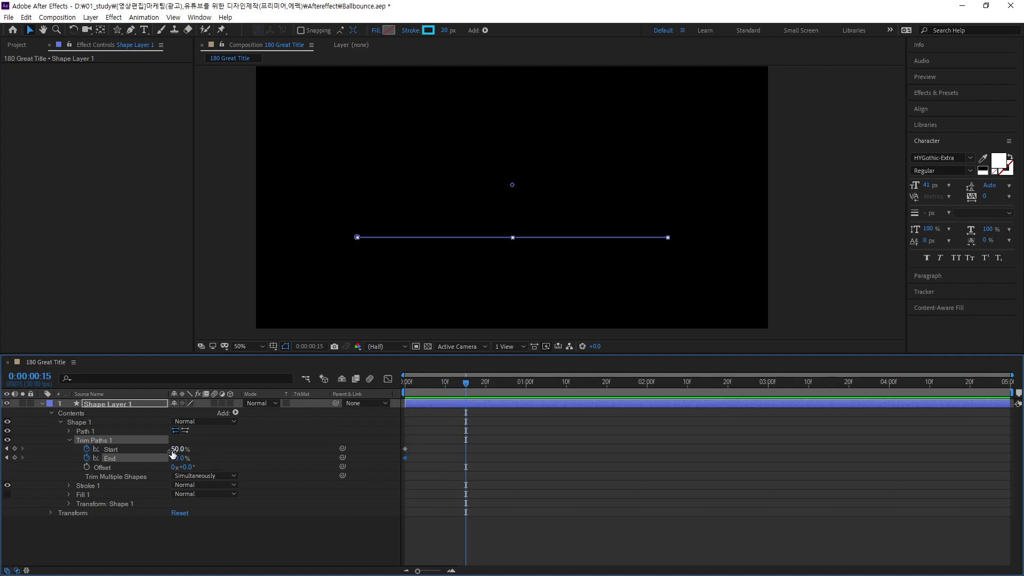
pyautogui.click(178, 449)
pyautogui.write('0')
pyautogui.press('Tab')
pyautogui.write('100')
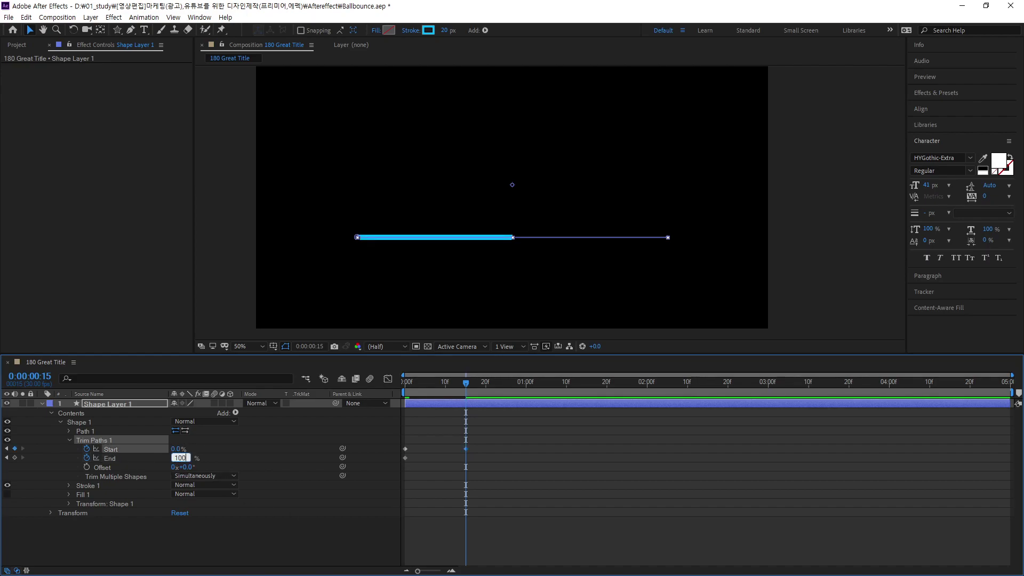
pyautogui.press('Return')
# Preview and scrub the line drawing outward from its centre, ending at frame 8.
pyautogui.moveTo(466, 382); pyautogui.dragTo(478, 382)
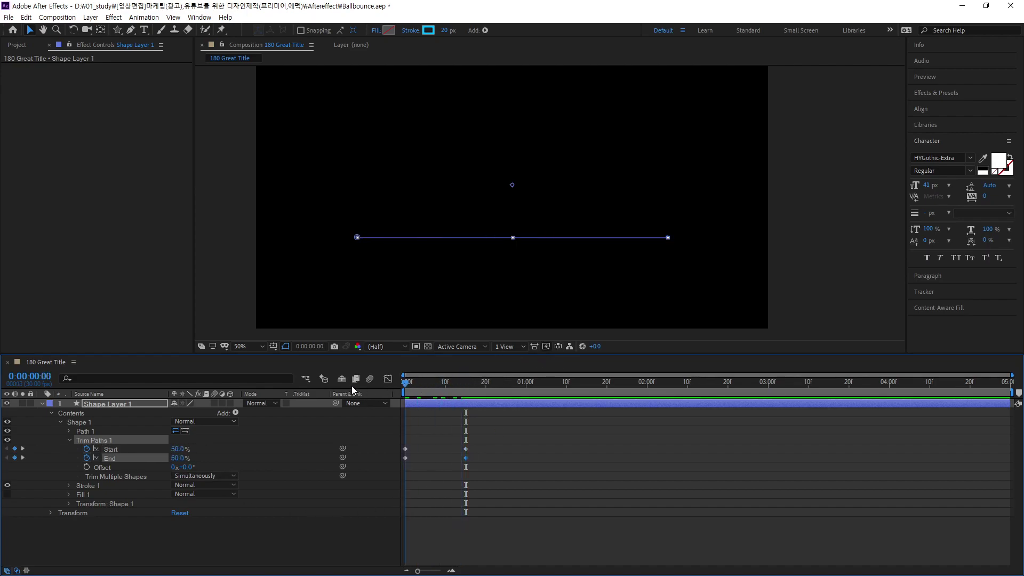
pyautogui.press('Home')
pyautogui.press('space')
pyautogui.press('space')
pyautogui.moveTo(425, 398)
pyautogui.mouseDown()
pyautogui.moveTo(428, 410)
pyautogui.moveTo(486, 413)
pyautogui.mouseUp()
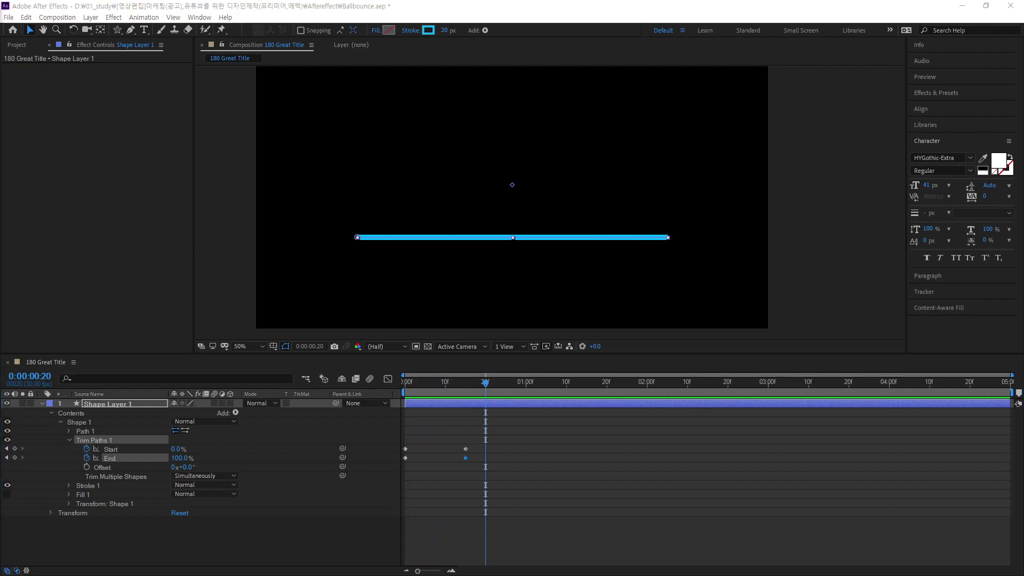
pyautogui.moveTo(489, 382); pyautogui.dragTo(393, 392)
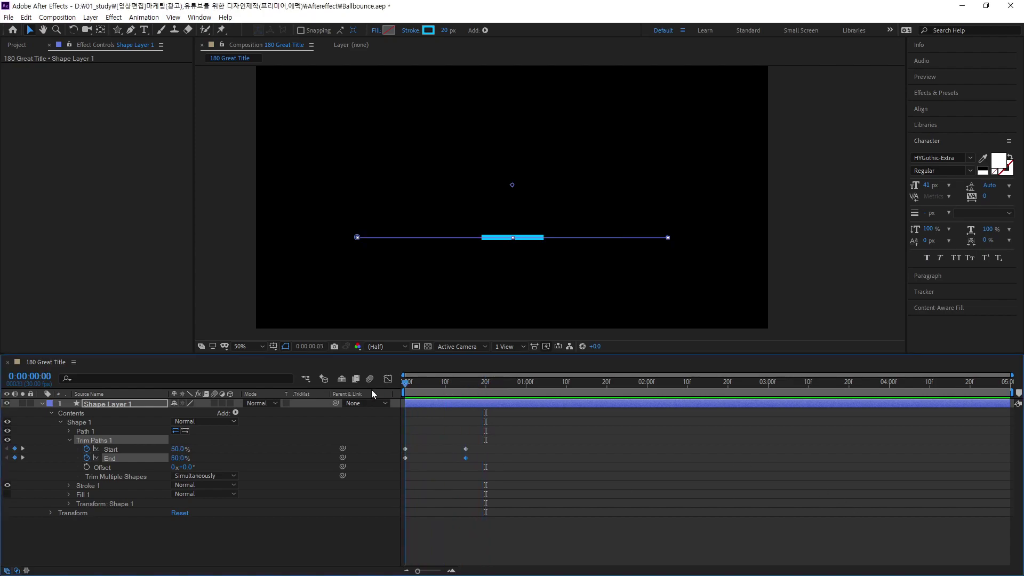
pyautogui.press('space')
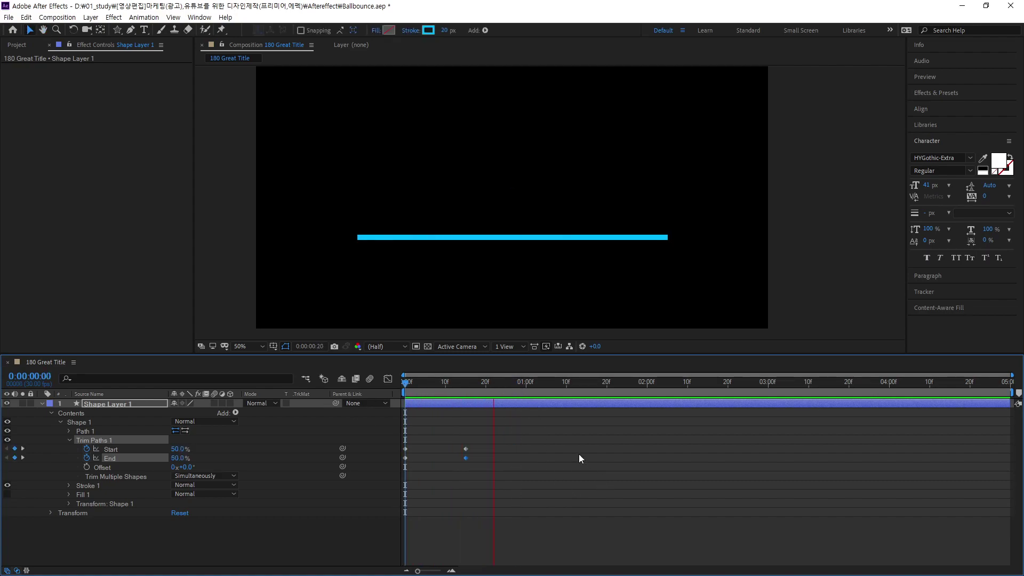
pyautogui.moveTo(498, 383); pyautogui.dragTo(407, 404)
pyautogui.press('space')
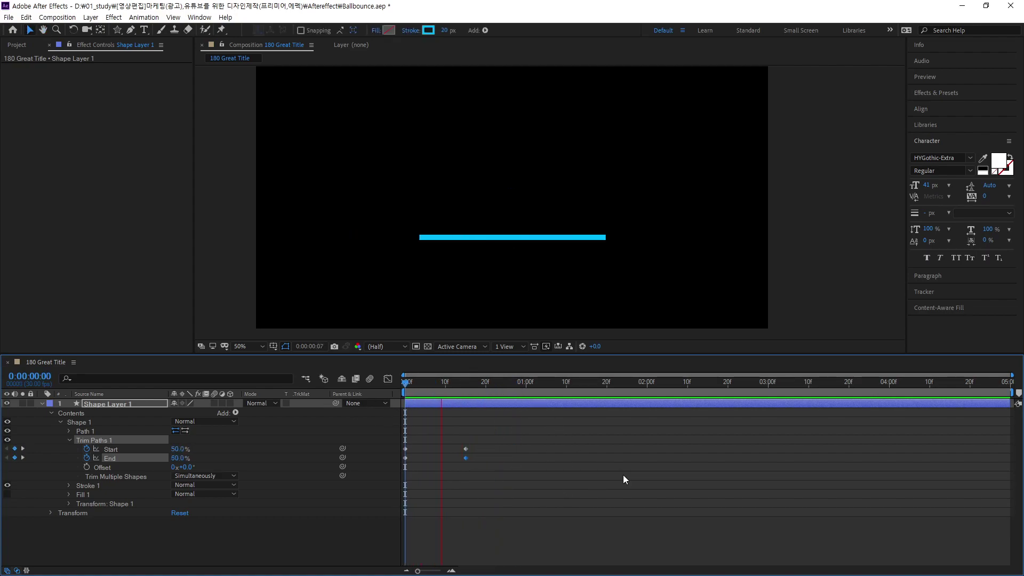
pyautogui.press('space')
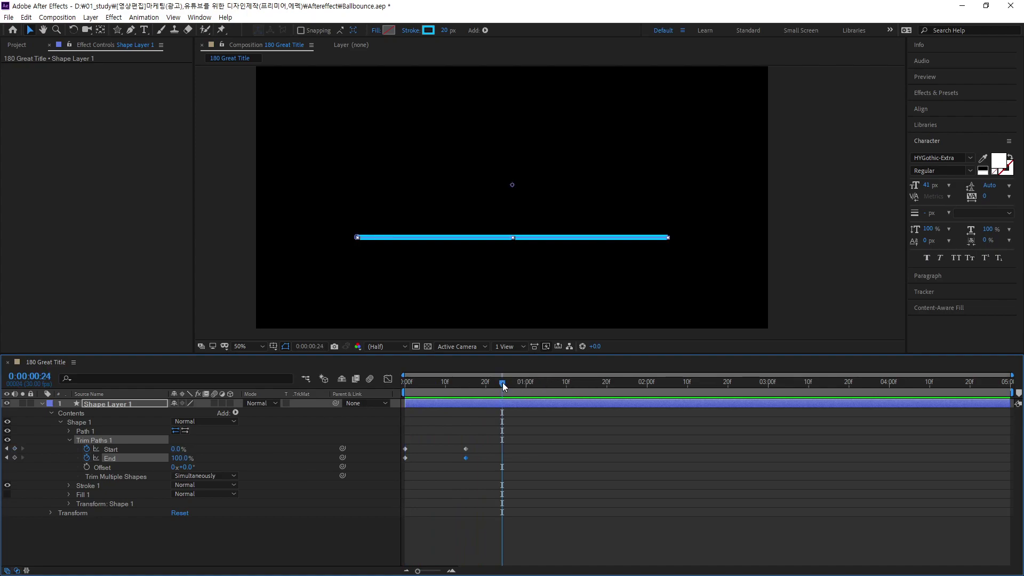
pyautogui.moveTo(502, 383); pyautogui.dragTo(438, 387)
# In the Graph Editor, Easy Ease the Start keyframes and pull their handles for a sharp drop that eases out.
pyautogui.click(388, 379)
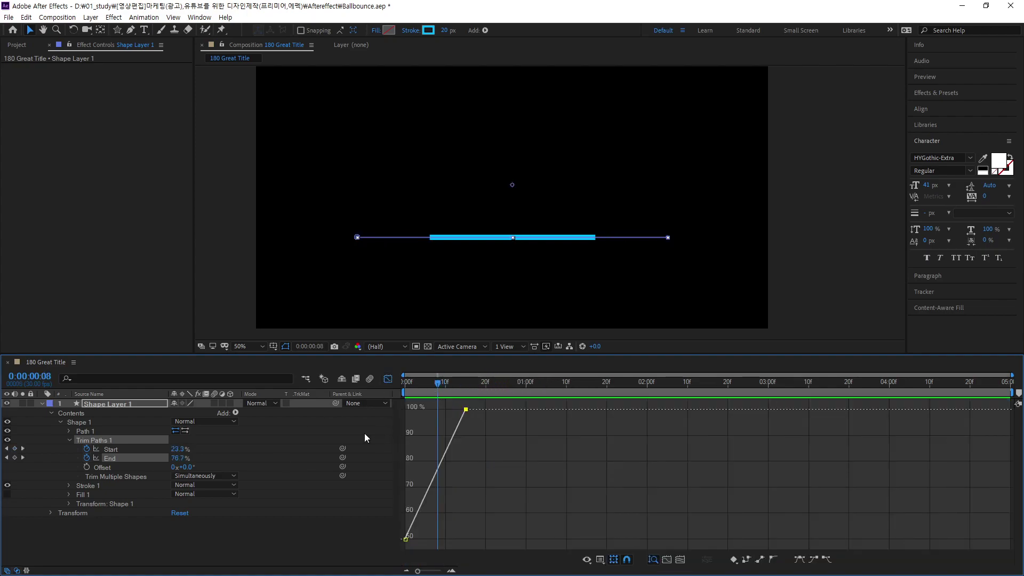
pyautogui.click(116, 449)
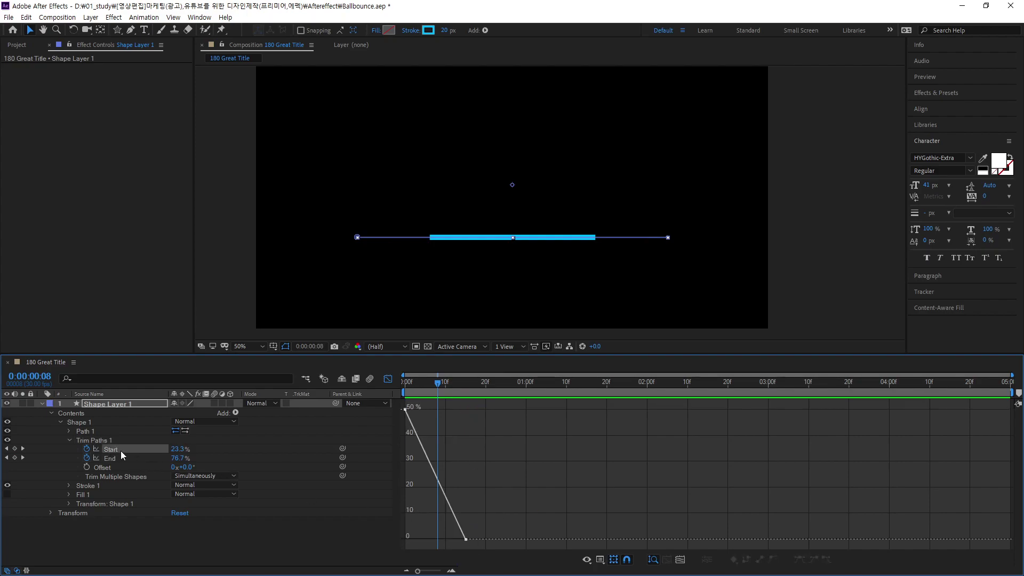
pyautogui.click(814, 559)
pyautogui.click(827, 559)
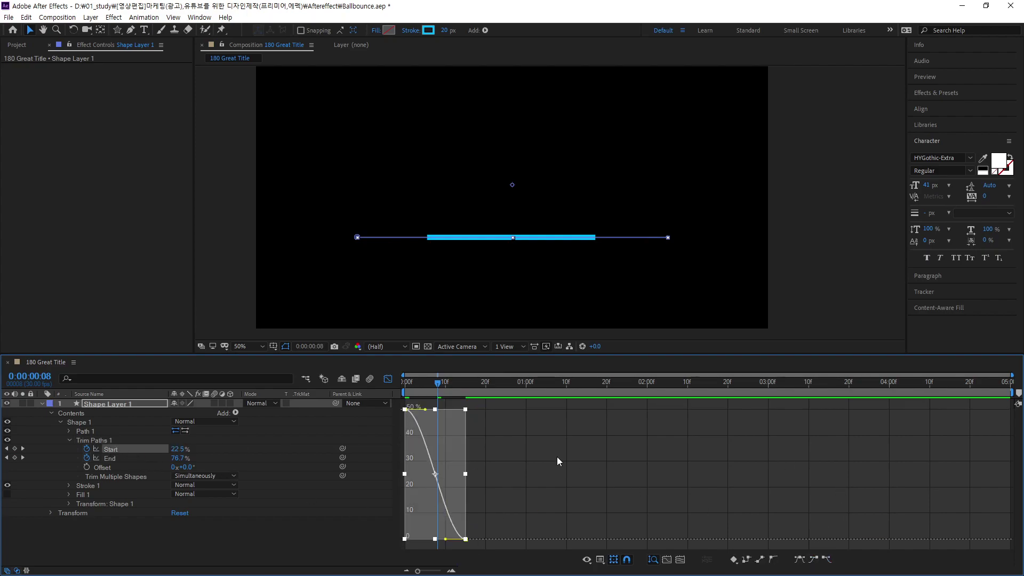
pyautogui.click(451, 571)
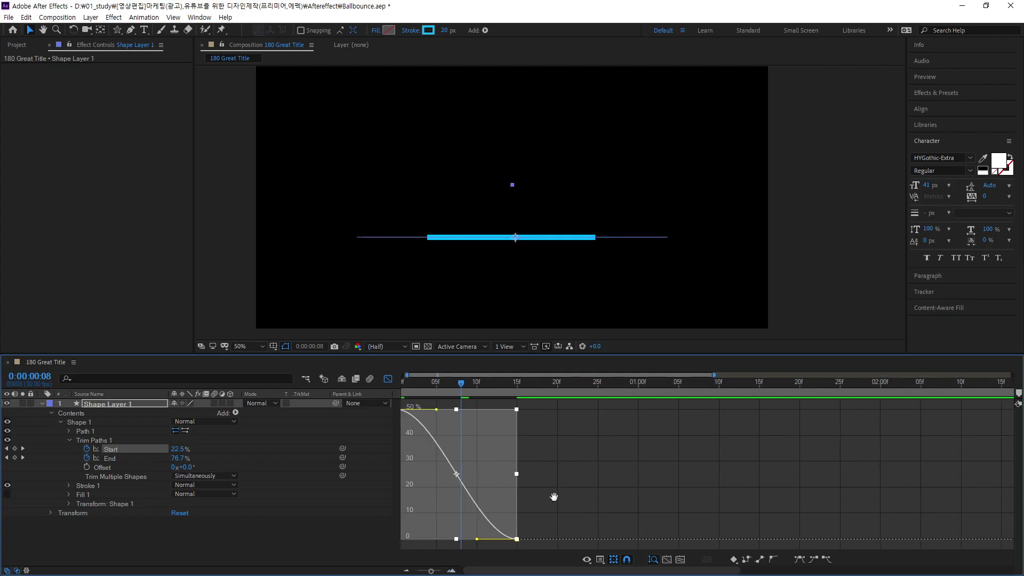
pyautogui.click(439, 431)
pyautogui.click(439, 431)
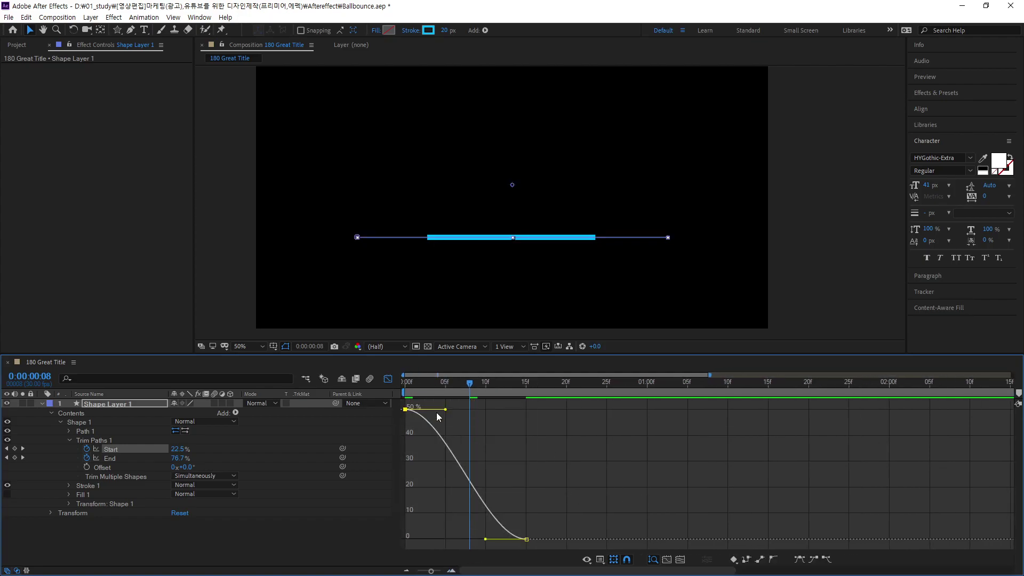
pyautogui.moveTo(446, 410); pyautogui.dragTo(409, 470)
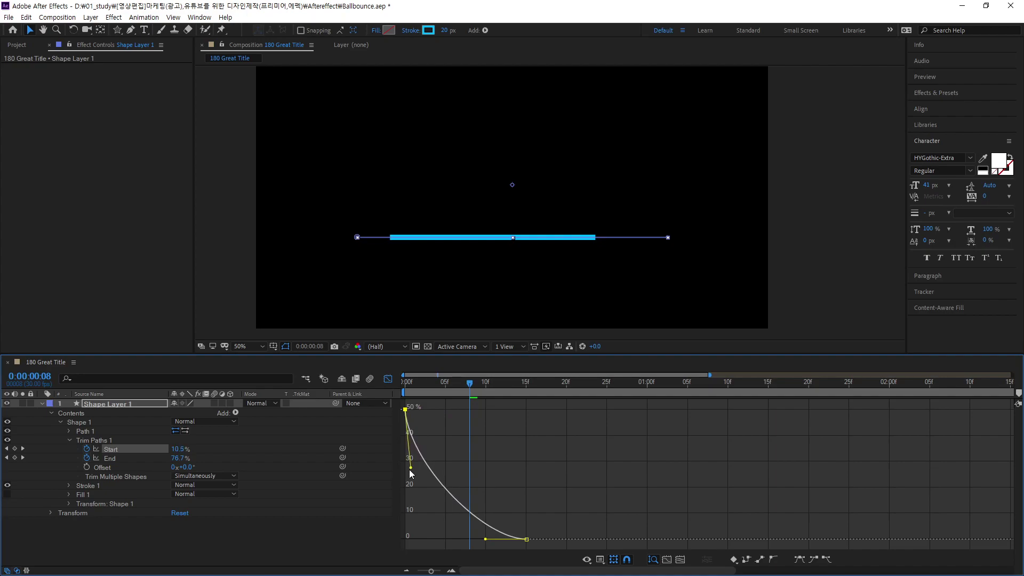
# Easy Ease the End keyframes, reshape the curve to rise quickly then settle, and preview.
pyautogui.click(112, 459)
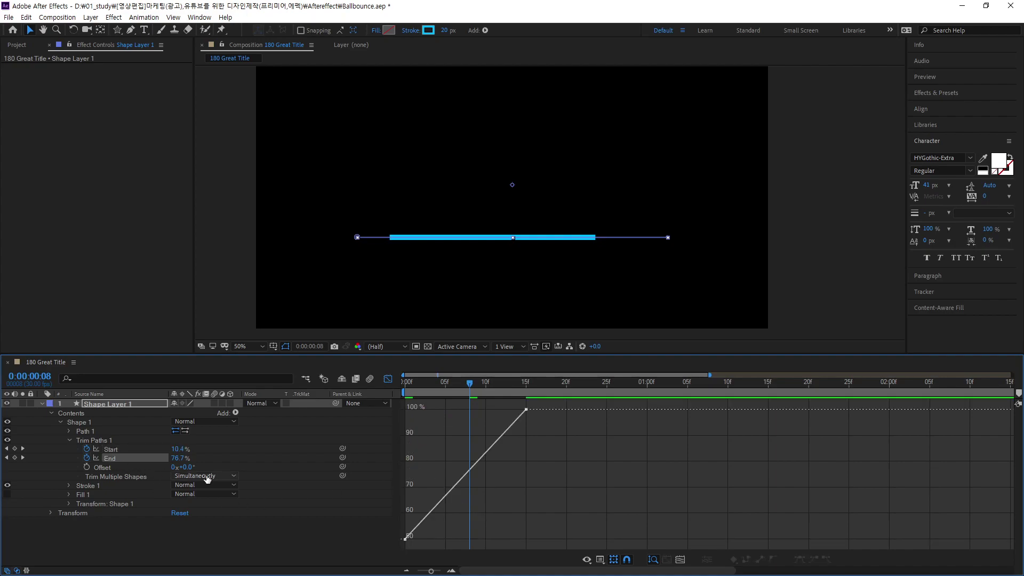
pyautogui.click(112, 460)
pyautogui.click(813, 558)
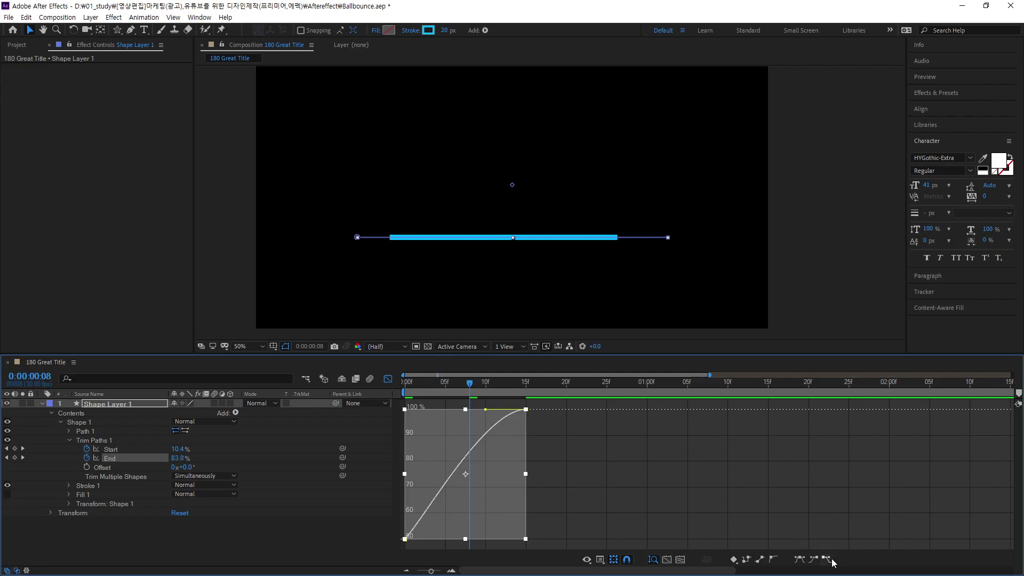
pyautogui.click(827, 558)
pyautogui.moveTo(446, 540); pyautogui.dragTo(410, 483)
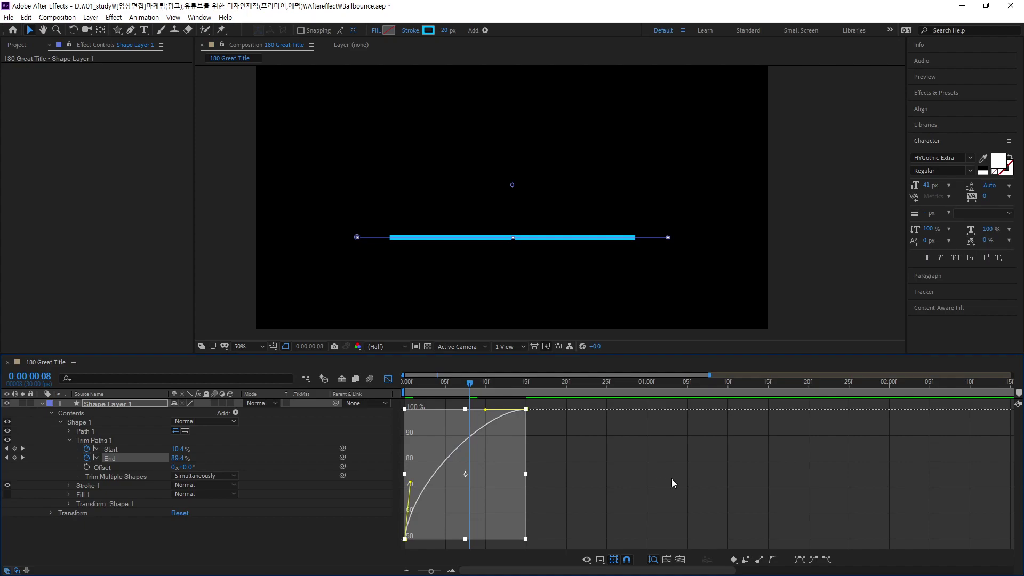
pyautogui.press('space')
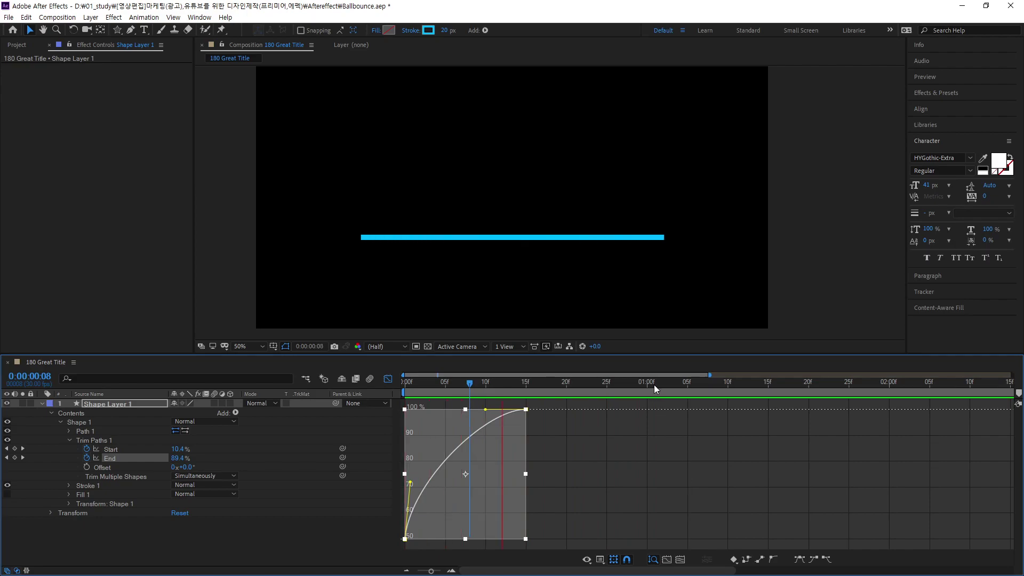
pyautogui.press('space')
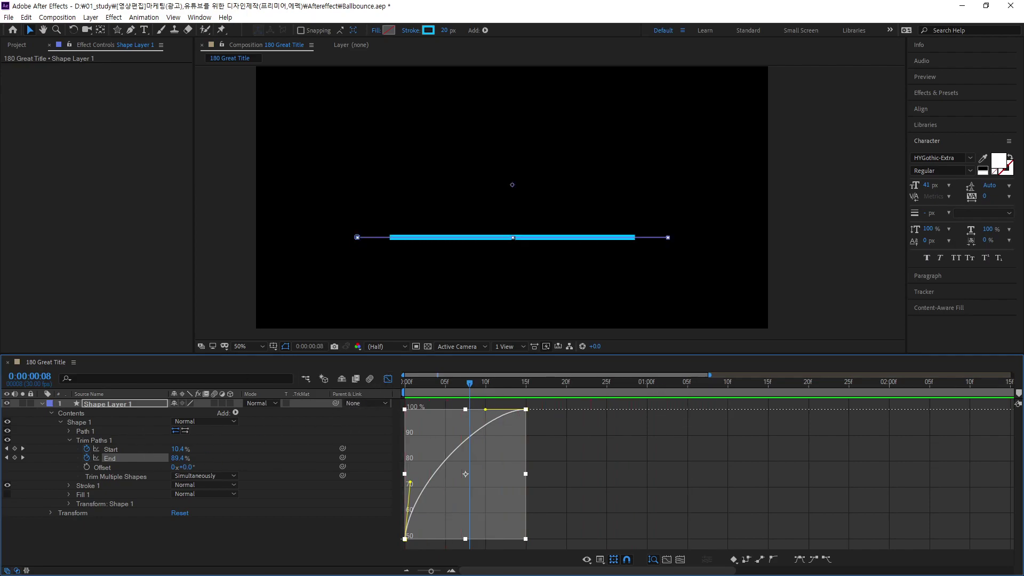
# Back on the keyframe timeline, reveal Shape Layer 1's Position and set its first keyframe at frame 15.
pyautogui.click(388, 379)
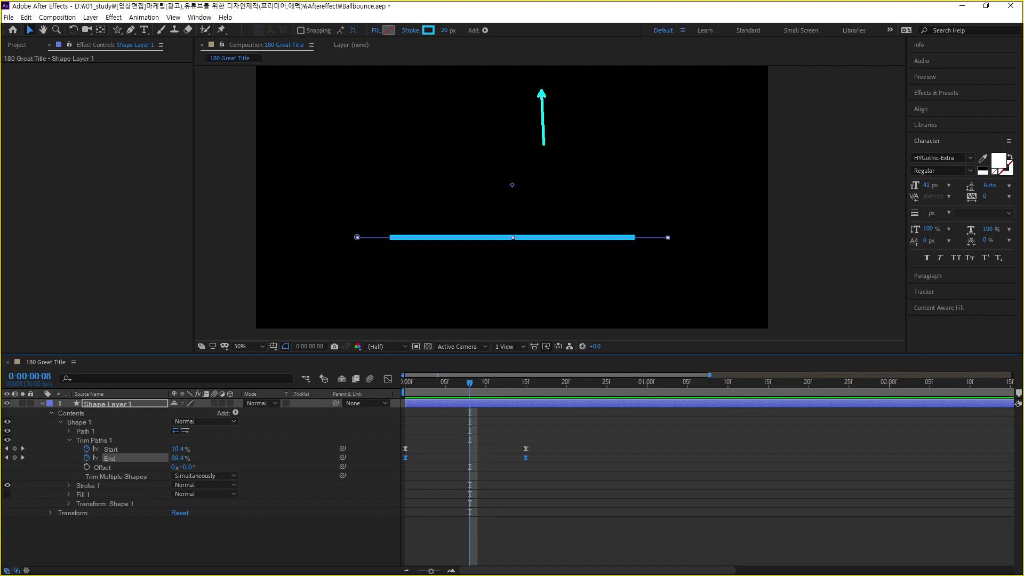
pyautogui.moveTo(542, 95); pyautogui.dragTo(542, 239)
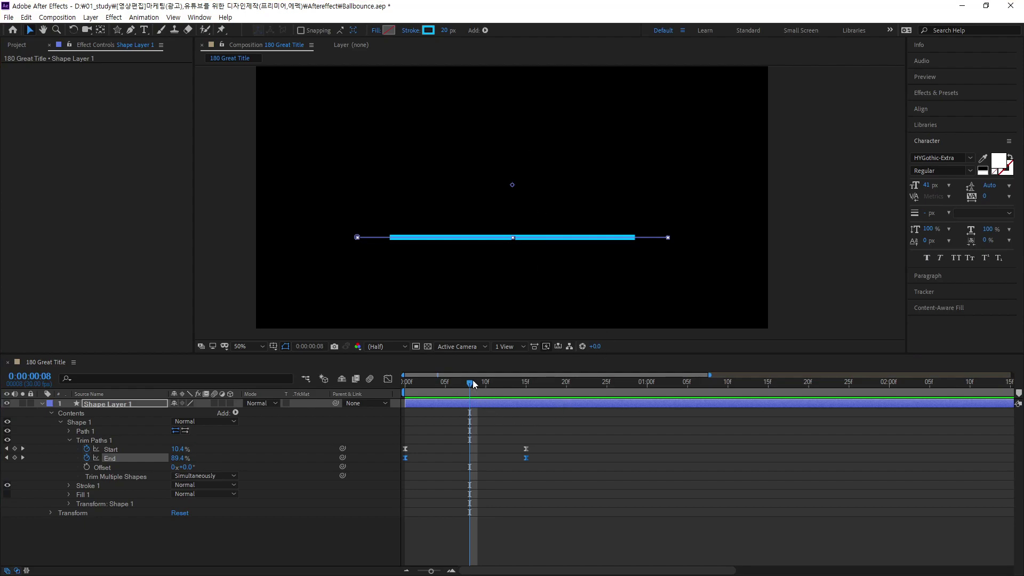
pyautogui.moveTo(474, 384); pyautogui.dragTo(526, 411)
pyautogui.click(117, 404)
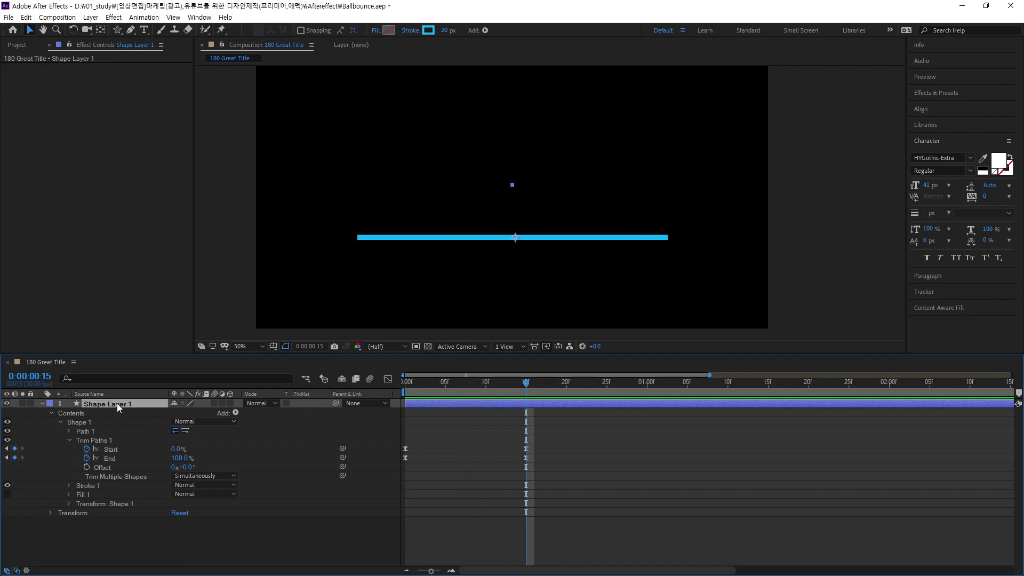
pyautogui.press('u')
pyautogui.hotkey('shift', 'p')
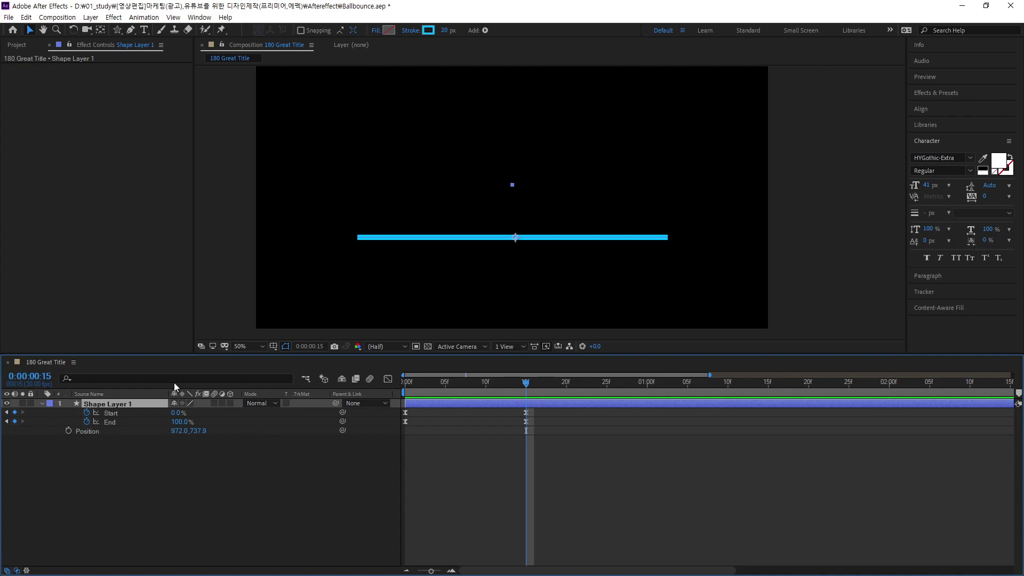
pyautogui.click(69, 430)
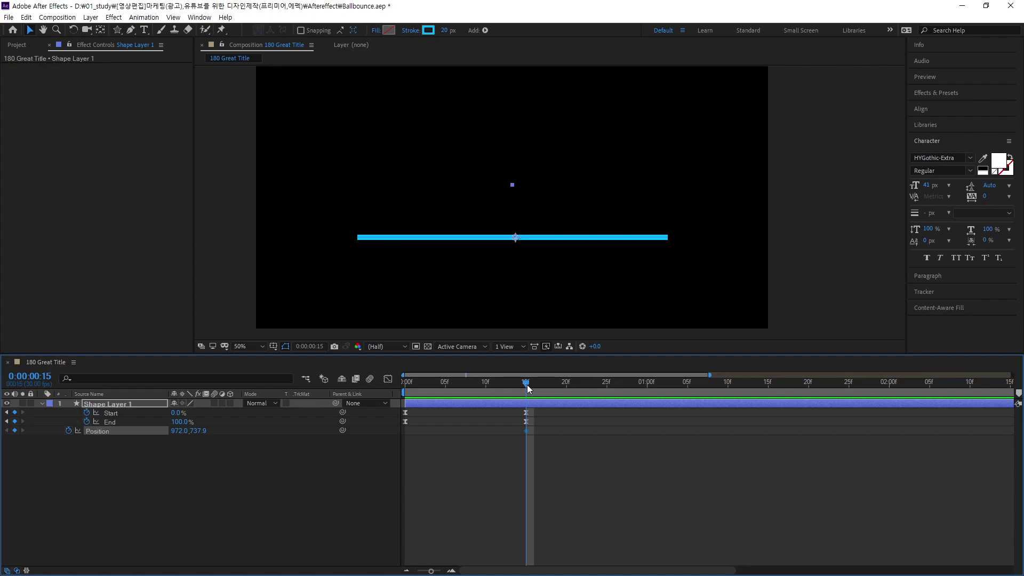
# At about 1 second, raise the cyan line to Y 303.9 near the top of the frame.
pyautogui.moveTo(528, 385); pyautogui.dragTo(647, 421)
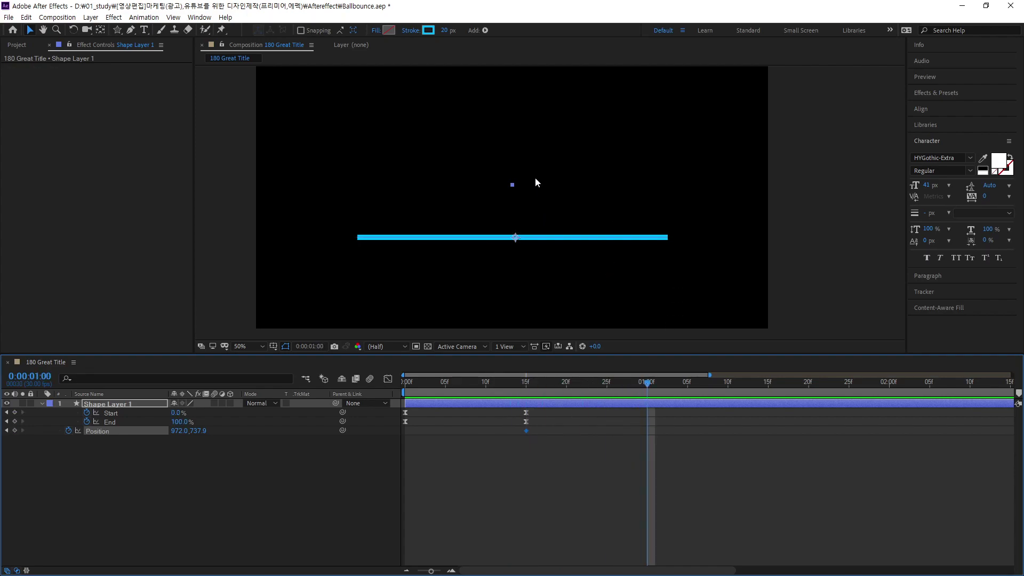
pyautogui.press('h')
pyautogui.moveTo(536, 183)
pyautogui.mouseDown()
pyautogui.moveTo(507, 222)
pyautogui.moveTo(568, 237)
pyautogui.mouseUp()
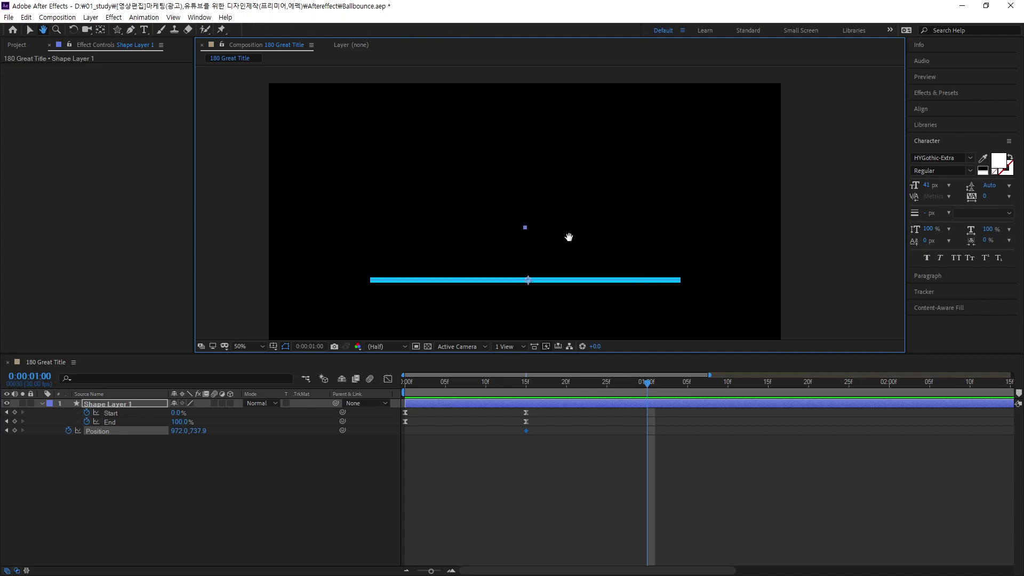
pyautogui.press('v')
pyautogui.moveTo(530, 279); pyautogui.dragTo(532, 163)
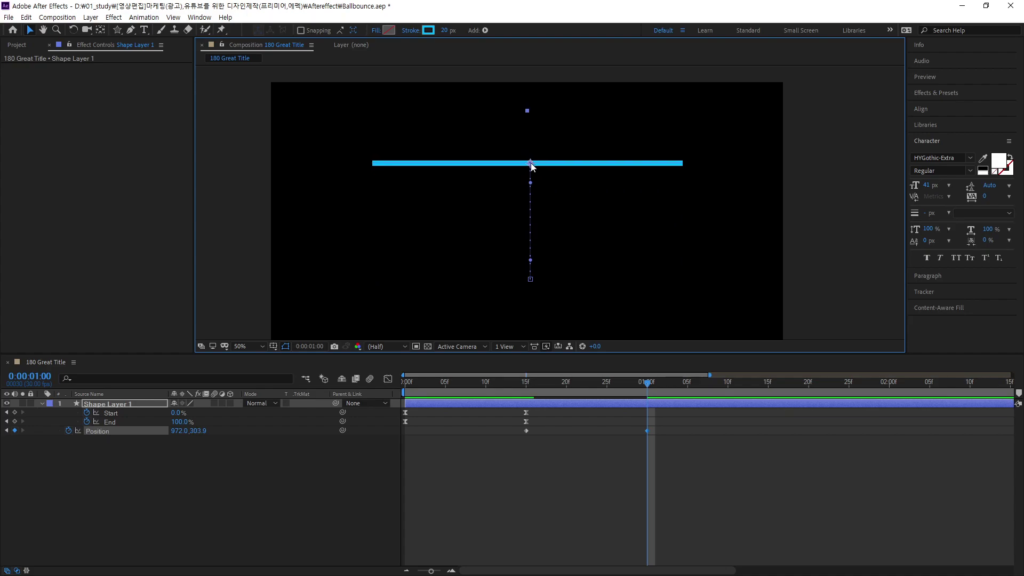
pyautogui.click(387, 380)
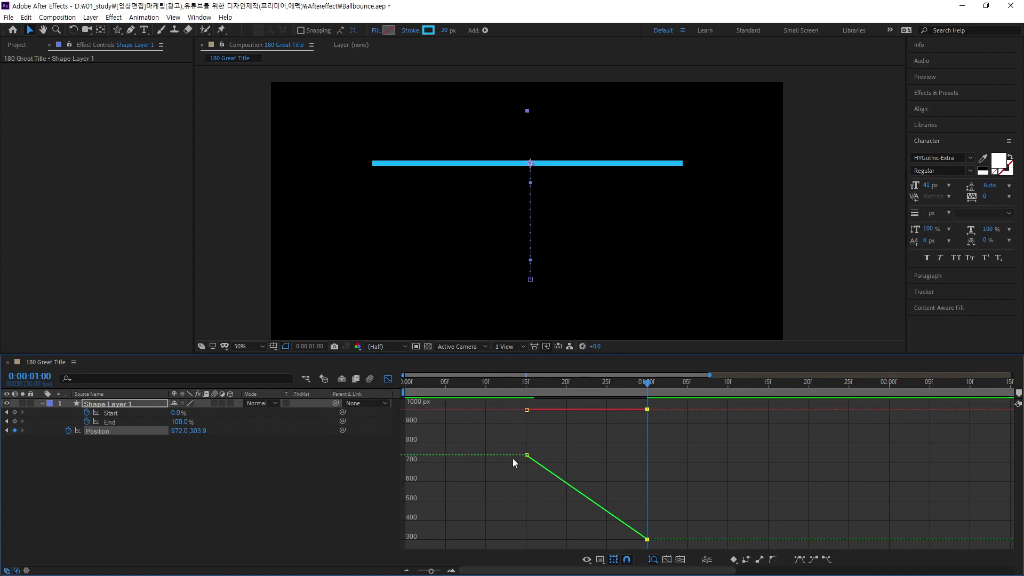
# In the Speed Graph, drag the Position influence handles for a fast launch and a gliding stop.
pyautogui.click(601, 559)
pyautogui.click(644, 457)
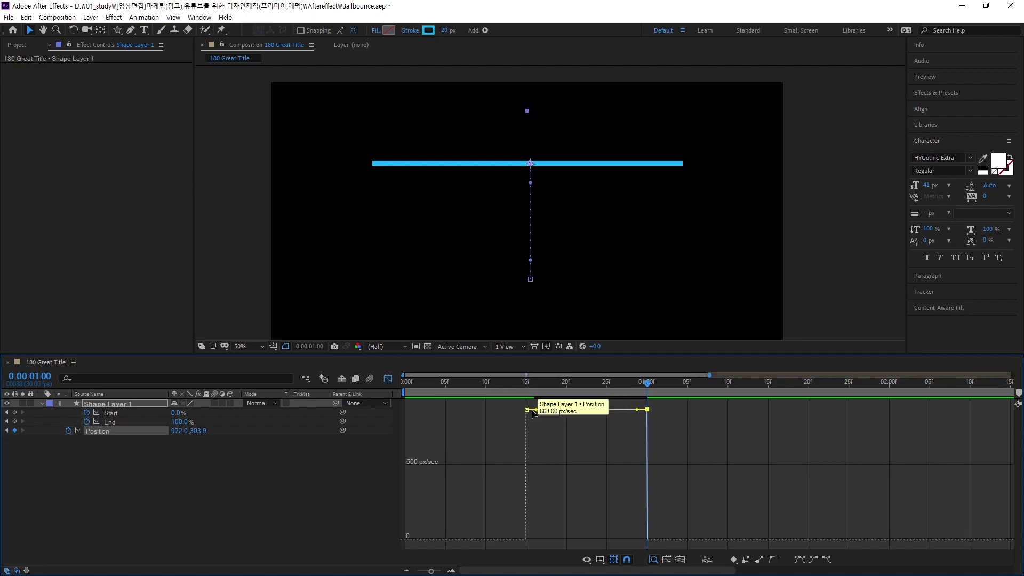
pyautogui.moveTo(537, 410)
pyautogui.mouseDown()
pyautogui.moveTo(573, 405)
pyautogui.moveTo(527, 409)
pyautogui.mouseUp()
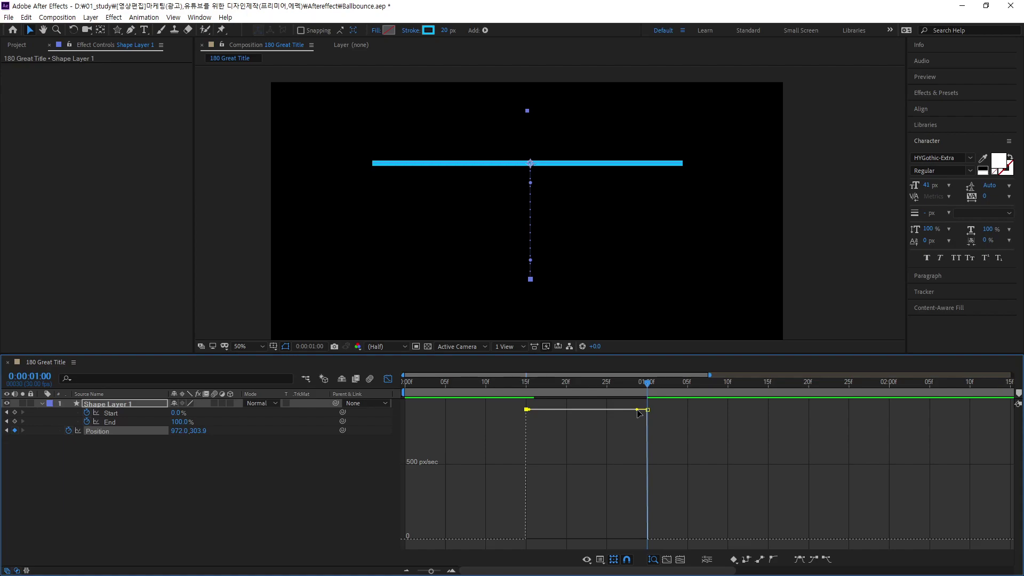
pyautogui.moveTo(637, 410); pyautogui.dragTo(627, 410)
pyautogui.moveTo(626, 410); pyautogui.dragTo(610, 539)
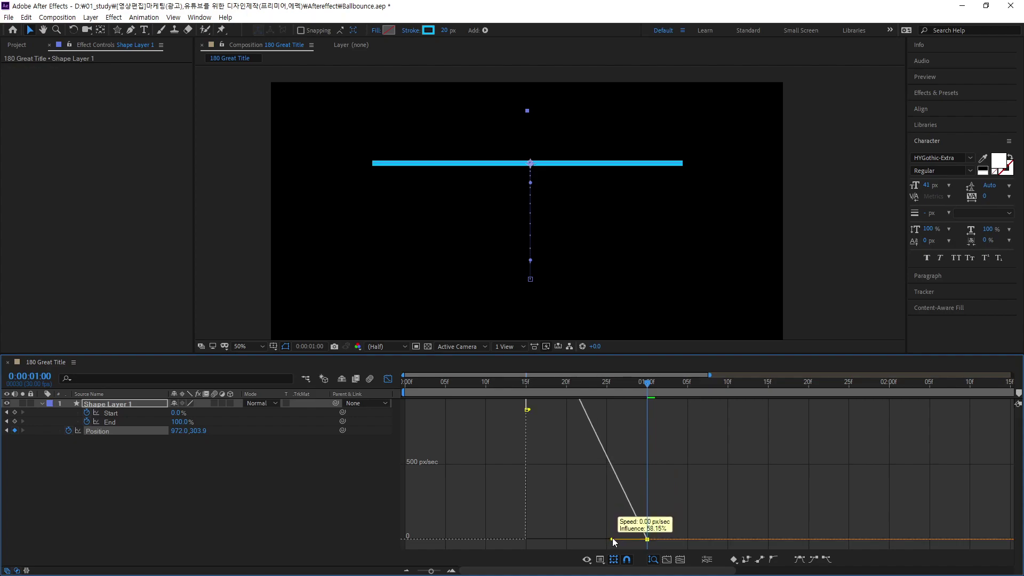
pyautogui.moveTo(611, 538); pyautogui.dragTo(610, 538)
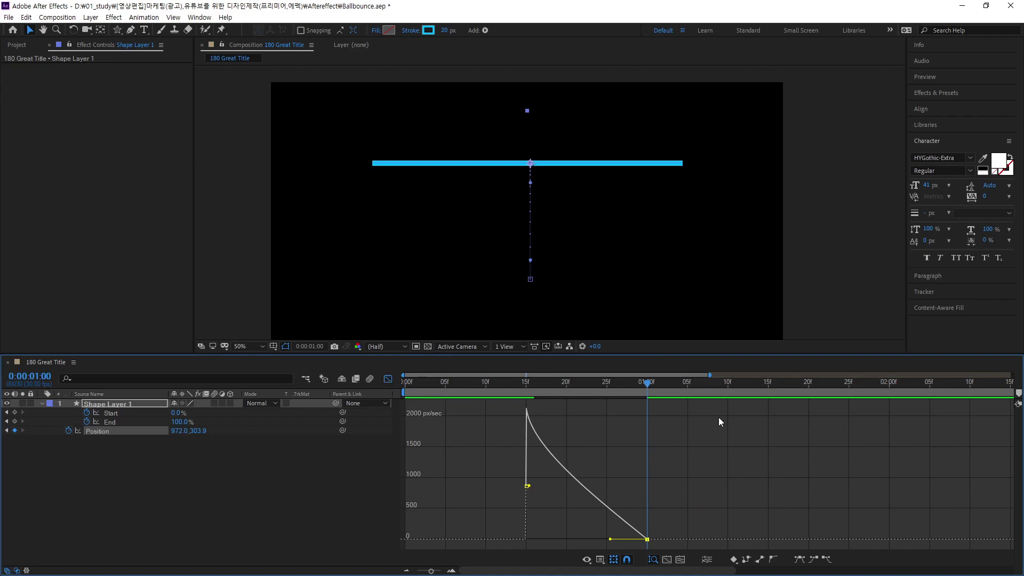
# End the work area at about 1:16 and preview the eased rise.
pyautogui.moveTo(666, 391); pyautogui.dragTo(773, 409)
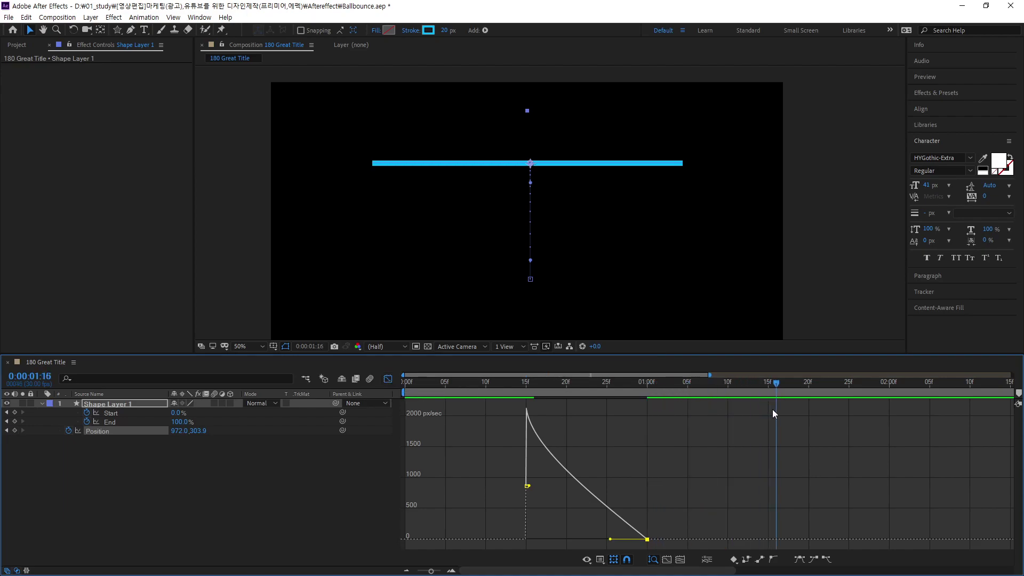
pyautogui.press('n')
pyautogui.press('space')
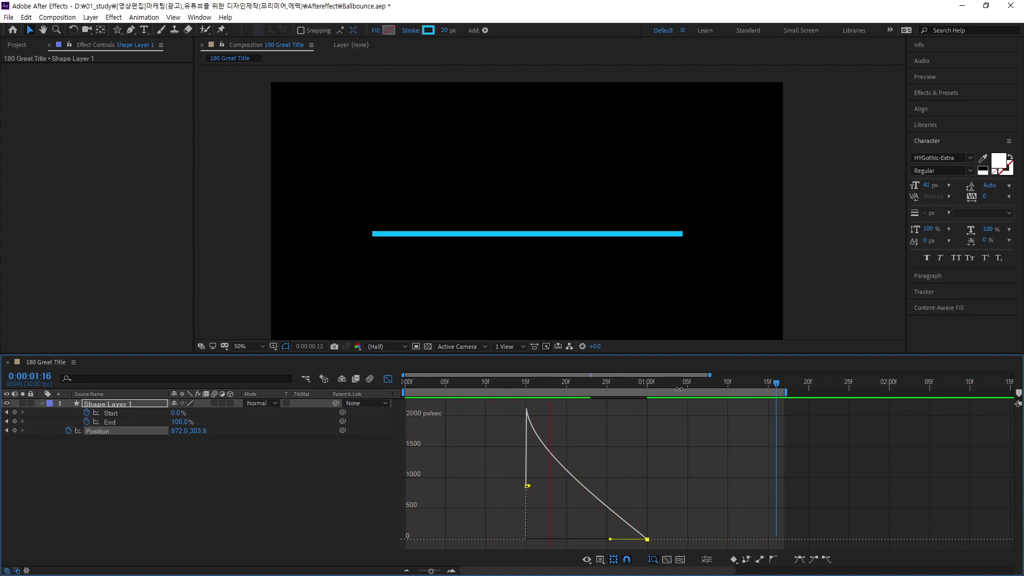
pyautogui.press('space')
# Shift both Position keyframes about five frames later, preview twice, and park the playhead near 1:10.
pyautogui.click(389, 378)
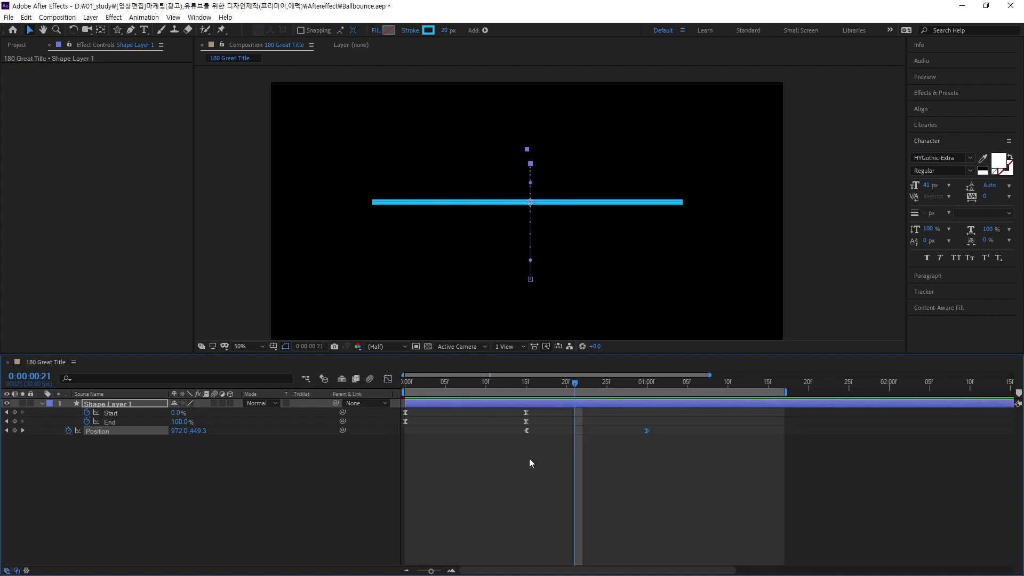
pyautogui.moveTo(678, 468)
pyautogui.mouseDown()
pyautogui.moveTo(516, 434)
pyautogui.moveTo(567, 450)
pyautogui.mouseUp()
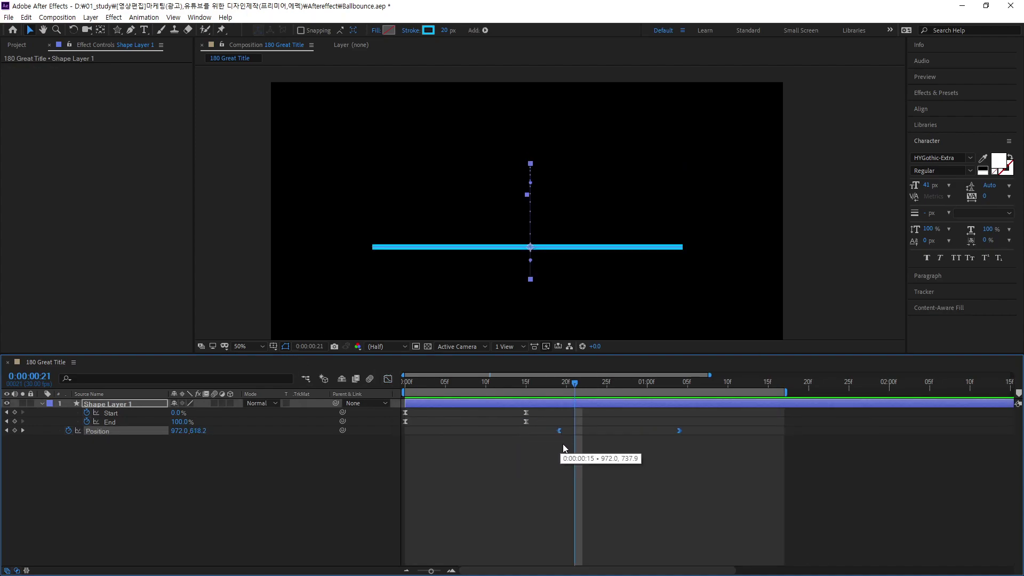
pyautogui.press('space')
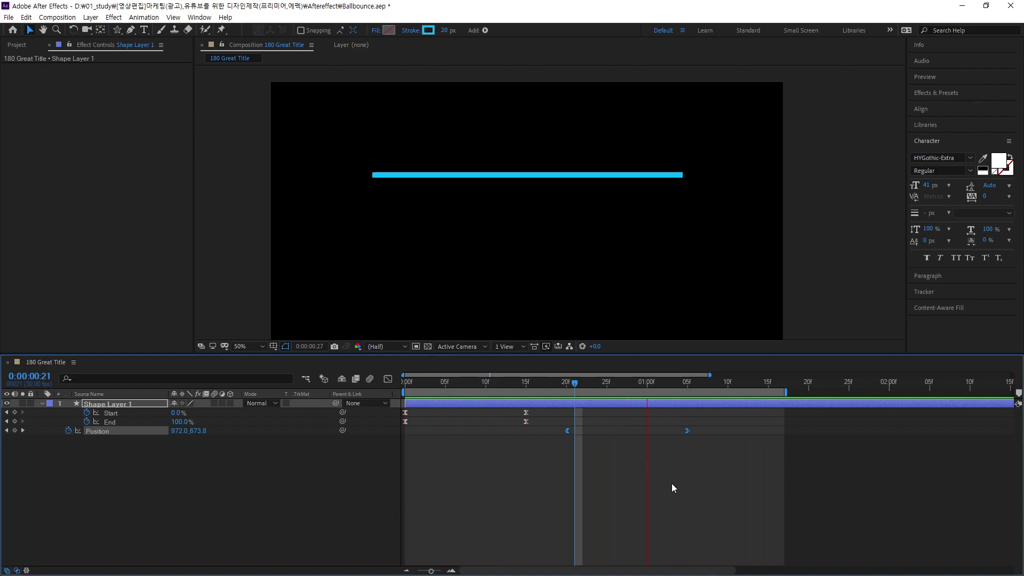
pyautogui.press('space')
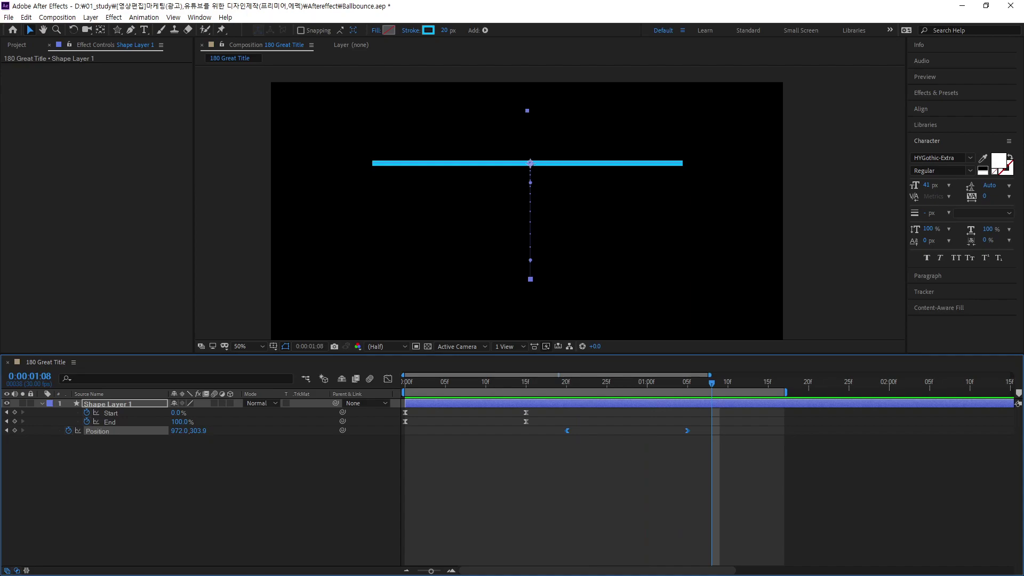
pyautogui.press('space')
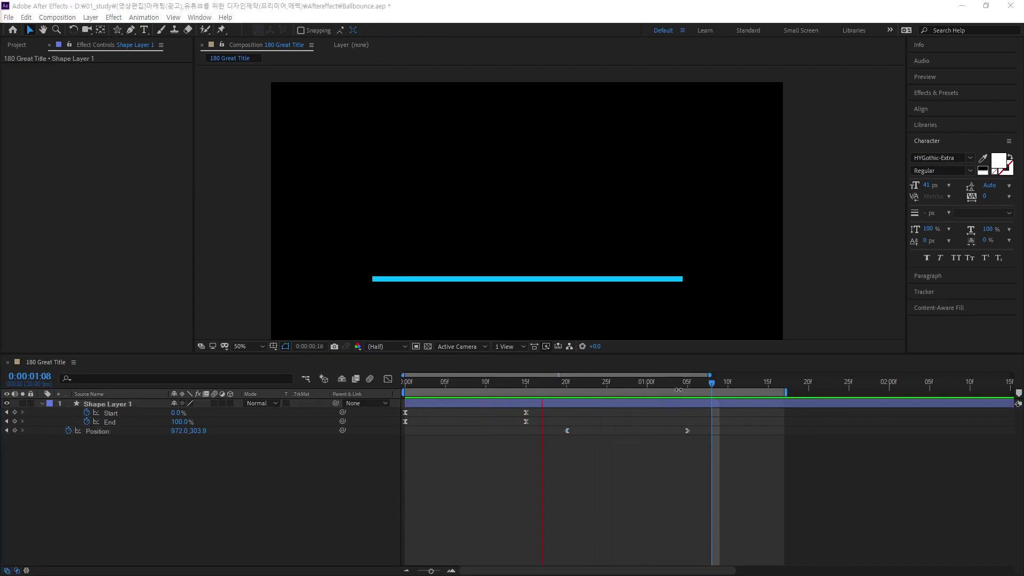
pyautogui.press('space')
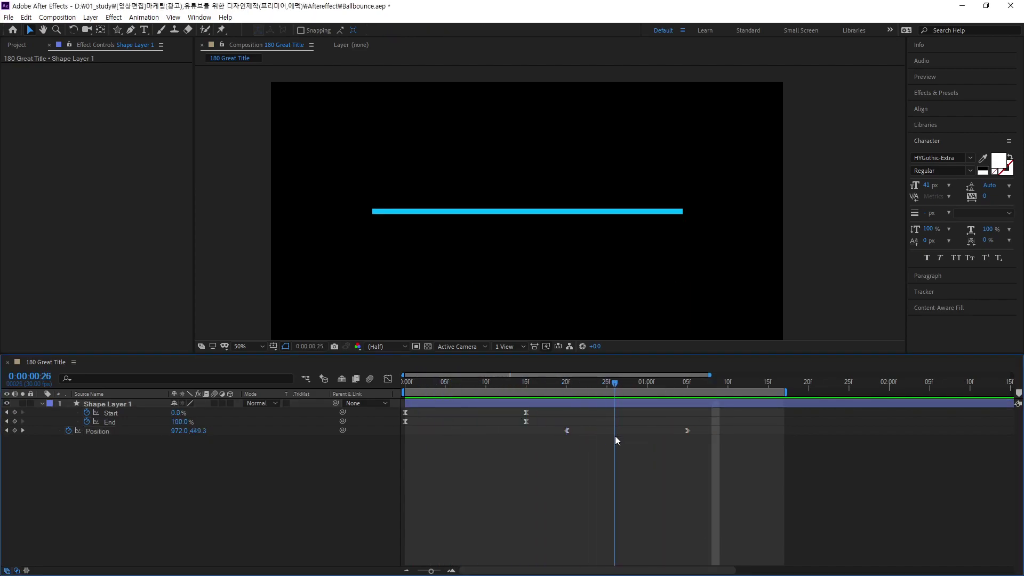
pyautogui.moveTo(616, 437)
pyautogui.mouseDown()
pyautogui.moveTo(745, 447)
pyautogui.moveTo(726, 443)
pyautogui.mouseUp()
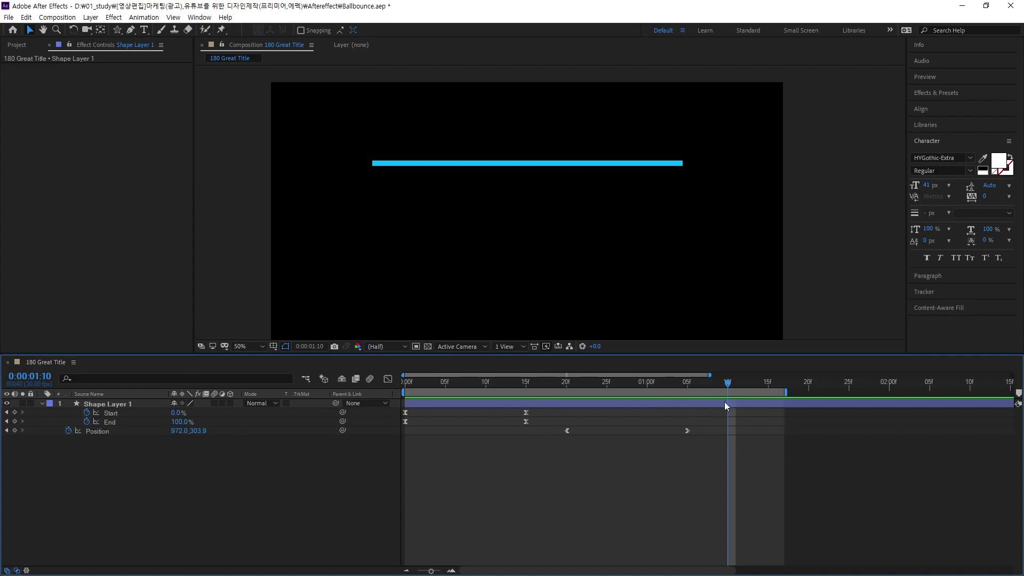
# Add Trim Paths Start and End keyframes at 1:10 and extend the preview range to about 2:05.
pyautogui.click(14, 412)
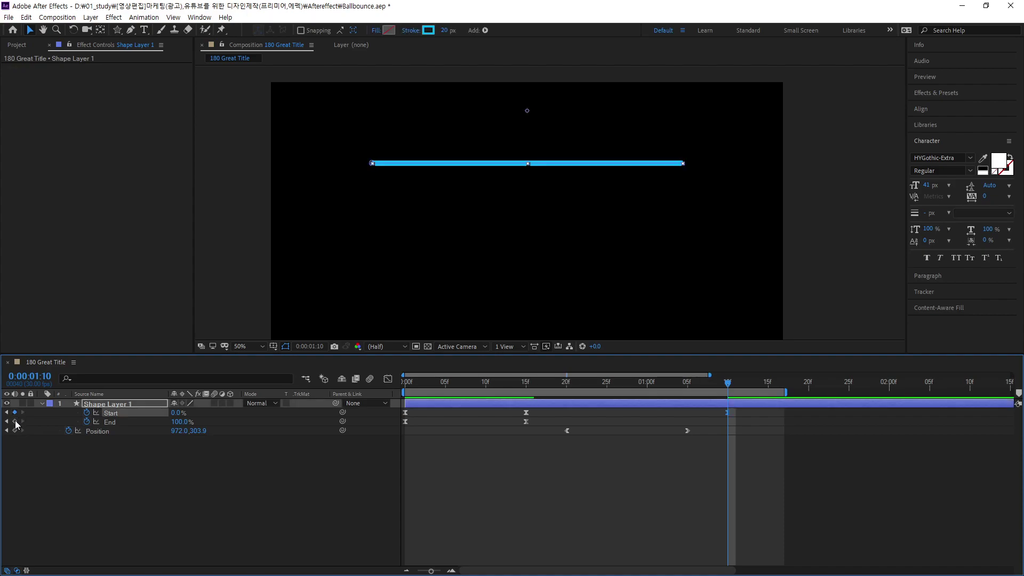
pyautogui.click(15, 421)
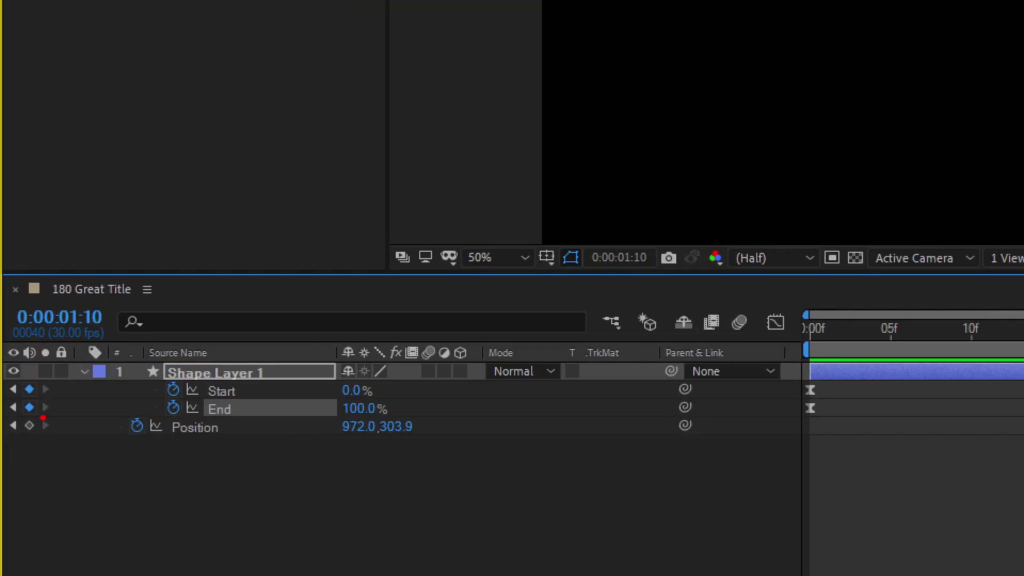
pyautogui.moveTo(43, 418)
pyautogui.mouseDown()
pyautogui.moveTo(12, 380)
pyautogui.moveTo(47, 425)
pyautogui.mouseUp()
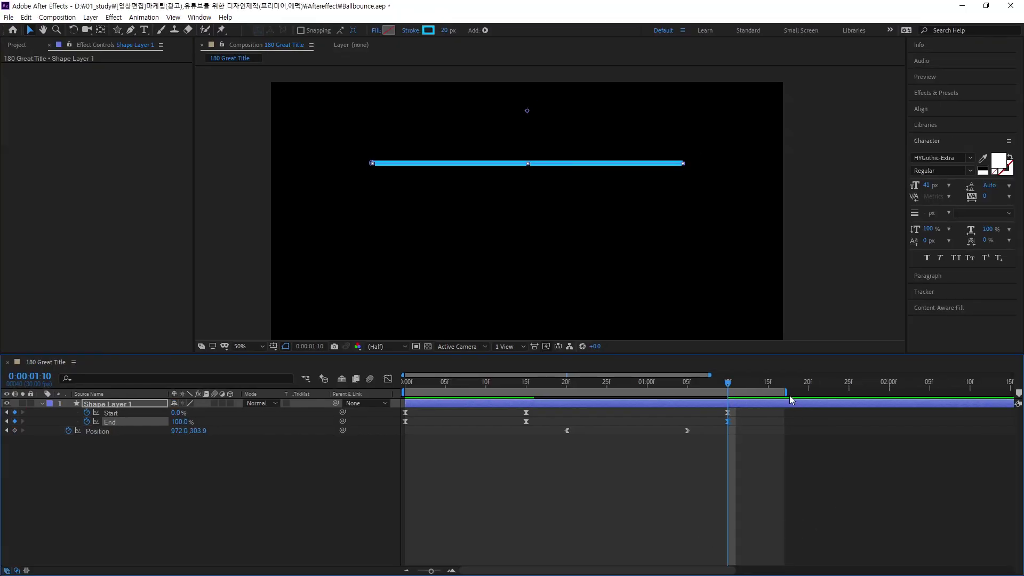
pyautogui.moveTo(788, 393); pyautogui.dragTo(929, 419)
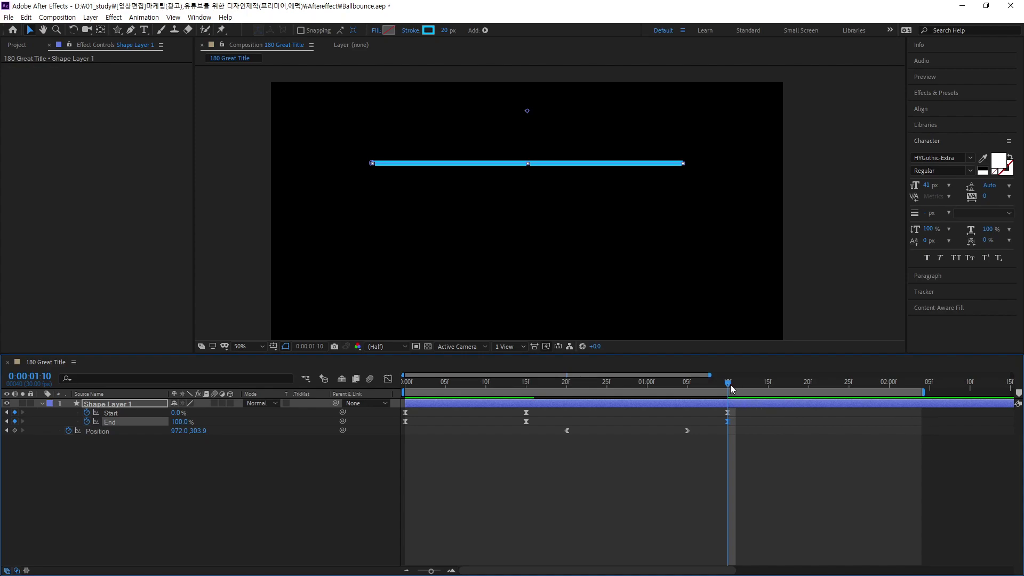
# At 1:25, set both Trim Start and End to 50% so the line retracts to its centre.
pyautogui.moveTo(731, 388); pyautogui.dragTo(850, 425)
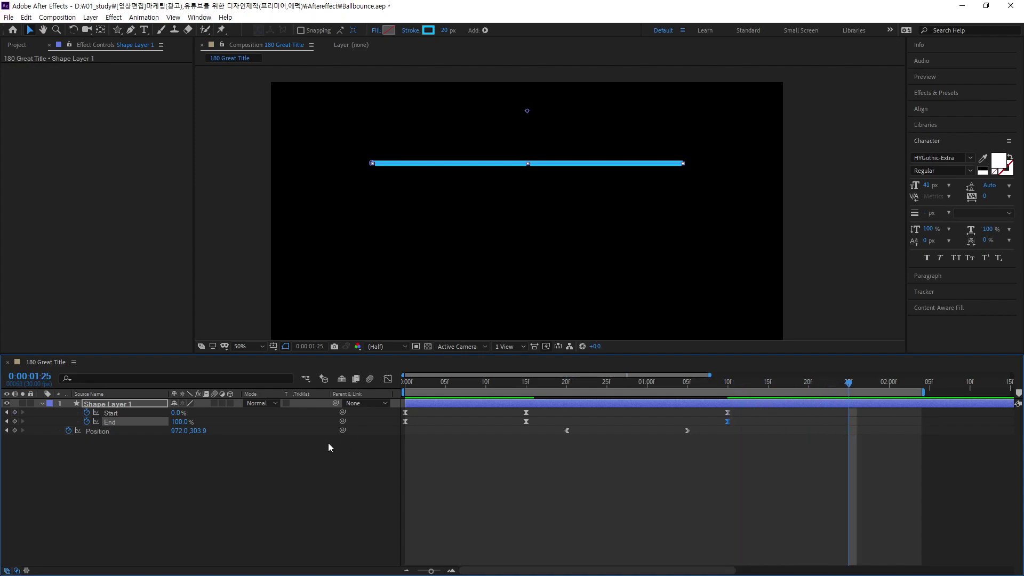
pyautogui.click(176, 413)
pyautogui.write('50')
pyautogui.click(177, 422)
pyautogui.write('5')
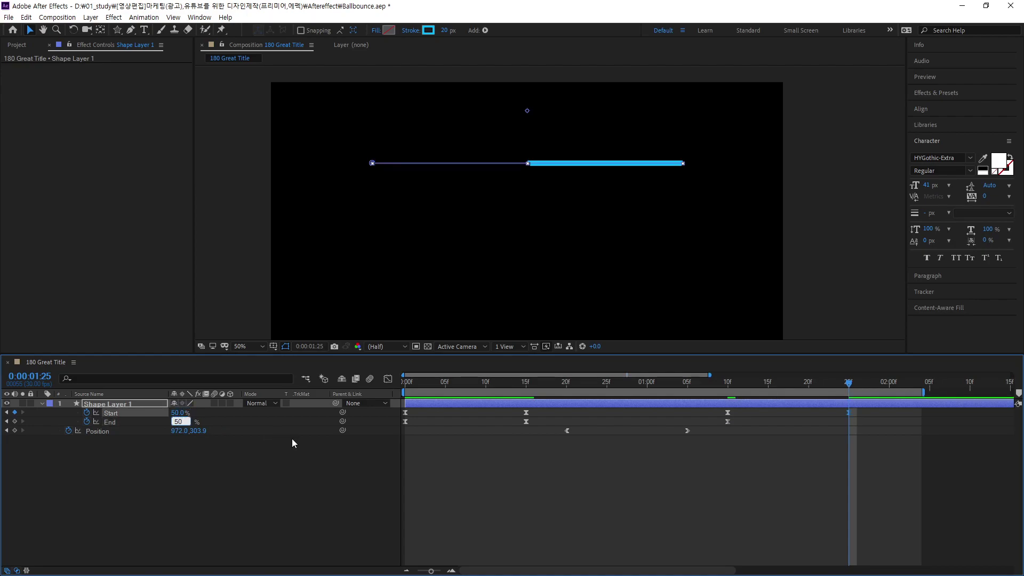
pyautogui.press('Return')
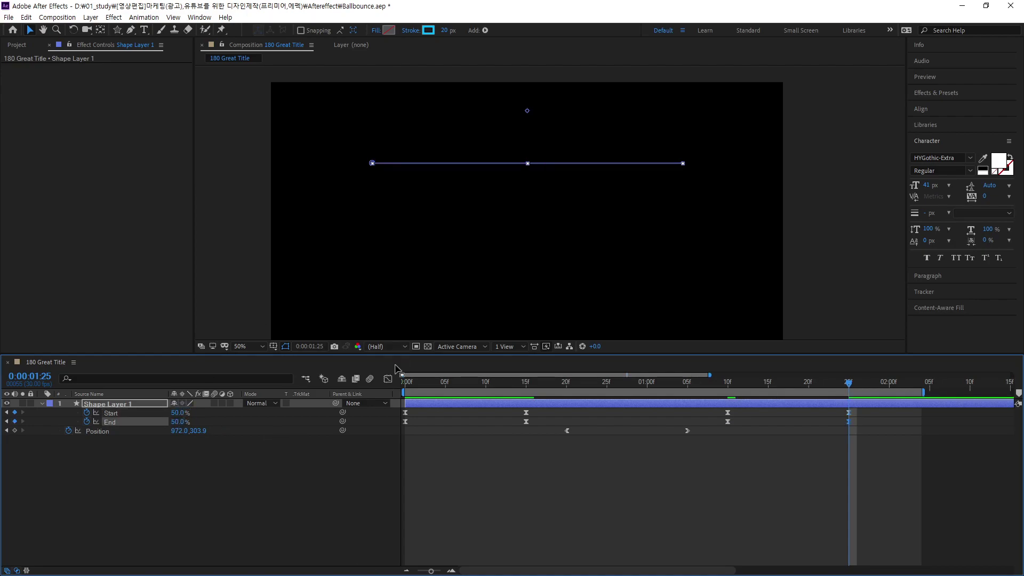
pyautogui.click(389, 379)
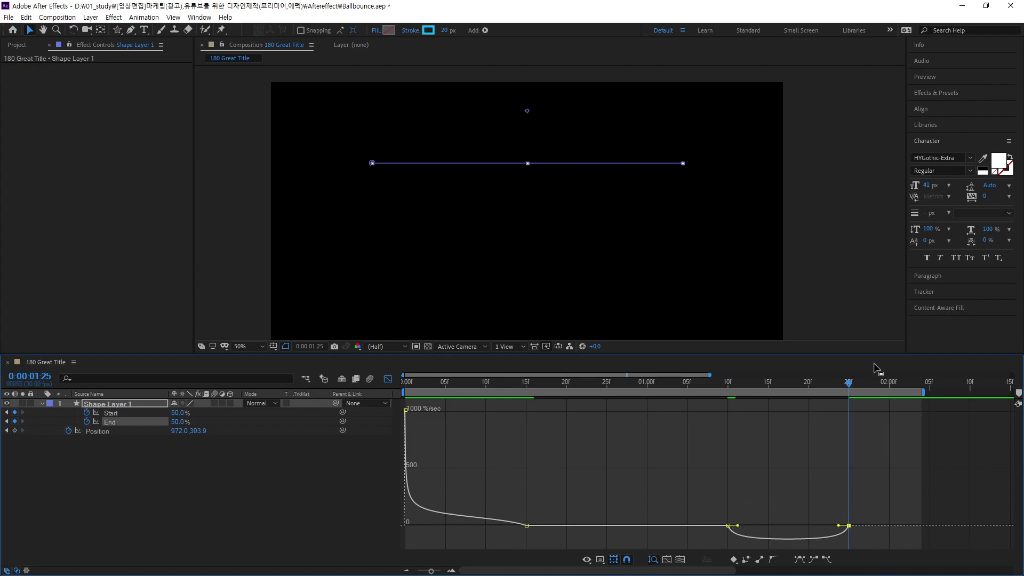
# In the value graph, steepen the Start curve's Bezier handles so it accelerates sooner.
pyautogui.moveTo(850, 383)
pyautogui.mouseDown()
pyautogui.moveTo(758, 393)
pyautogui.moveTo(763, 418)
pyautogui.moveTo(776, 422)
pyautogui.mouseUp()
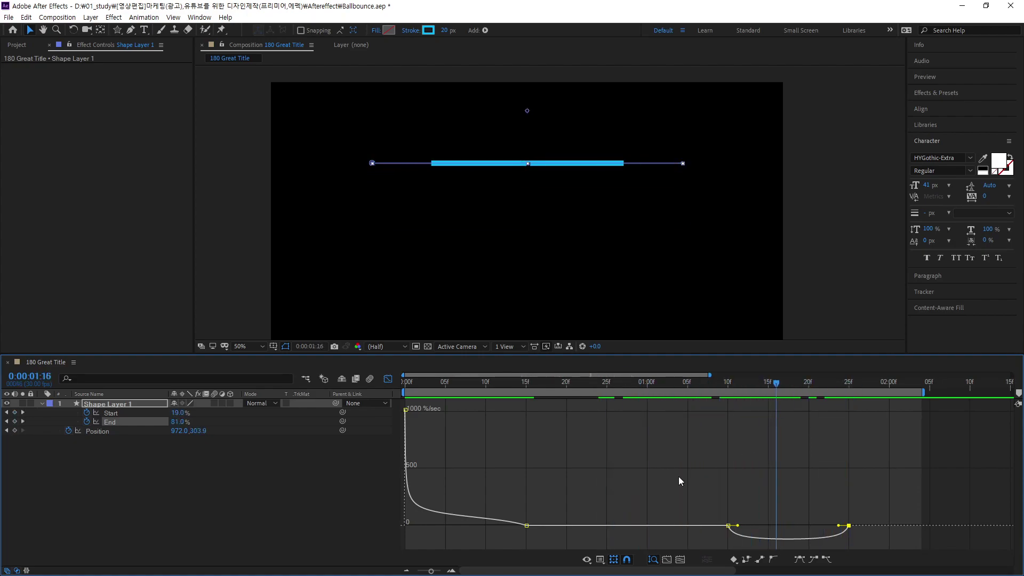
pyautogui.click(588, 560)
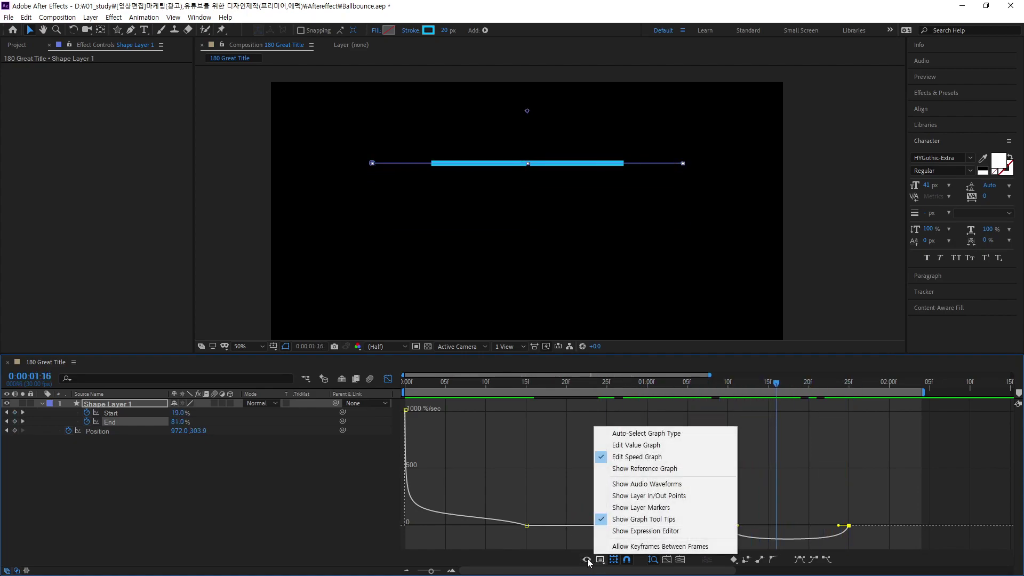
pyautogui.click(640, 445)
pyautogui.click(112, 414)
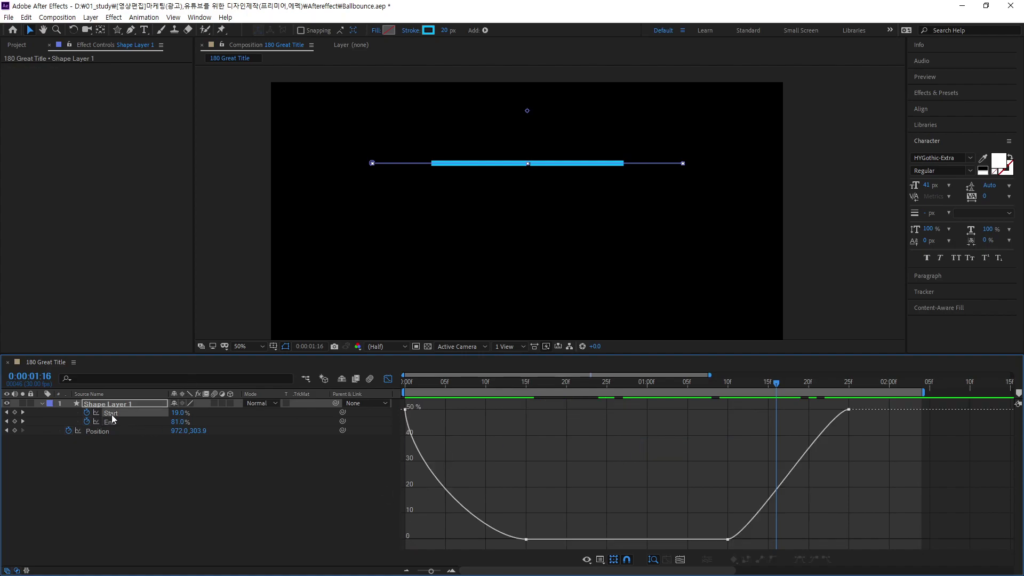
pyautogui.click(720, 539)
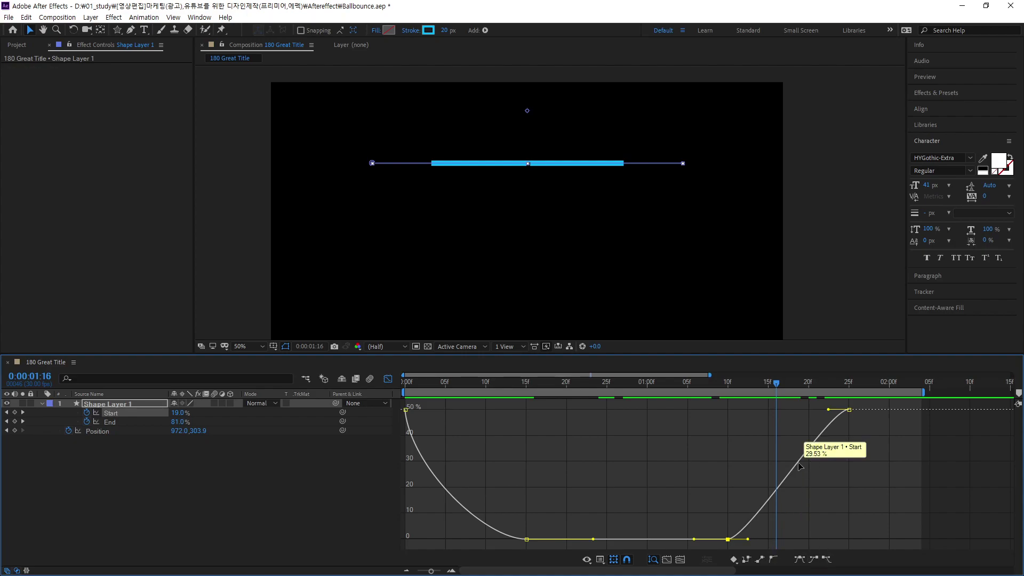
pyautogui.click(824, 446)
pyautogui.click(814, 559)
pyautogui.click(814, 561)
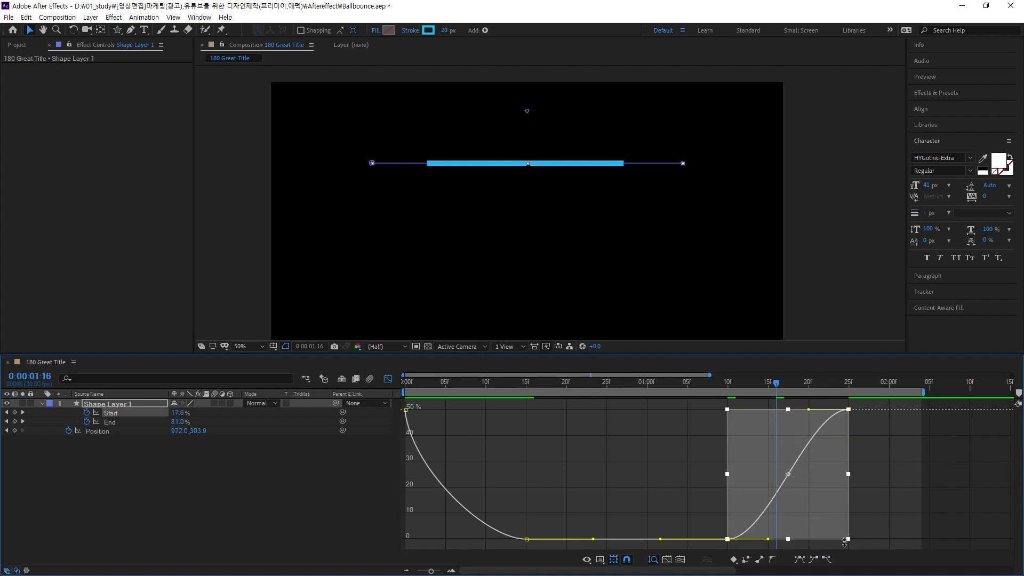
pyautogui.click(911, 504)
pyautogui.click(728, 540)
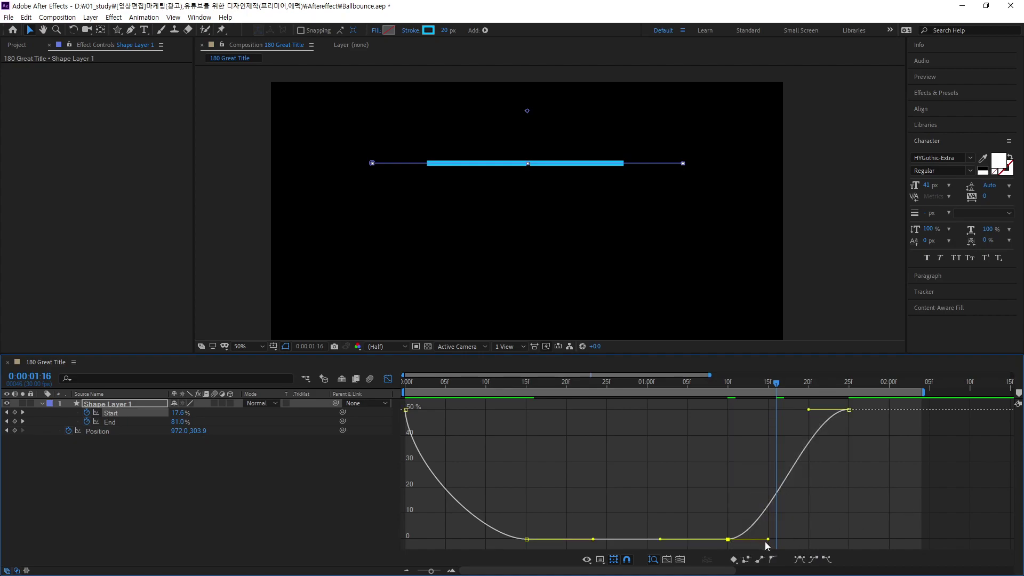
pyautogui.moveTo(769, 541); pyautogui.dragTo(743, 480)
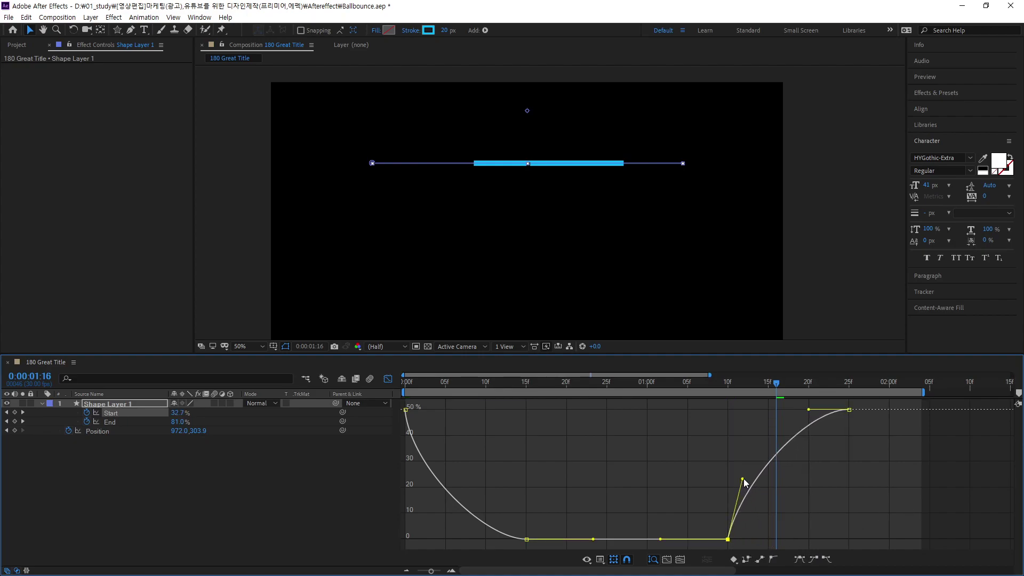
# Easy Ease the End keyframes and pull their handles for a faster drop-off.
pyautogui.click(113, 422)
pyautogui.click(793, 479)
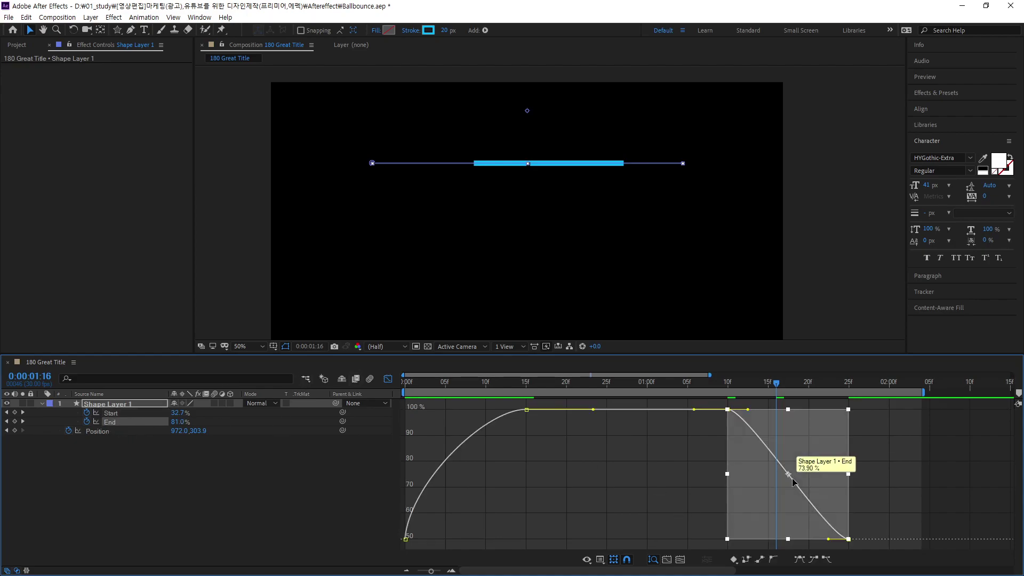
pyautogui.click(814, 560)
pyautogui.click(826, 559)
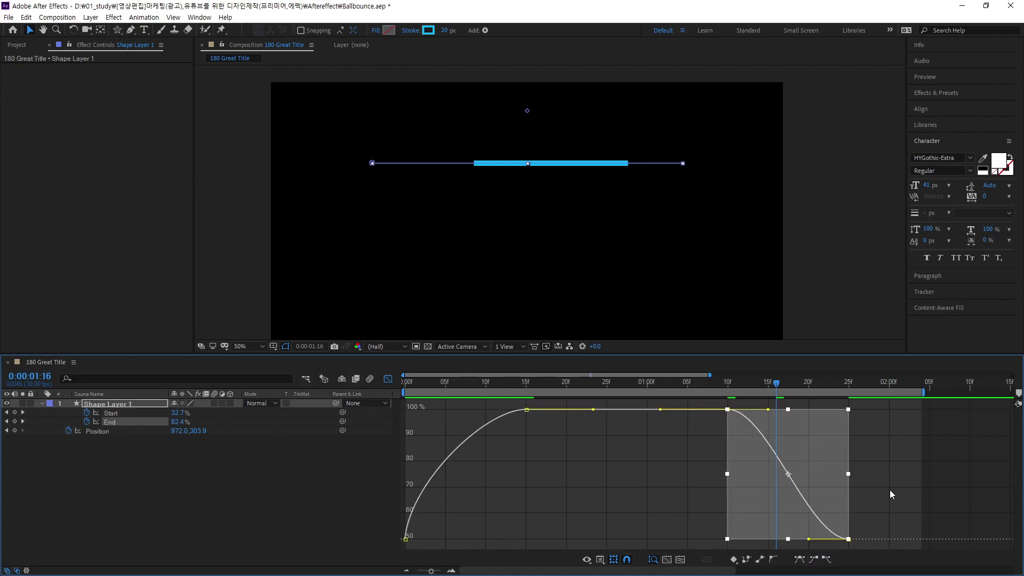
pyautogui.moveTo(768, 409); pyautogui.dragTo(736, 452)
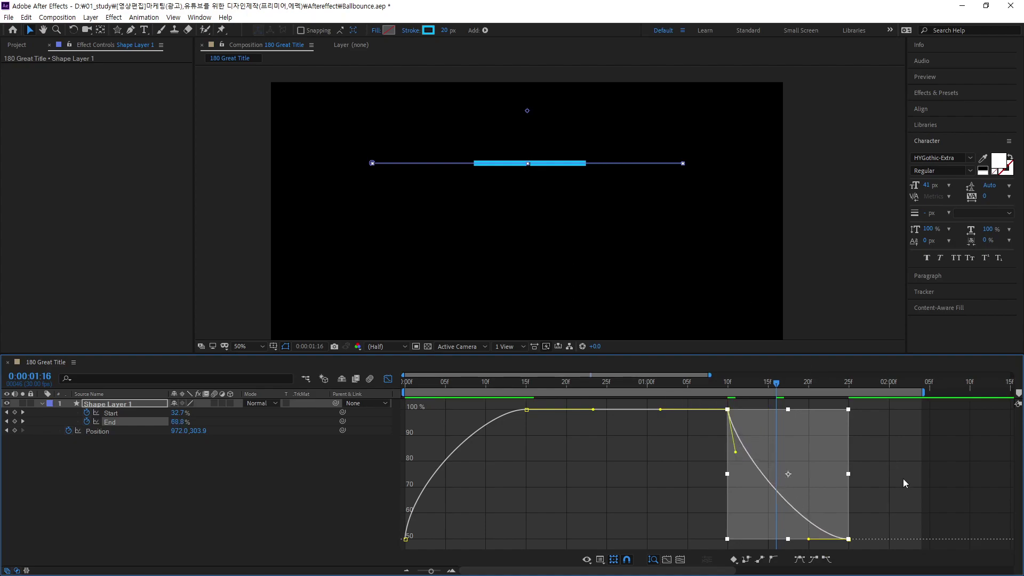
# Preview the line animation, then go back from the Graph Editor to the layer keyframes.
pyautogui.press('space')
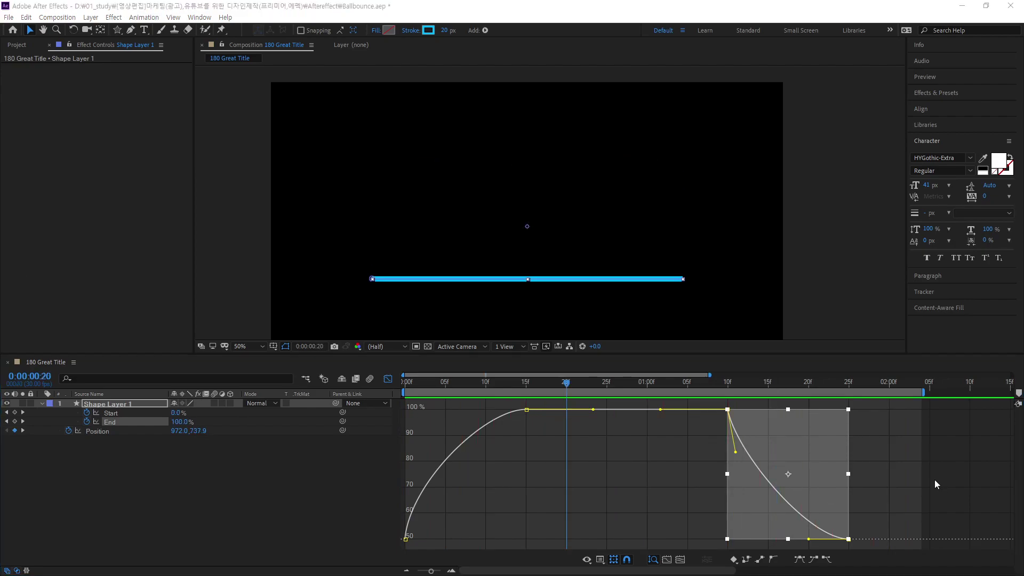
pyautogui.moveTo(567, 385)
pyautogui.mouseDown()
pyautogui.moveTo(608, 458)
pyautogui.moveTo(618, 455)
pyautogui.mouseUp()
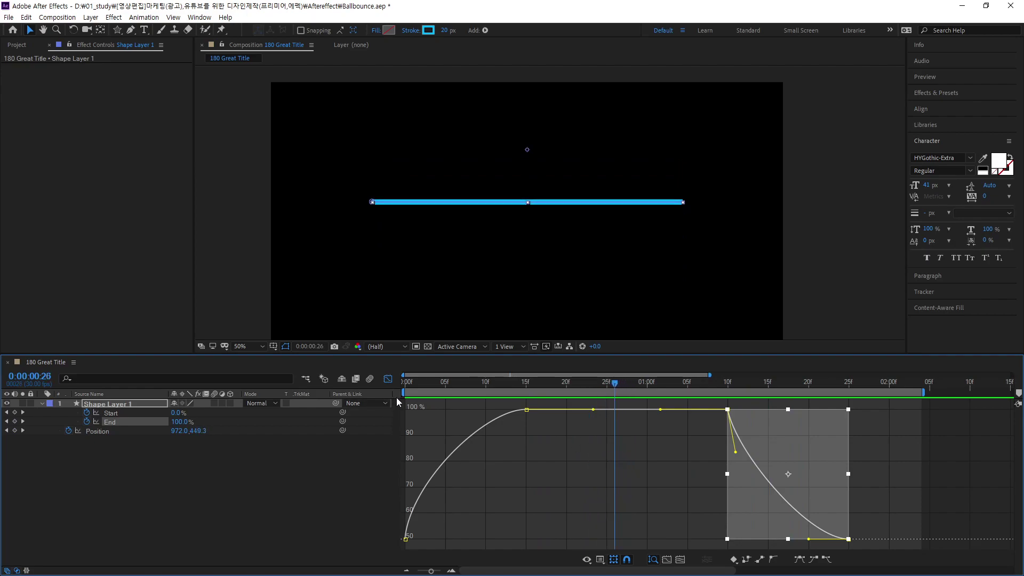
pyautogui.click(388, 379)
pyautogui.moveTo(618, 385)
pyautogui.mouseDown()
pyautogui.moveTo(405, 398)
pyautogui.moveTo(529, 436)
pyautogui.moveTo(828, 472)
pyautogui.moveTo(552, 462)
pyautogui.moveTo(670, 459)
pyautogui.moveTo(506, 464)
pyautogui.moveTo(687, 455)
pyautogui.moveTo(540, 462)
pyautogui.moveTo(626, 457)
pyautogui.moveTo(612, 469)
pyautogui.moveTo(569, 468)
pyautogui.moveTo(631, 469)
pyautogui.moveTo(596, 476)
pyautogui.moveTo(606, 473)
pyautogui.moveTo(437, 478)
pyautogui.mouseUp()
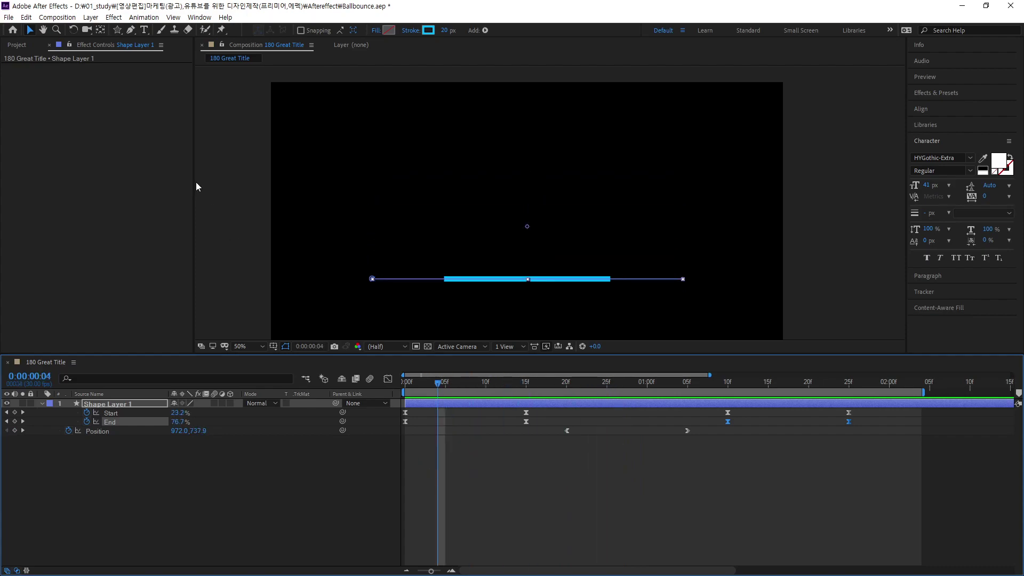
# Create a new text layer reading 'CiGieS' in the composition.
pyautogui.click(145, 30)
pyautogui.click(388, 238)
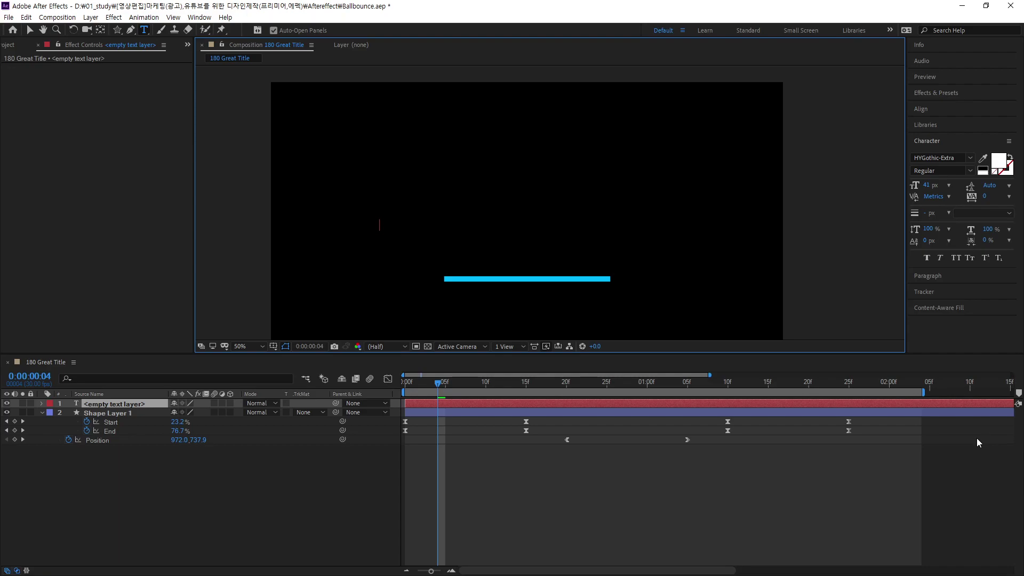
pyautogui.write('MoT')
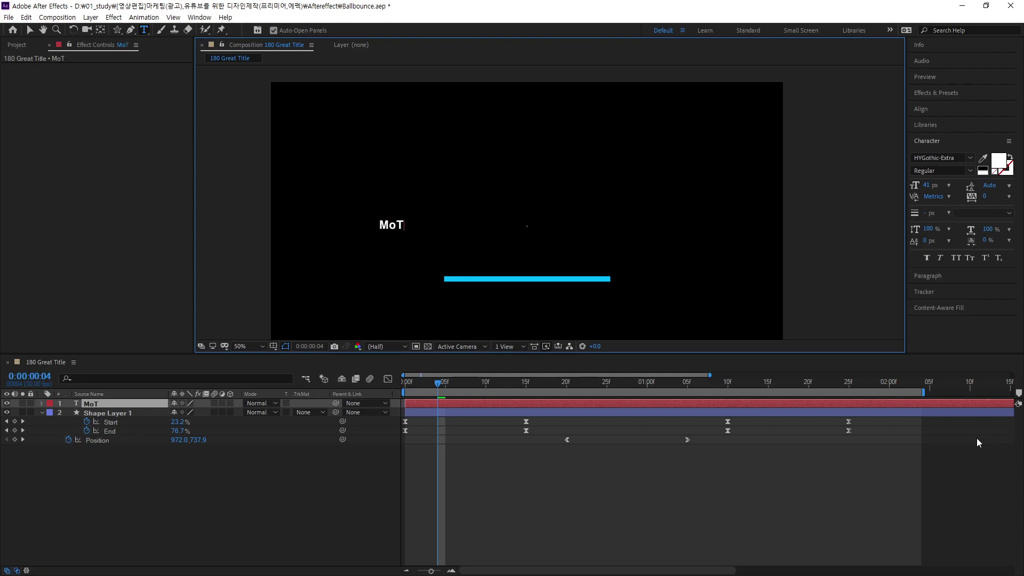
pyautogui.press('BackSpace')
pyautogui.press('BackSpace')
pyautogui.press('BackSpace')
pyautogui.write('CiGieS')
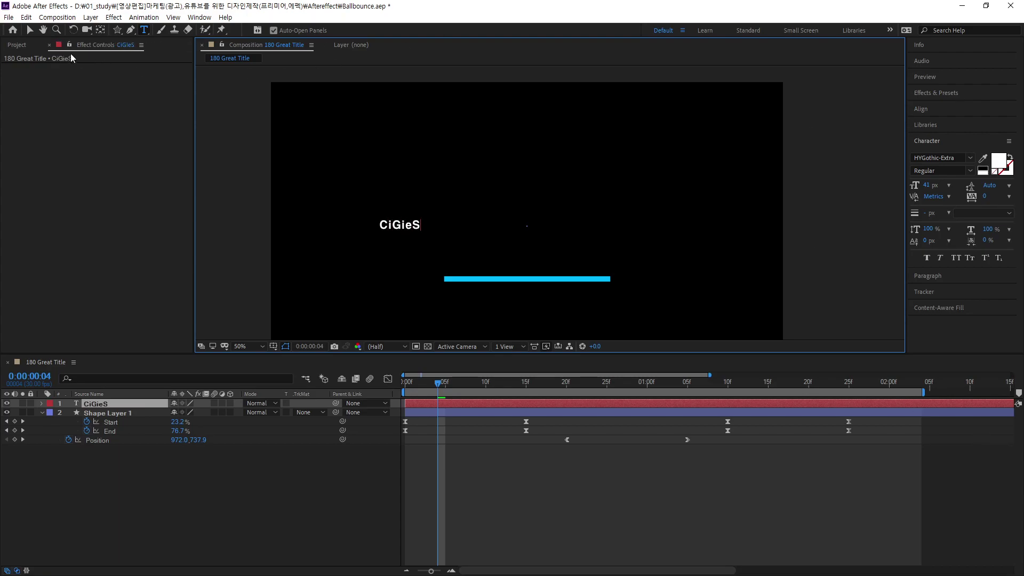
pyautogui.click(29, 31)
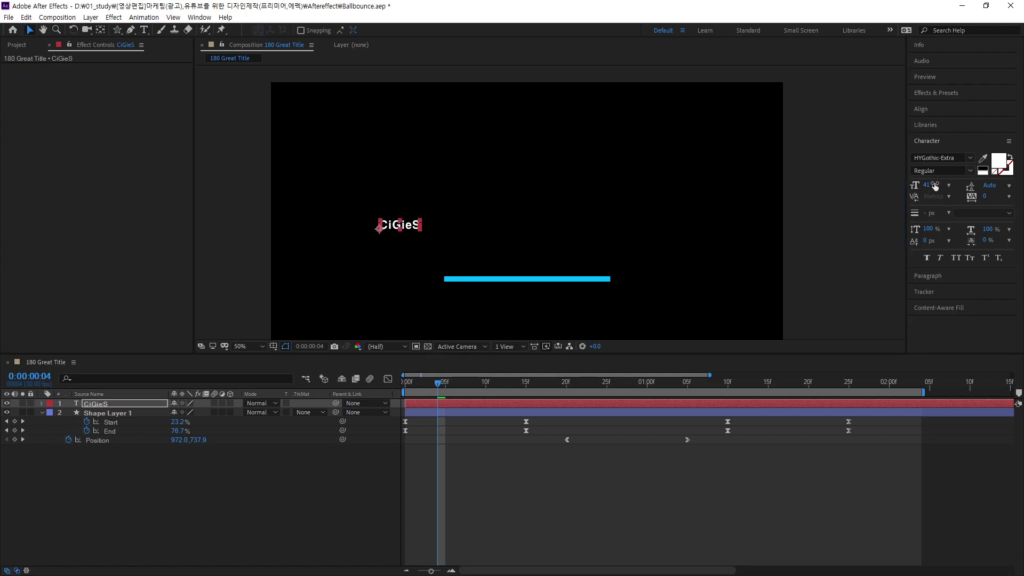
# Enlarge the CiGieS text to about 199 px and centre it horizontally and vertically.
pyautogui.moveTo(930, 189); pyautogui.dragTo(998, 259)
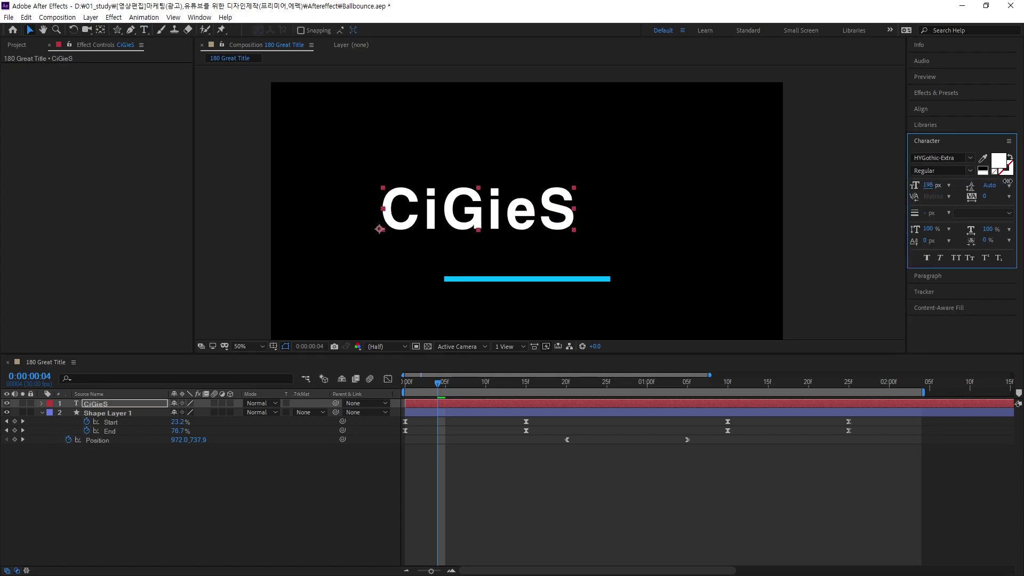
pyautogui.click(926, 110)
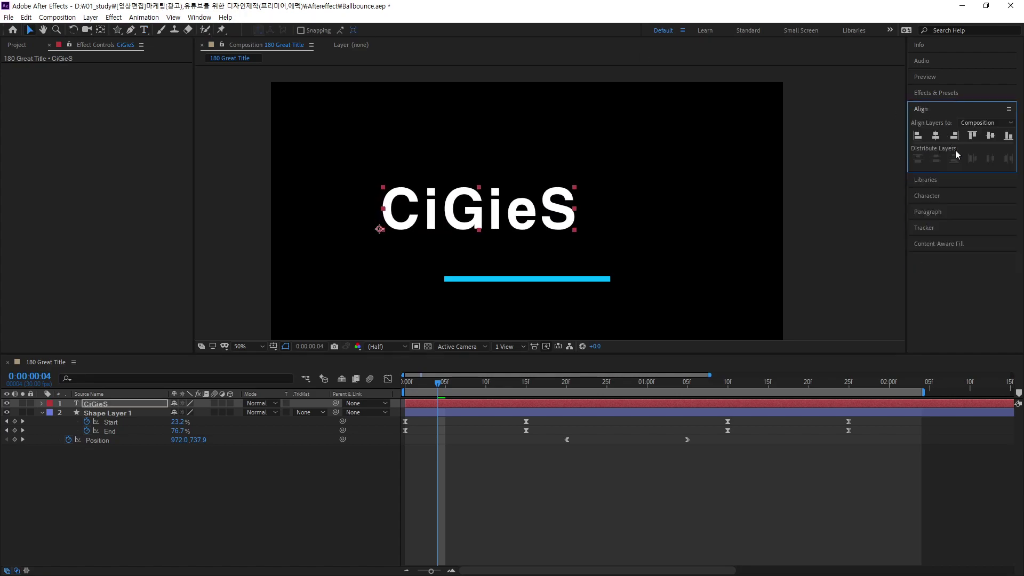
pyautogui.click(935, 137)
pyautogui.click(987, 139)
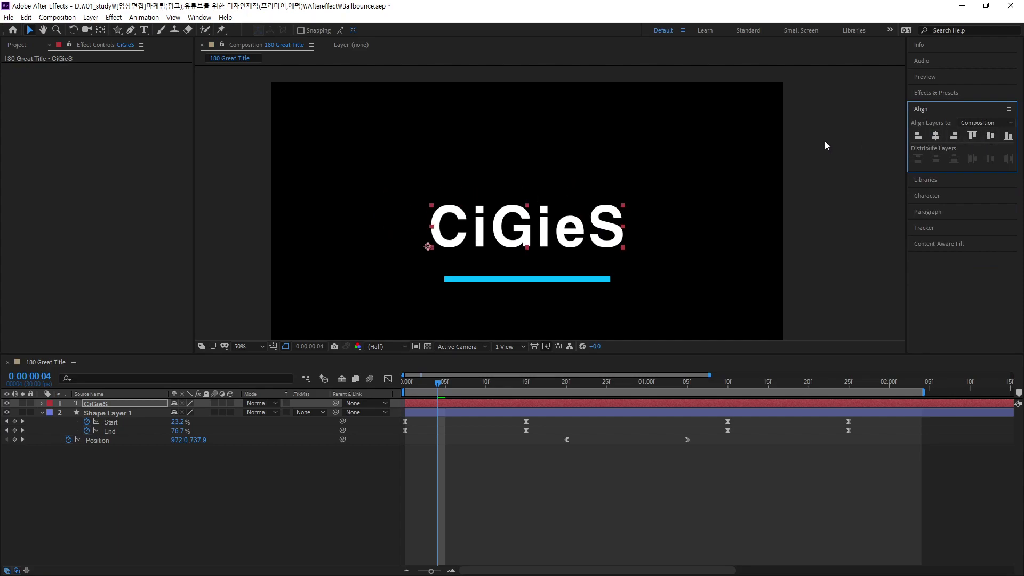
pyautogui.moveTo(460, 386); pyautogui.dragTo(793, 406)
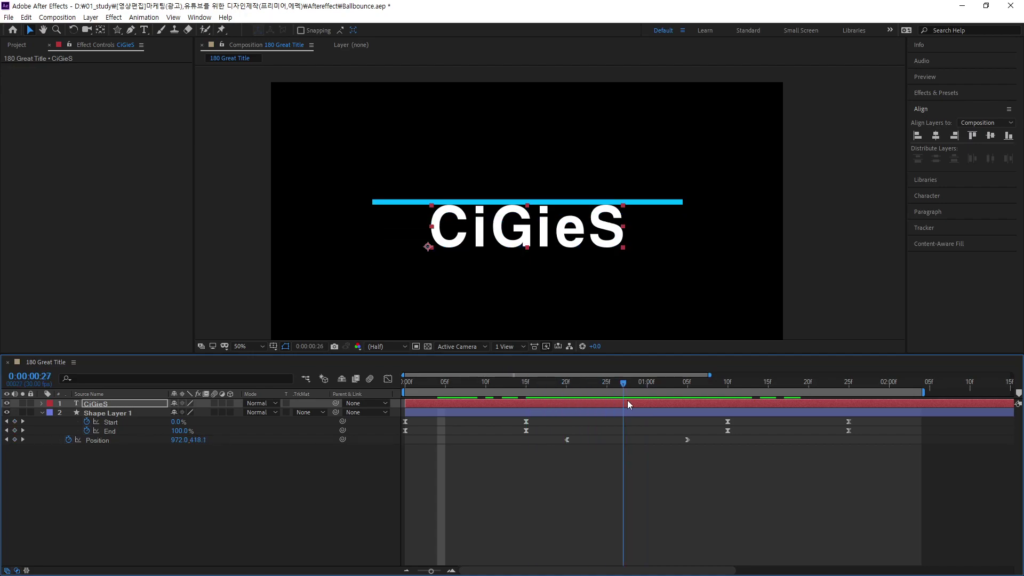
# Nudge the CiGieS title up about 10 pixels and scrub to review the cyan line passing it.
pyautogui.moveTo(792, 404)
pyautogui.mouseDown()
pyautogui.moveTo(583, 412)
pyautogui.moveTo(744, 408)
pyautogui.mouseUp()
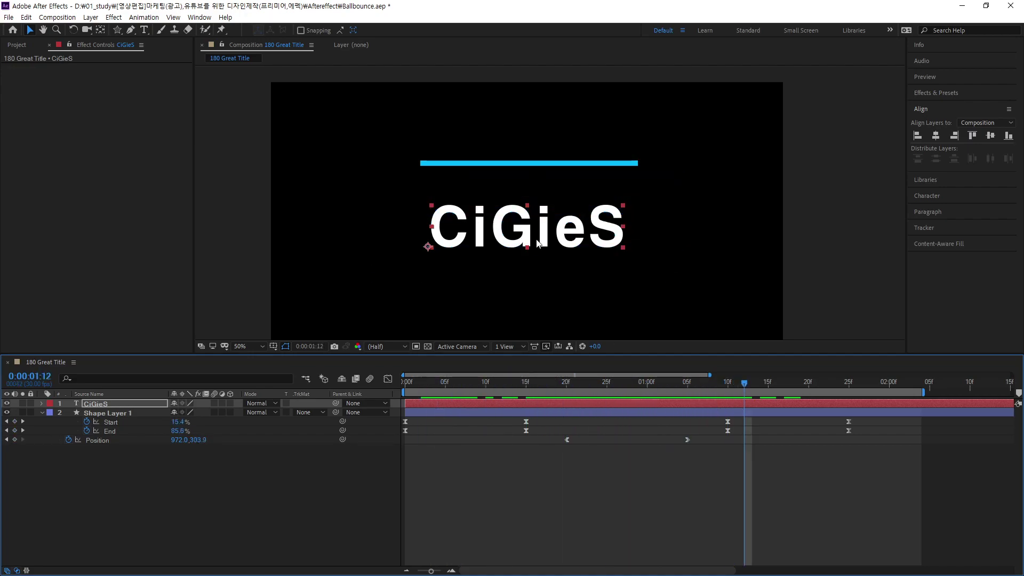
pyautogui.moveTo(427, 249); pyautogui.dragTo(428, 244)
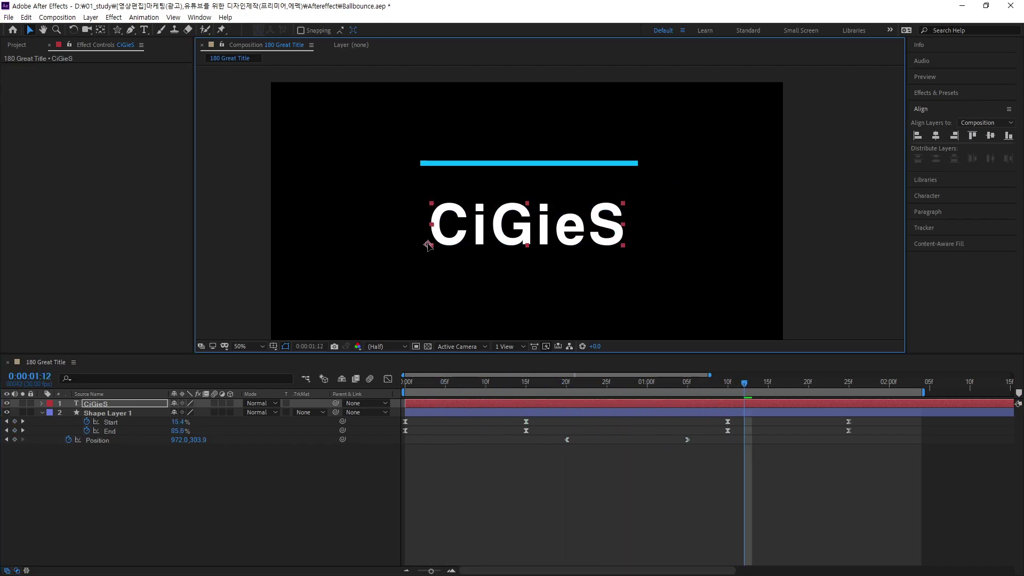
pyautogui.moveTo(751, 384)
pyautogui.mouseDown()
pyautogui.moveTo(594, 404)
pyautogui.moveTo(632, 414)
pyautogui.mouseUp()
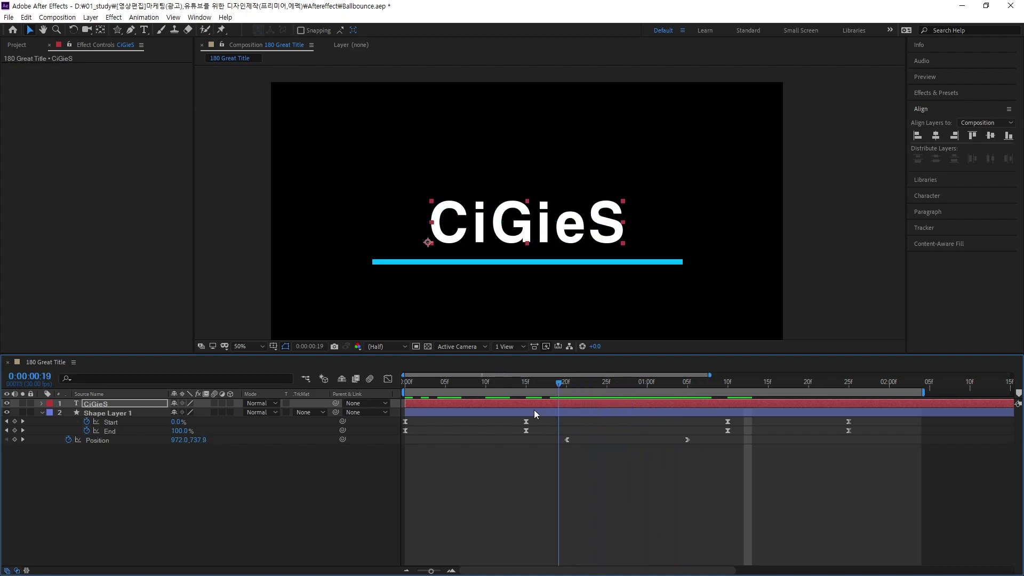
pyautogui.moveTo(632, 414); pyautogui.dragTo(833, 427)
pyautogui.moveTo(760, 430)
pyautogui.mouseDown()
pyautogui.moveTo(503, 443)
pyautogui.moveTo(440, 502)
pyautogui.moveTo(703, 495)
pyautogui.moveTo(600, 512)
pyautogui.mouseUp()
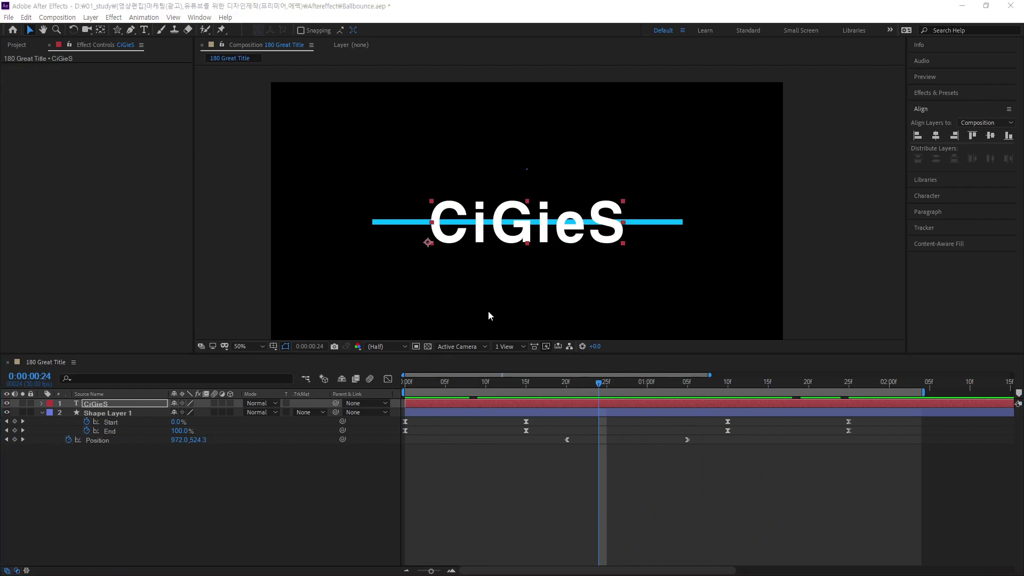
pyautogui.moveTo(600, 383)
pyautogui.mouseDown()
pyautogui.moveTo(752, 458)
pyautogui.moveTo(424, 488)
pyautogui.moveTo(630, 517)
pyautogui.moveTo(610, 516)
pyautogui.mouseUp()
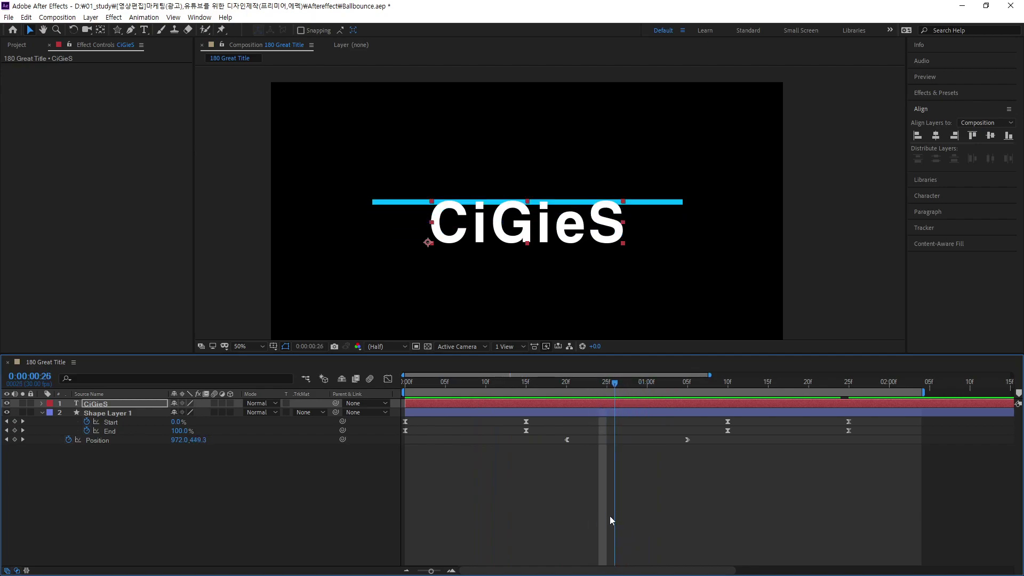
pyautogui.click(107, 528)
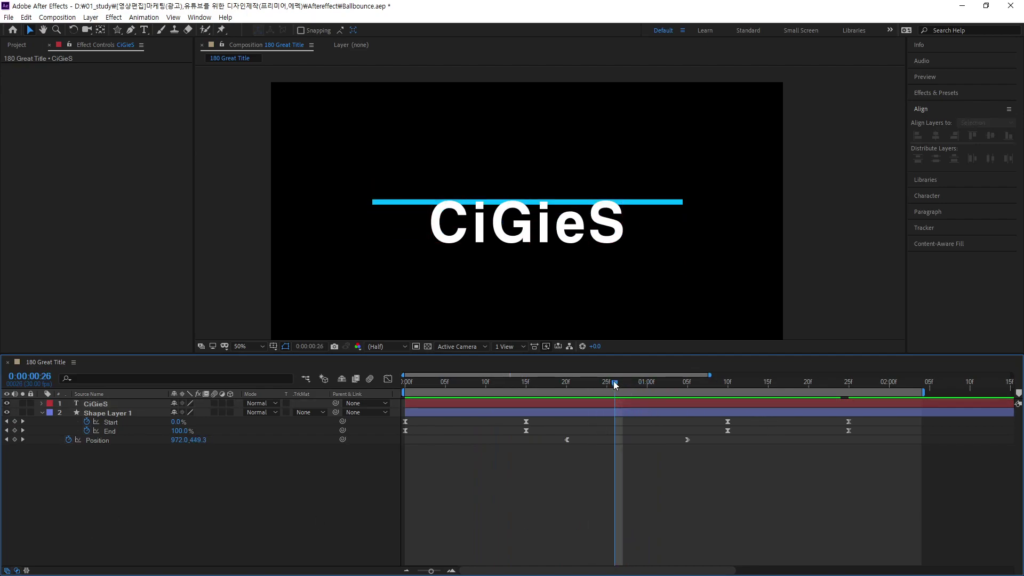
pyautogui.moveTo(614, 381)
pyautogui.mouseDown()
pyautogui.moveTo(521, 425)
pyautogui.moveTo(546, 421)
pyautogui.mouseUp()
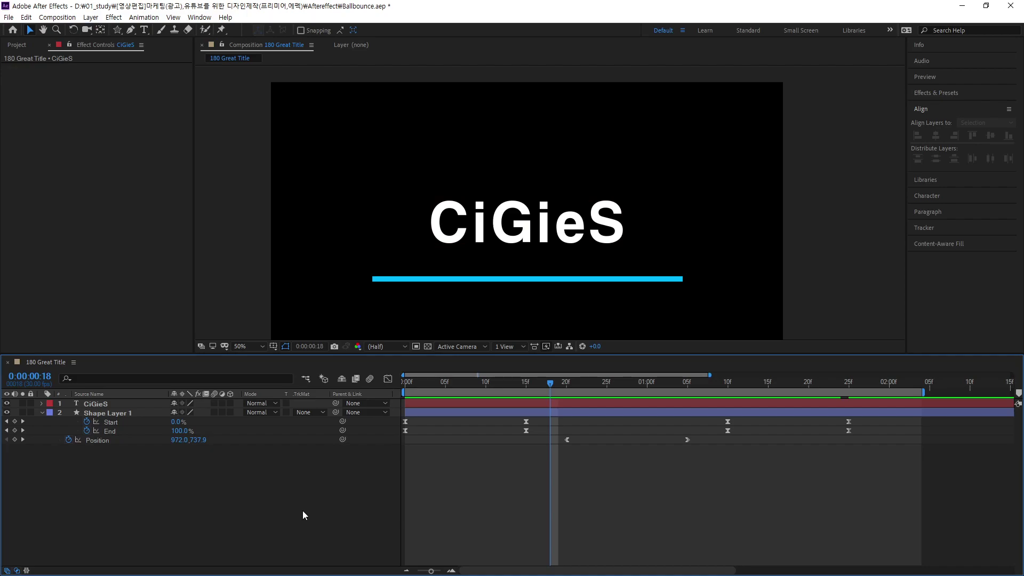
# Draw a rectangle below the CiGieS title starting at the cyan line's left end.
pyautogui.moveTo(120, 31); pyautogui.dragTo(158, 33)
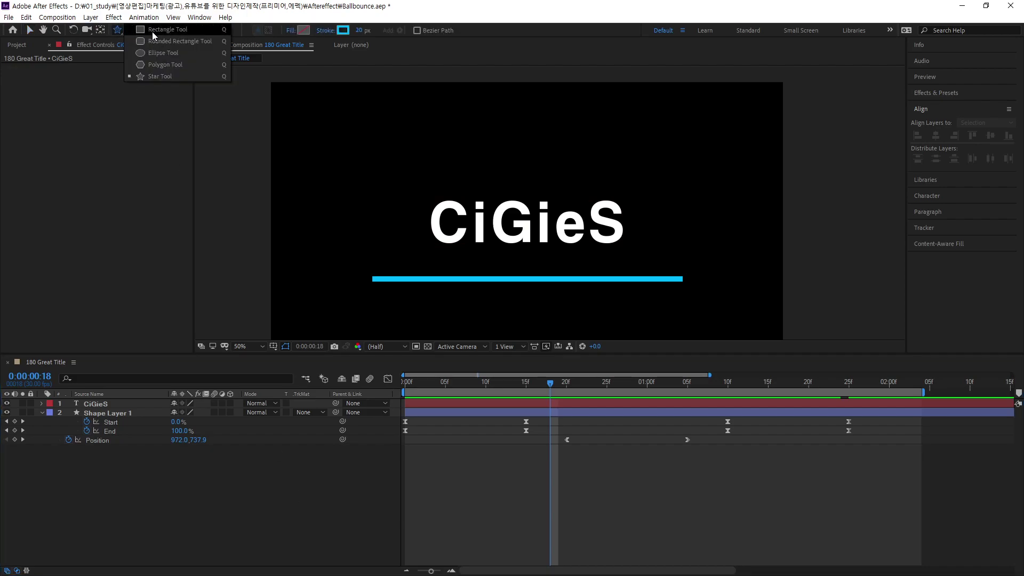
pyautogui.click(197, 489)
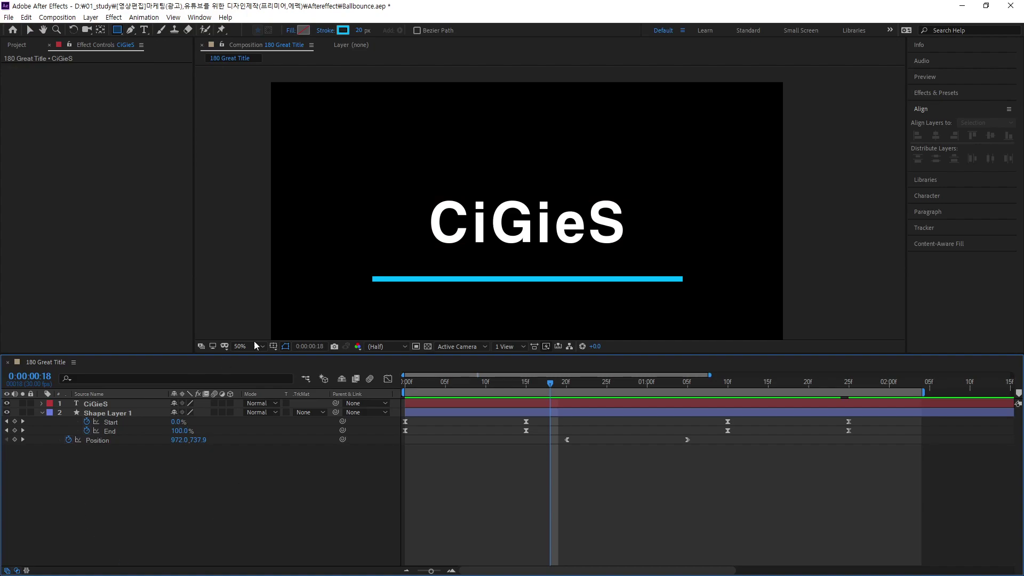
pyautogui.moveTo(372, 278)
pyautogui.mouseDown()
pyautogui.moveTo(685, 347)
pyautogui.moveTo(677, 363)
pyautogui.moveTo(681, 350)
pyautogui.mouseUp()
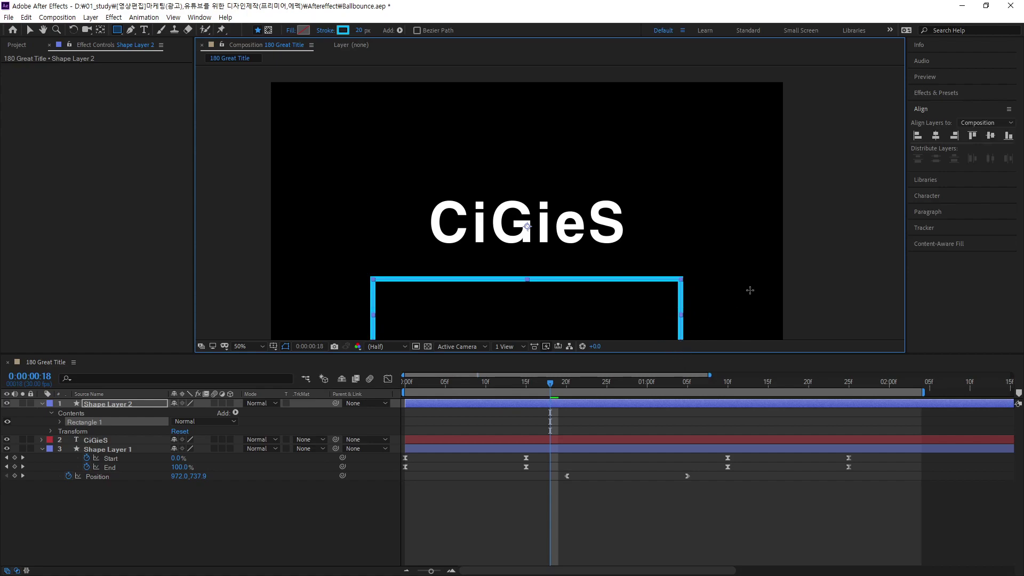
pyautogui.scroll(-3, 750, 290)
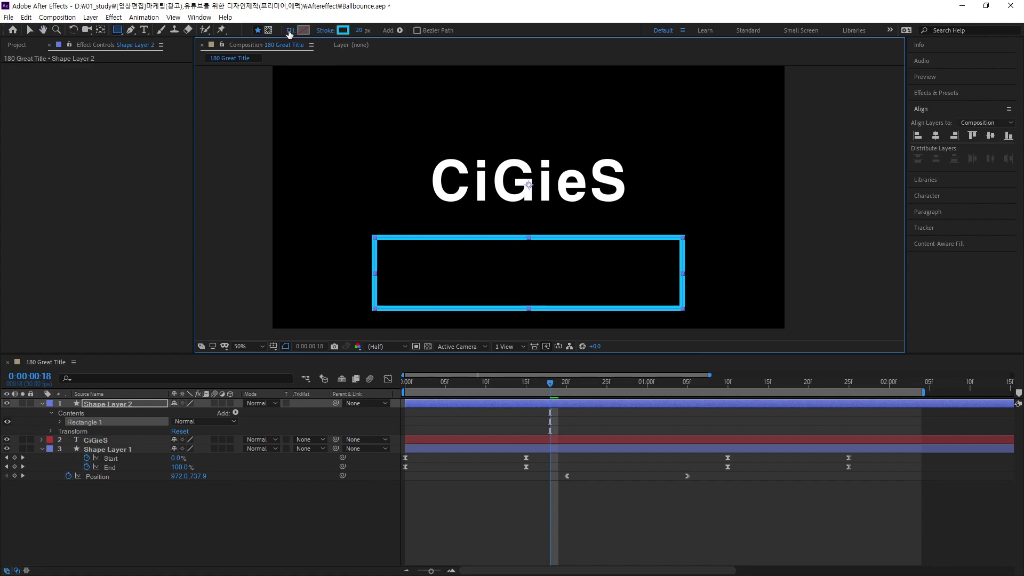
# Give the rectangle a pure white fill and set its stroke to None.
pyautogui.click(303, 31)
pyautogui.moveTo(404, 179); pyautogui.dragTo(388, 168)
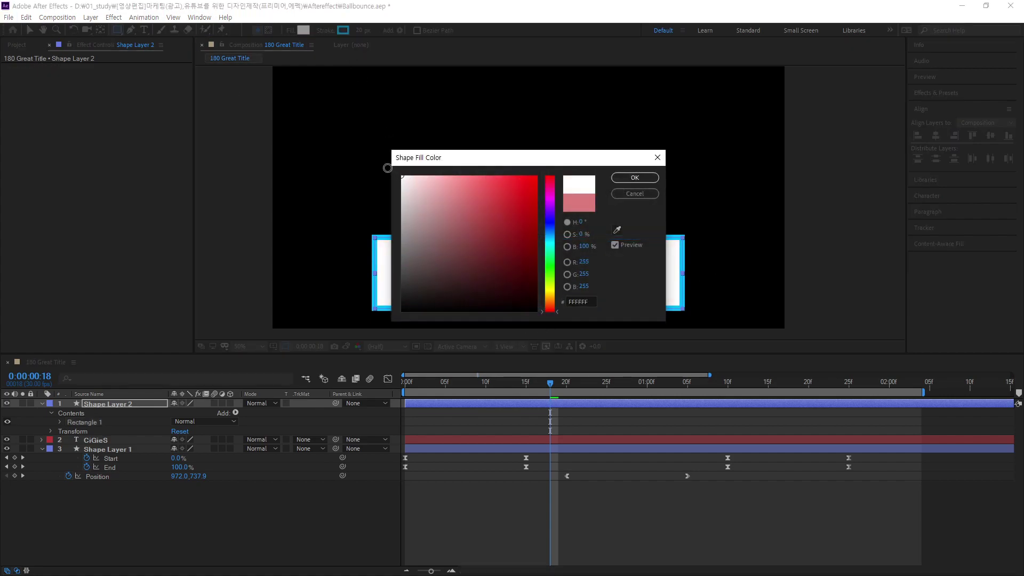
pyautogui.click(640, 176)
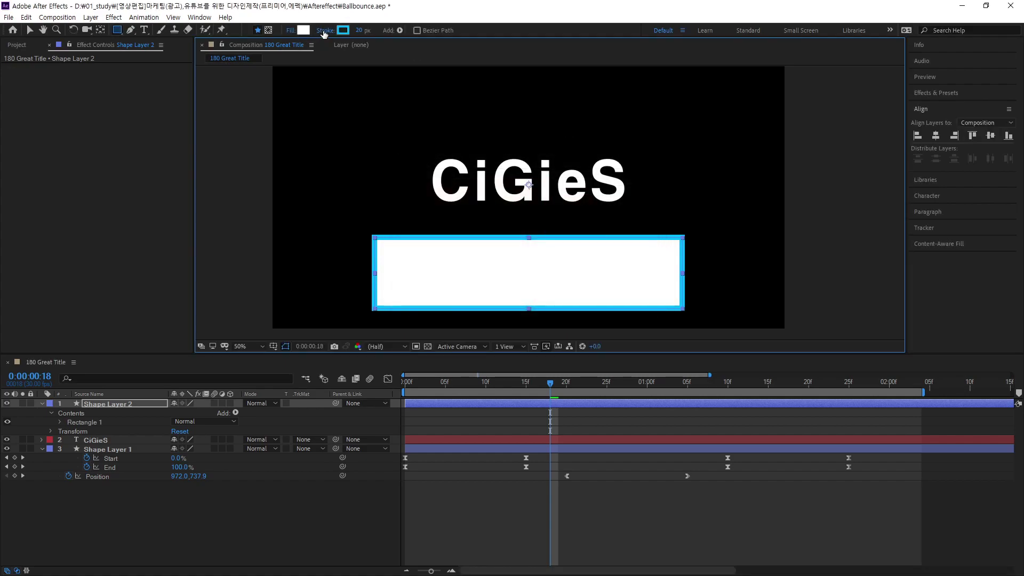
pyautogui.click(324, 31)
pyautogui.click(477, 129)
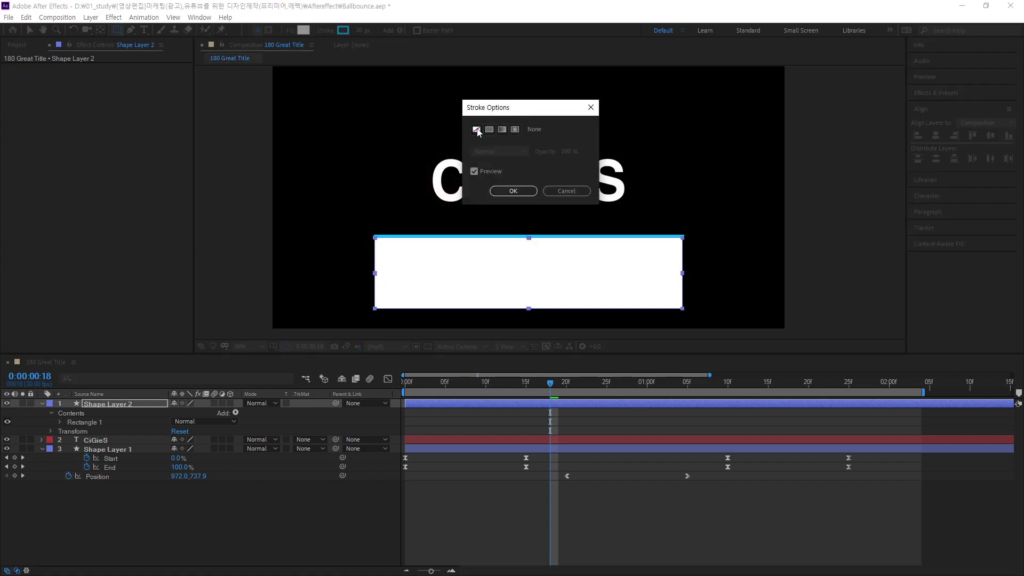
pyautogui.click(514, 191)
pyautogui.click(28, 31)
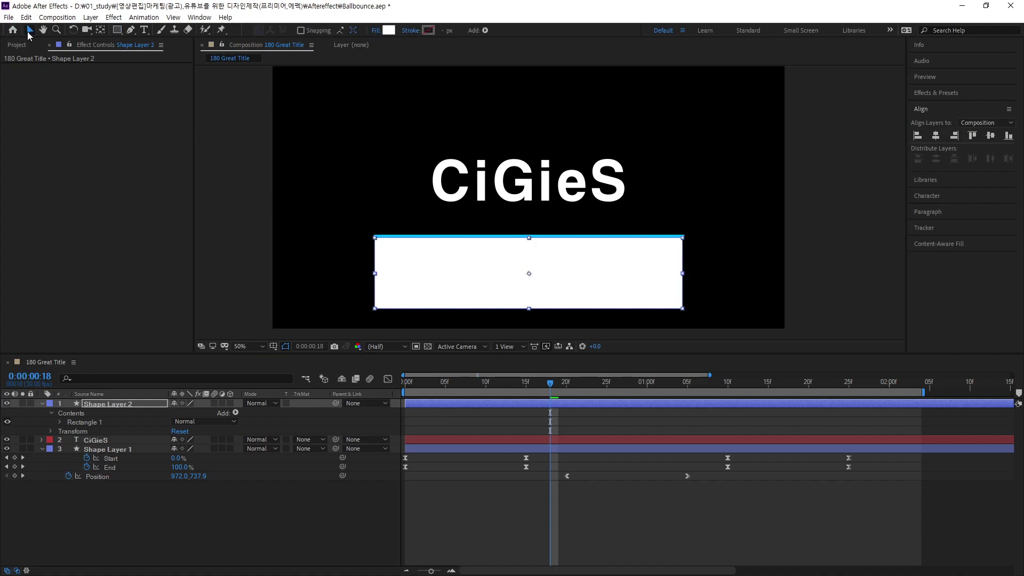
# At 0:00:01:04, drag the white rectangle up to cover the CiGieS title.
pyautogui.click(304, 531)
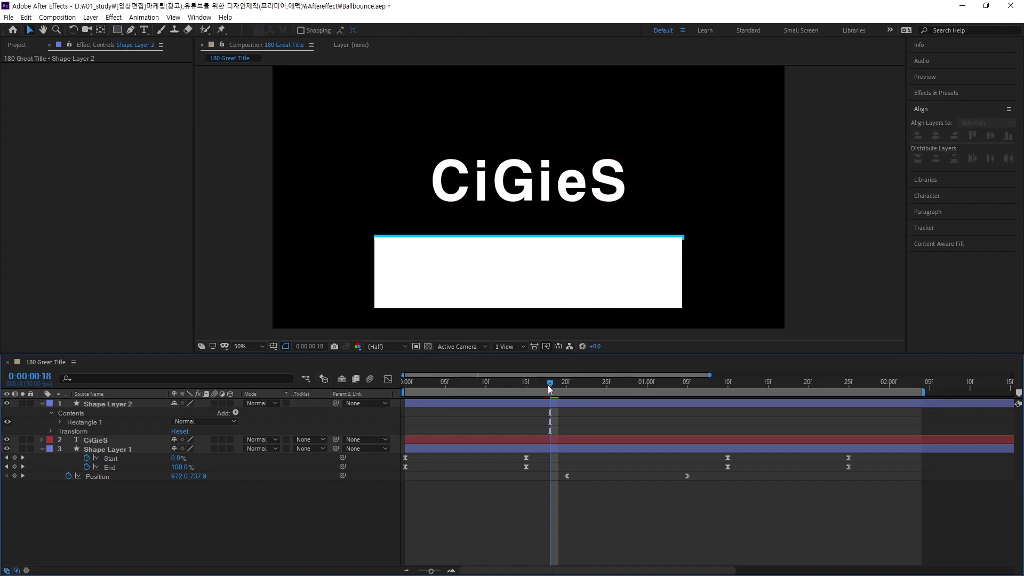
pyautogui.moveTo(549, 383); pyautogui.dragTo(700, 439)
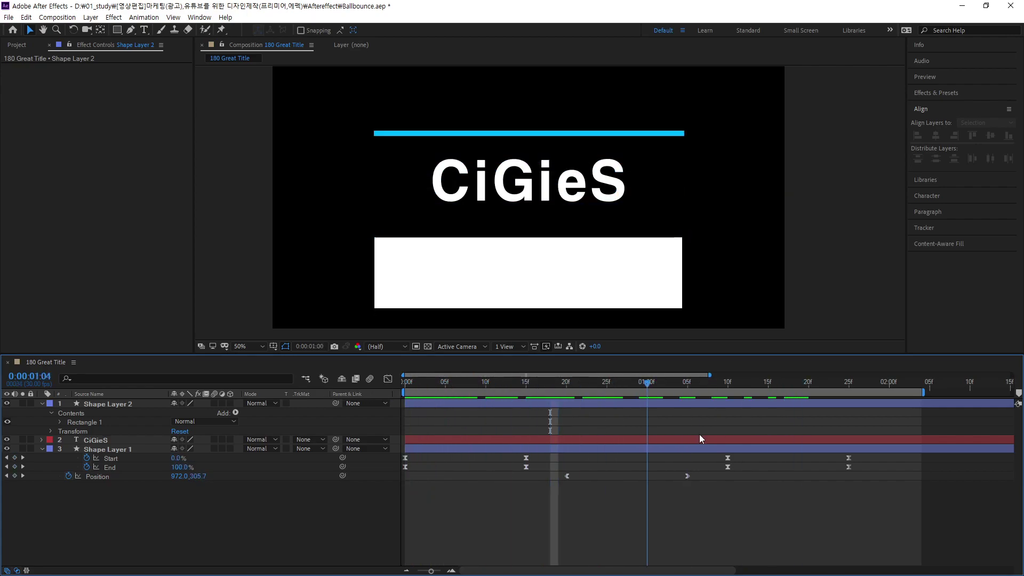
pyautogui.moveTo(701, 439); pyautogui.dragTo(671, 444)
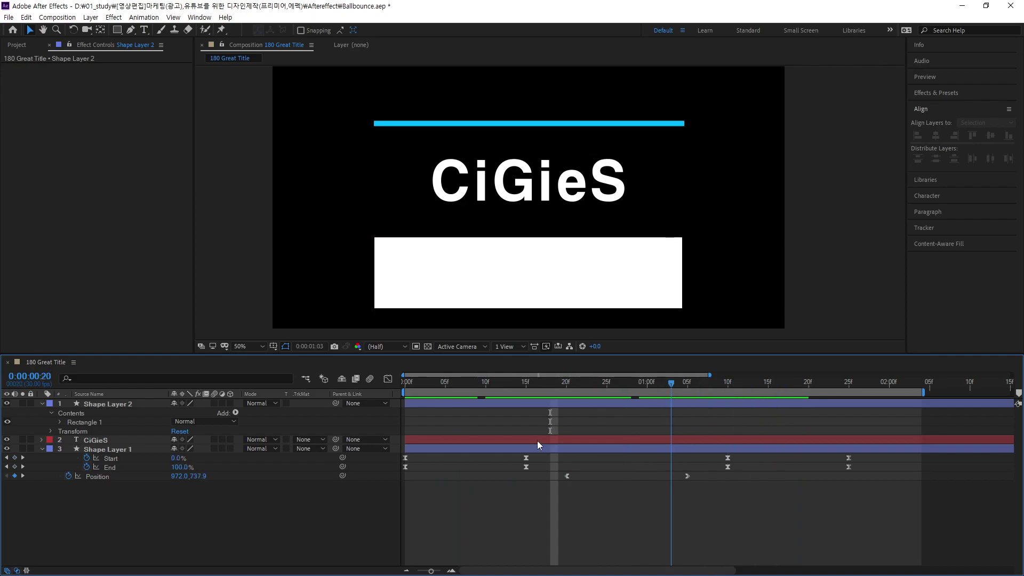
pyautogui.moveTo(538, 444); pyautogui.dragTo(681, 462)
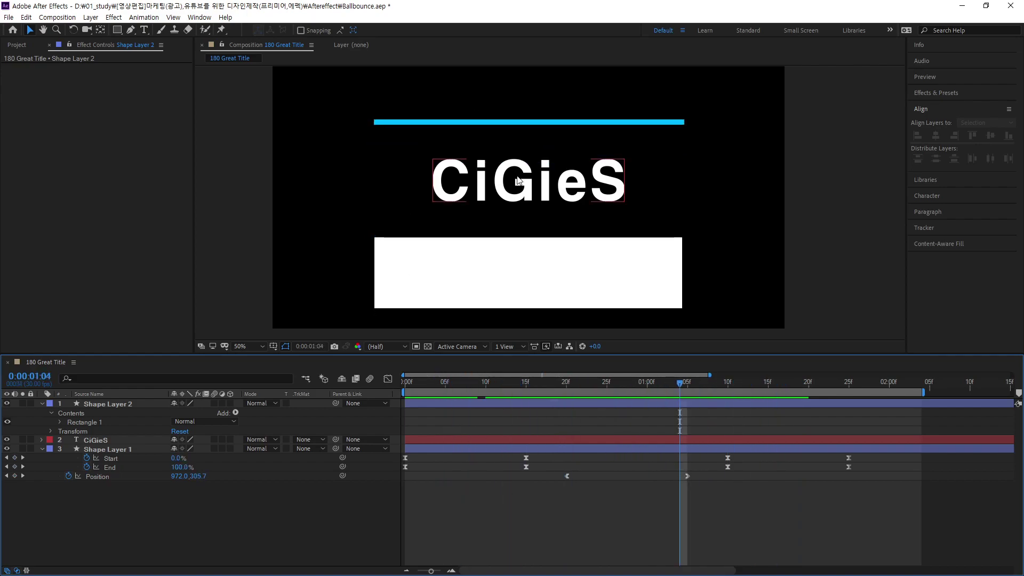
pyautogui.click(541, 295)
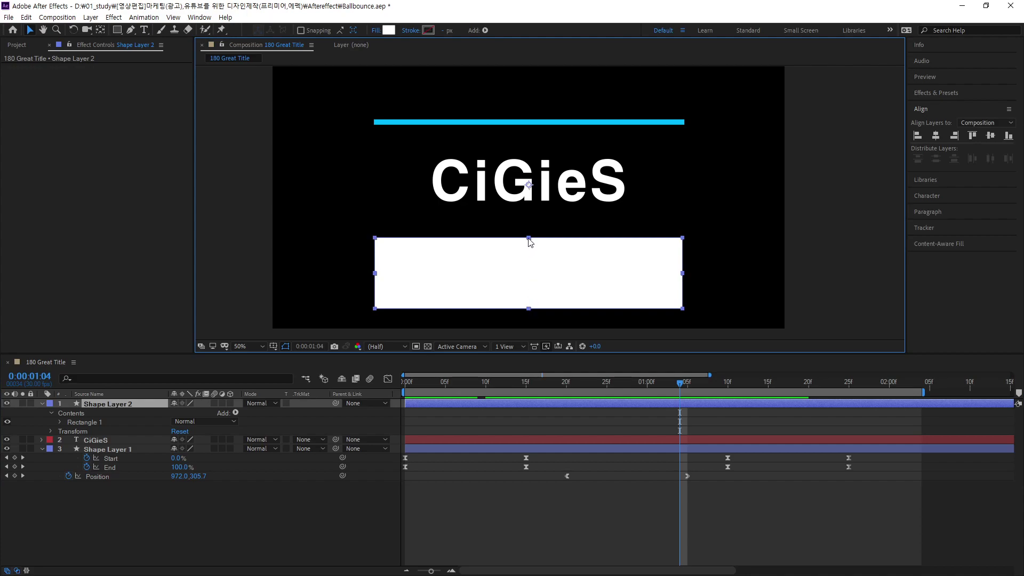
pyautogui.moveTo(532, 243); pyautogui.dragTo(541, 278)
pyautogui.moveTo(589, 307); pyautogui.dragTo(587, 155)
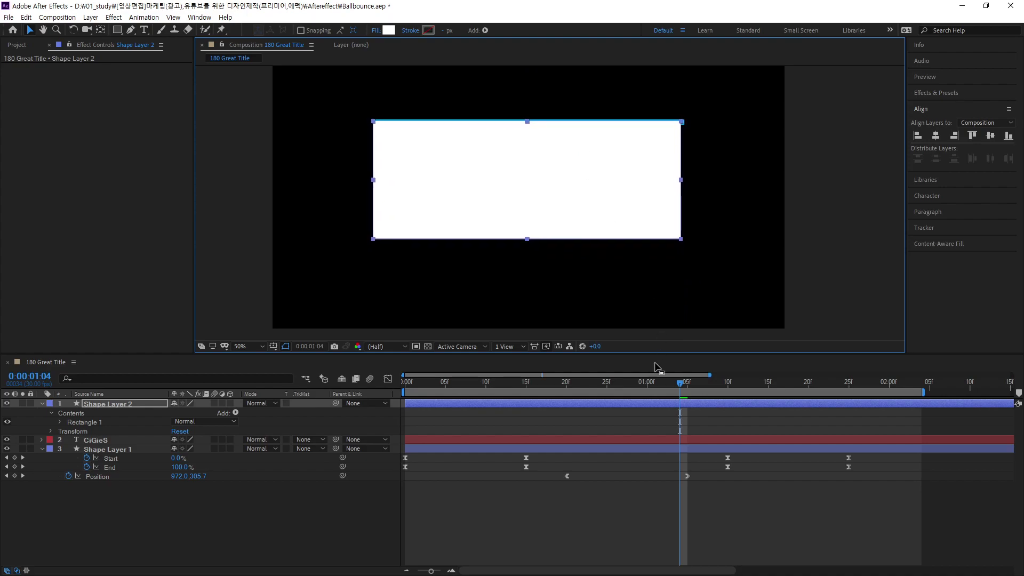
# Preview the animation and nudge the white rectangle slightly to the right.
pyautogui.moveTo(683, 386); pyautogui.dragTo(688, 383)
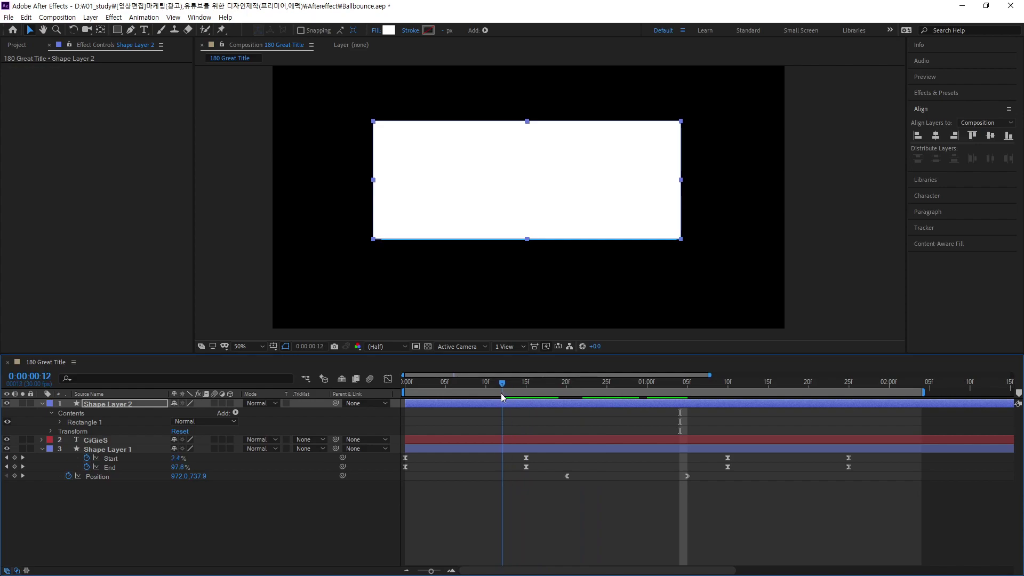
pyautogui.press('space')
pyautogui.press('space')
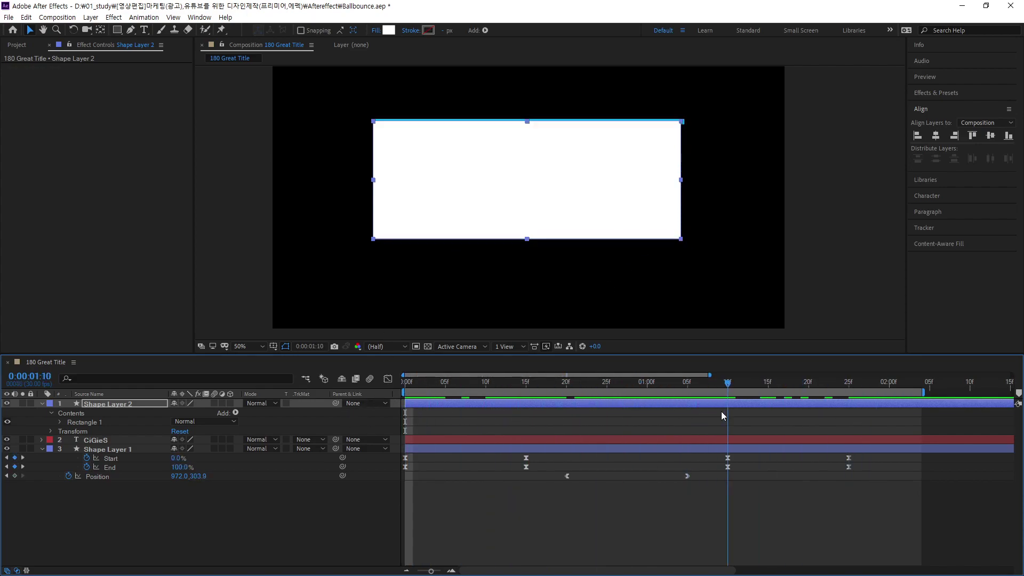
pyautogui.moveTo(404, 388); pyautogui.dragTo(647, 410)
pyautogui.moveTo(567, 415); pyautogui.dragTo(612, 240)
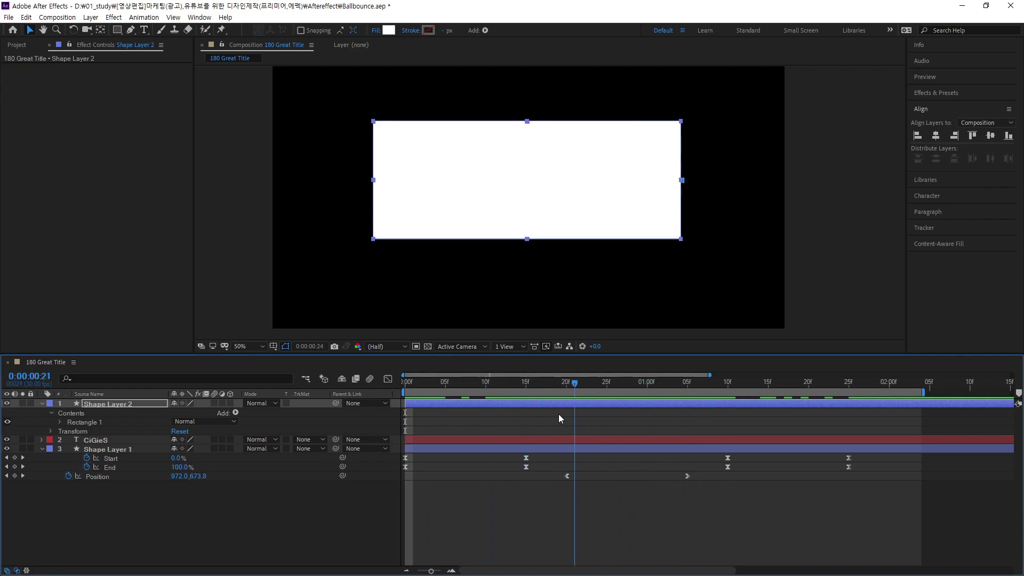
pyautogui.moveTo(591, 173); pyautogui.dragTo(592, 172)
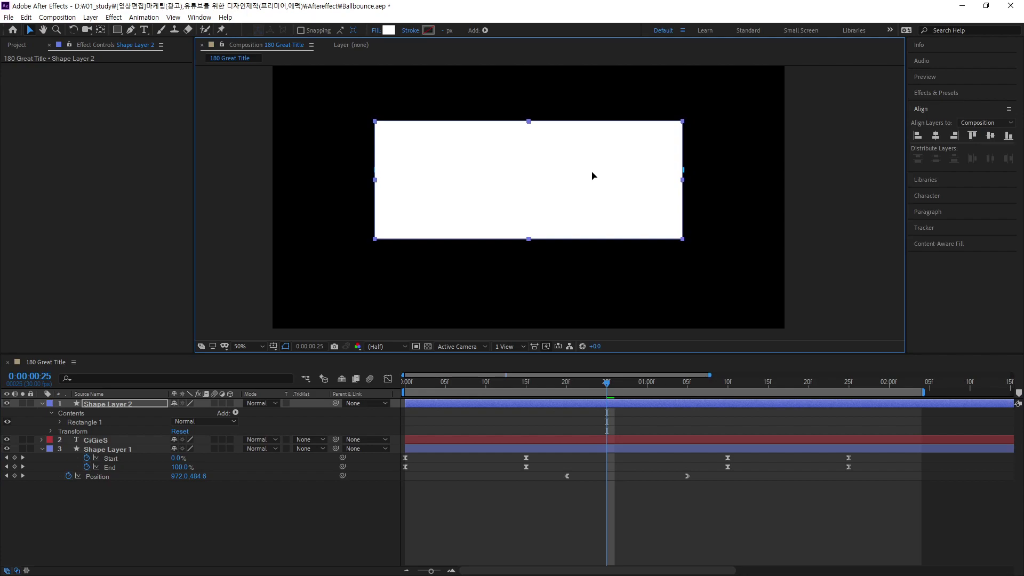
pyautogui.press('space')
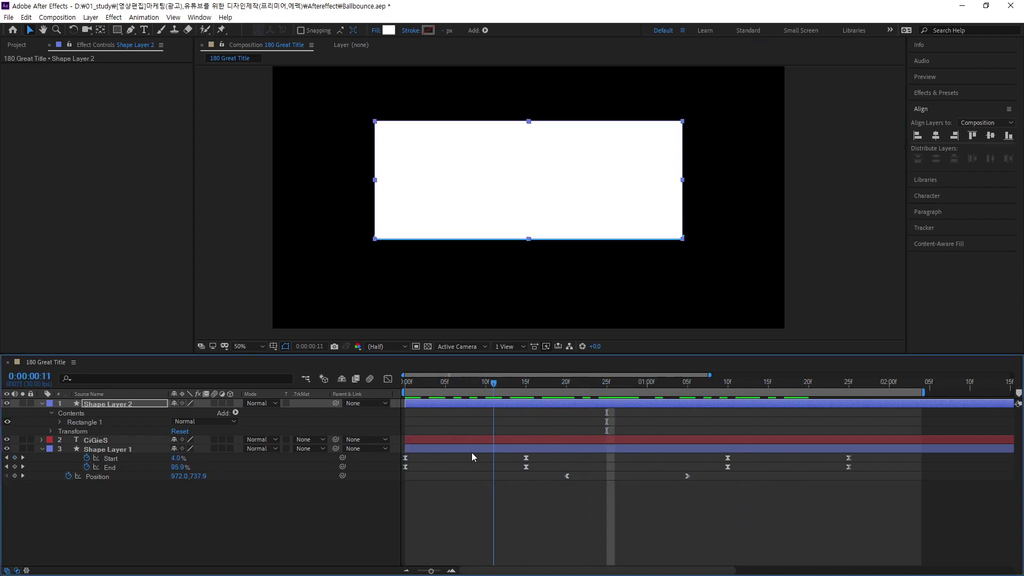
pyautogui.moveTo(817, 459); pyautogui.dragTo(716, 435)
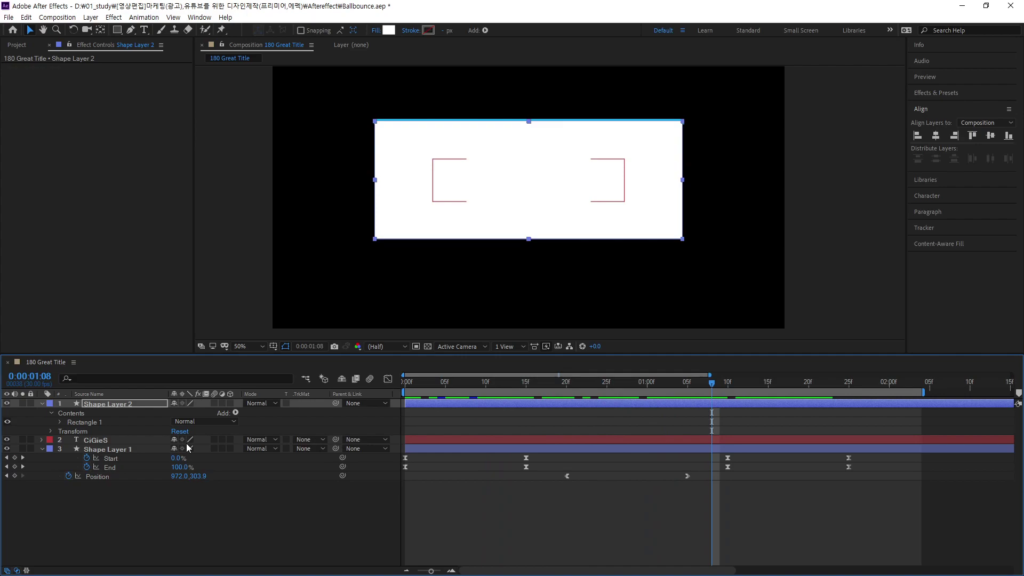
pyautogui.press('Return')
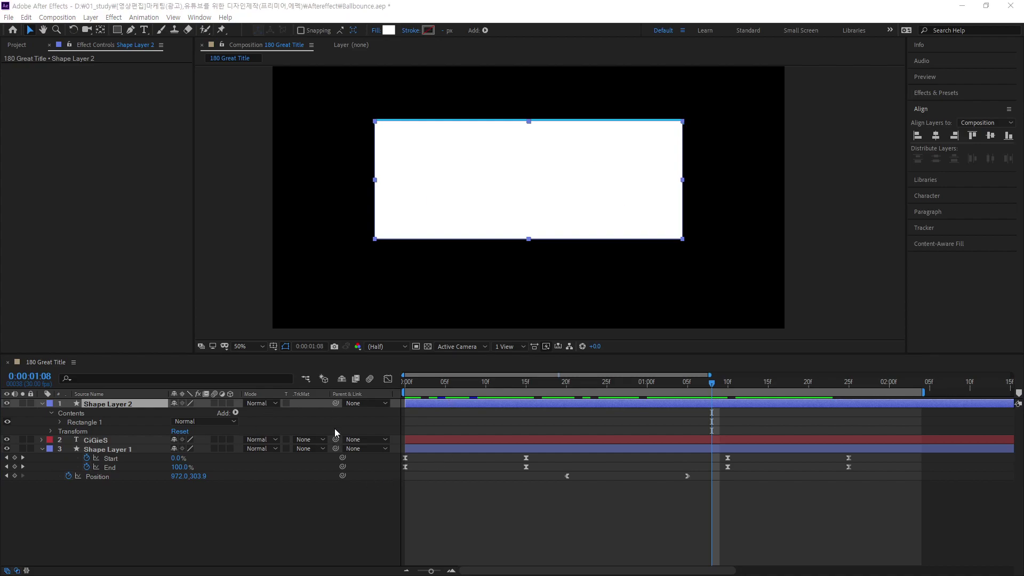
# Pick-whip Shape Layer 2's Parent to Shape Layer 1.
pyautogui.click(96, 450)
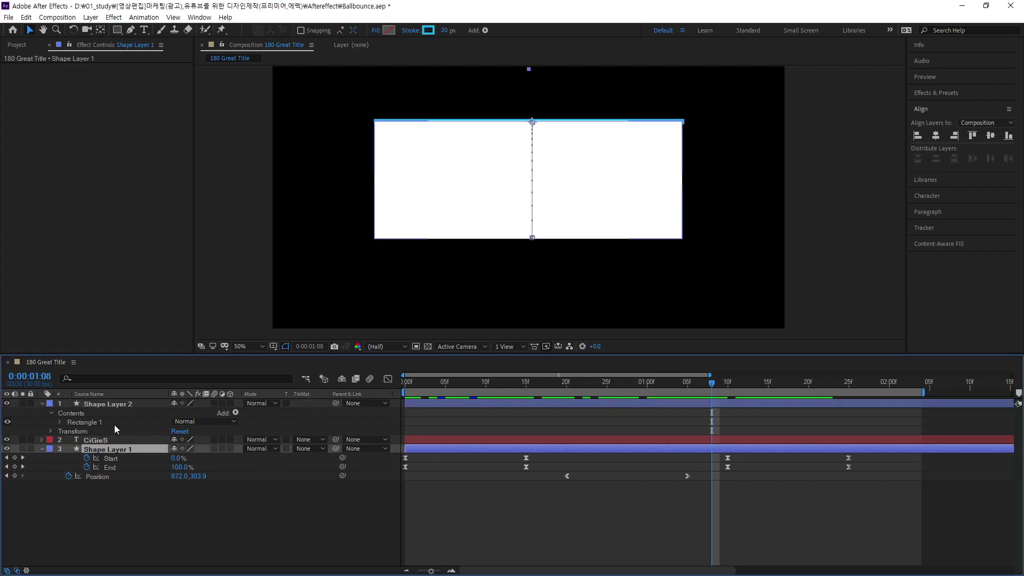
pyautogui.click(109, 405)
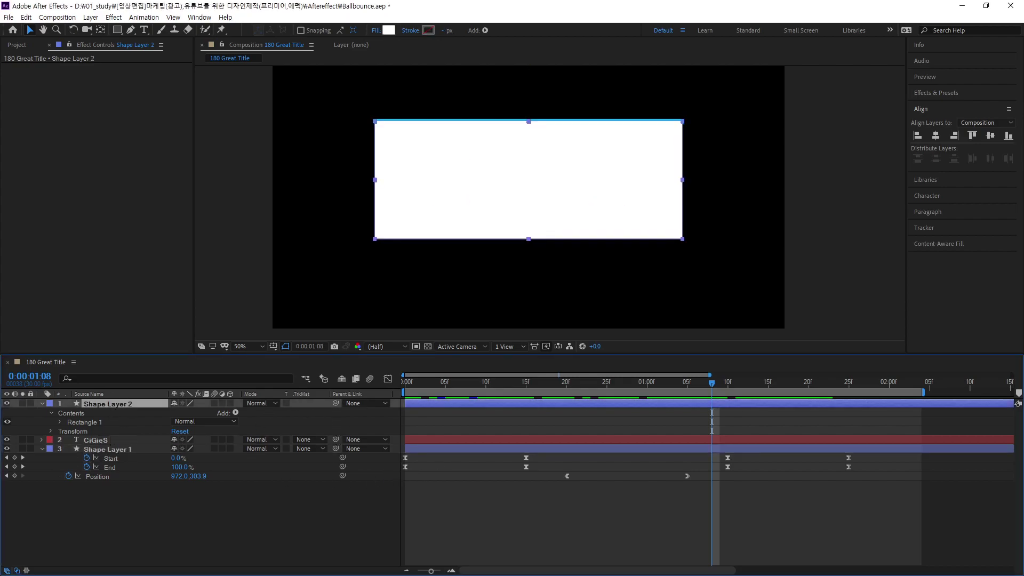
pyautogui.moveTo(335, 404); pyautogui.dragTo(139, 448)
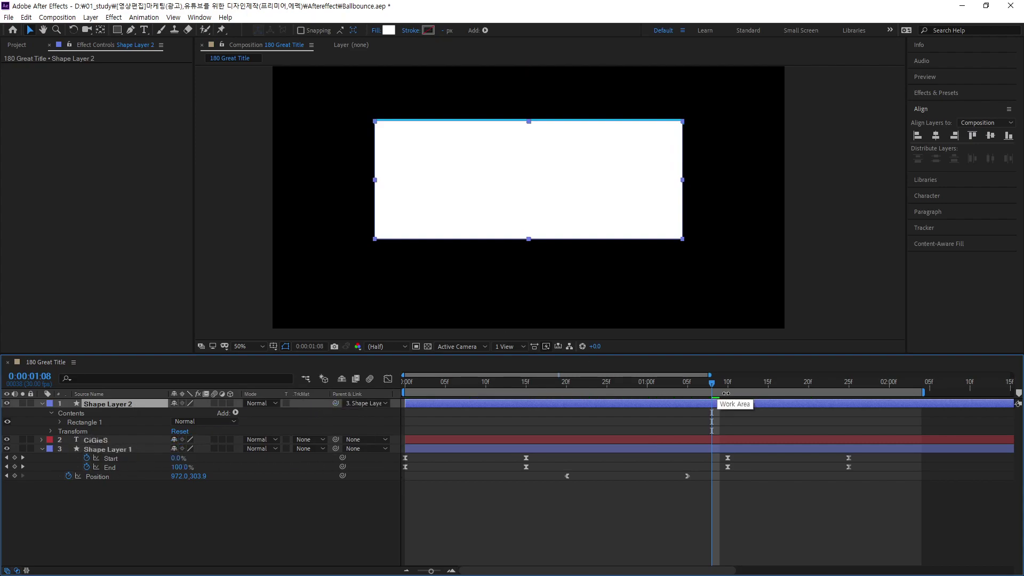
pyautogui.moveTo(712, 383); pyautogui.dragTo(704, 384)
# Preview to confirm the rectangle moves with the line, then select the CiGieS text layer.
pyautogui.press('space')
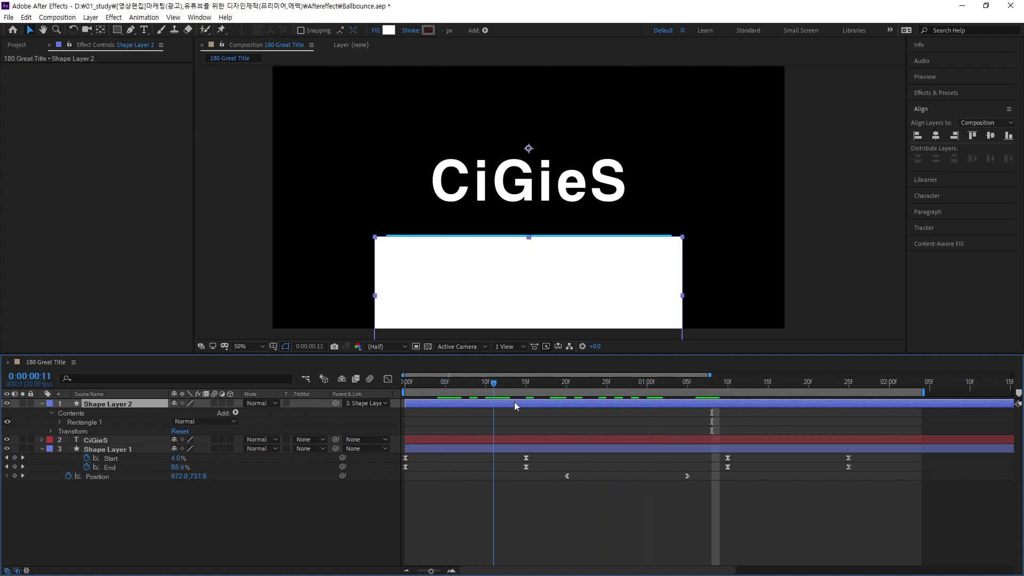
pyautogui.moveTo(350, 404)
pyautogui.mouseDown()
pyautogui.moveTo(425, 465)
pyautogui.moveTo(769, 479)
pyautogui.moveTo(770, 493)
pyautogui.mouseUp()
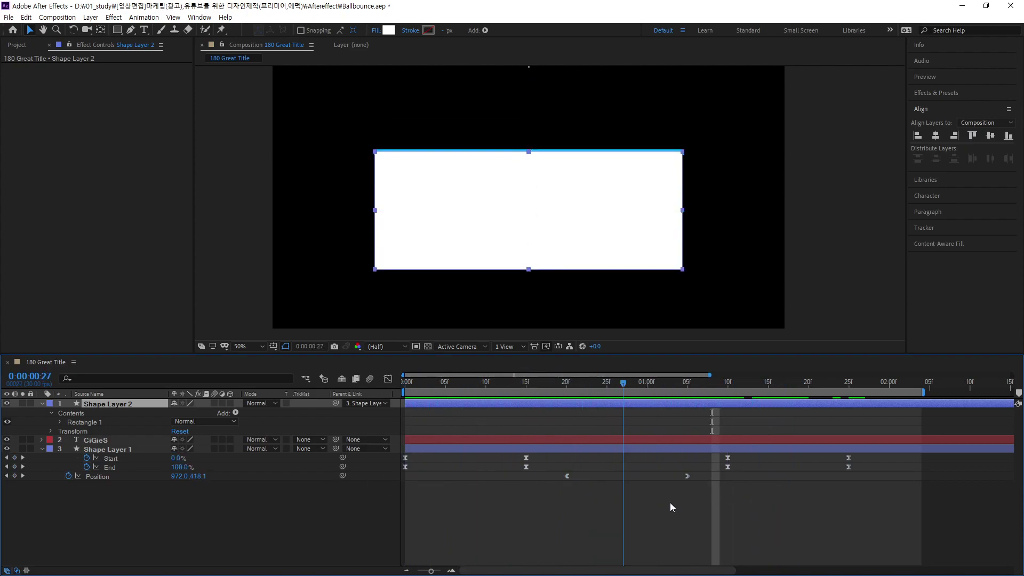
pyautogui.moveTo(770, 493)
pyautogui.mouseDown()
pyautogui.moveTo(456, 513)
pyautogui.moveTo(724, 555)
pyautogui.moveTo(510, 546)
pyautogui.mouseUp()
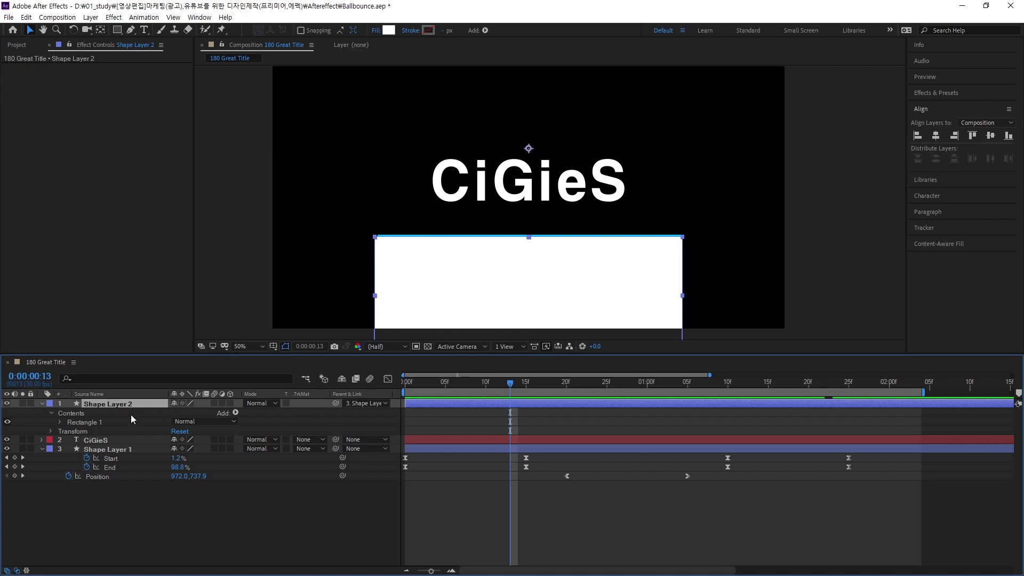
pyautogui.click(98, 443)
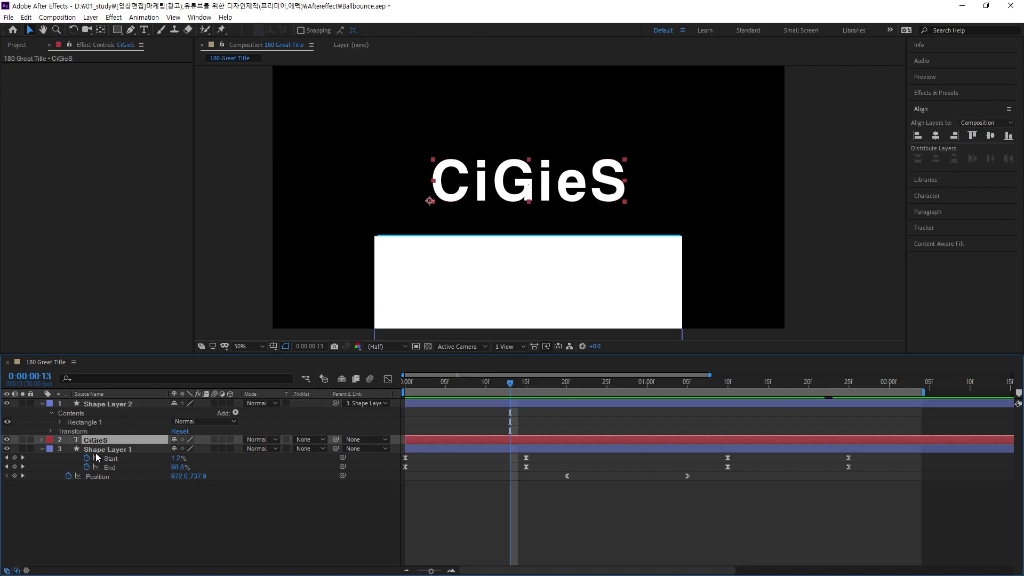
pyautogui.click(113, 403)
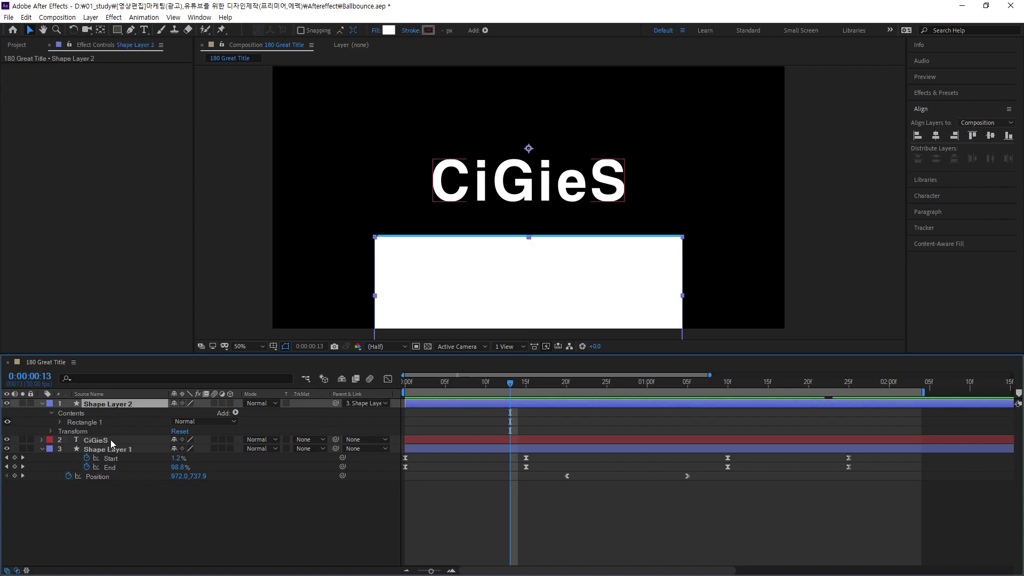
pyautogui.click(110, 440)
pyautogui.click(115, 401)
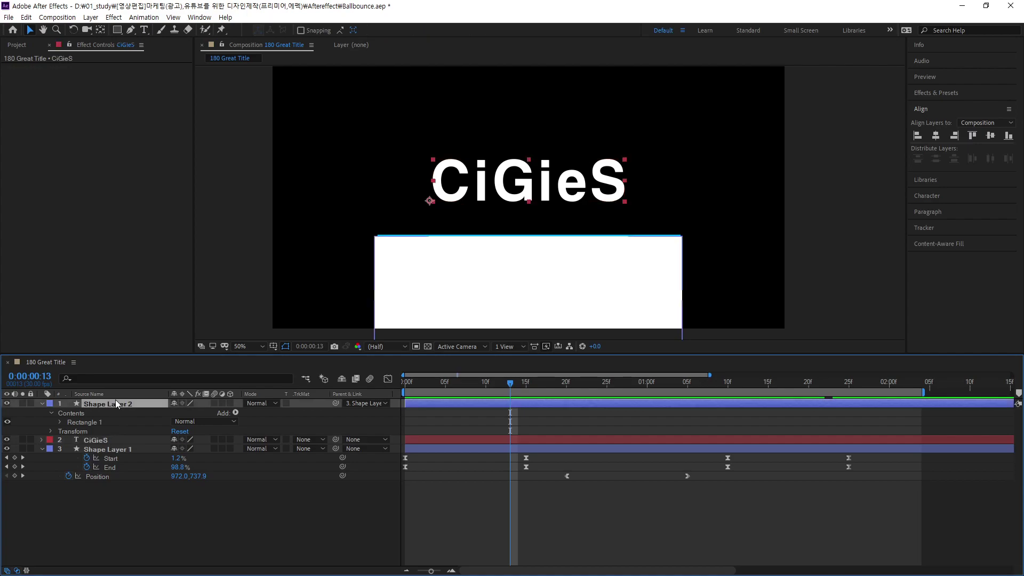
pyautogui.click(113, 440)
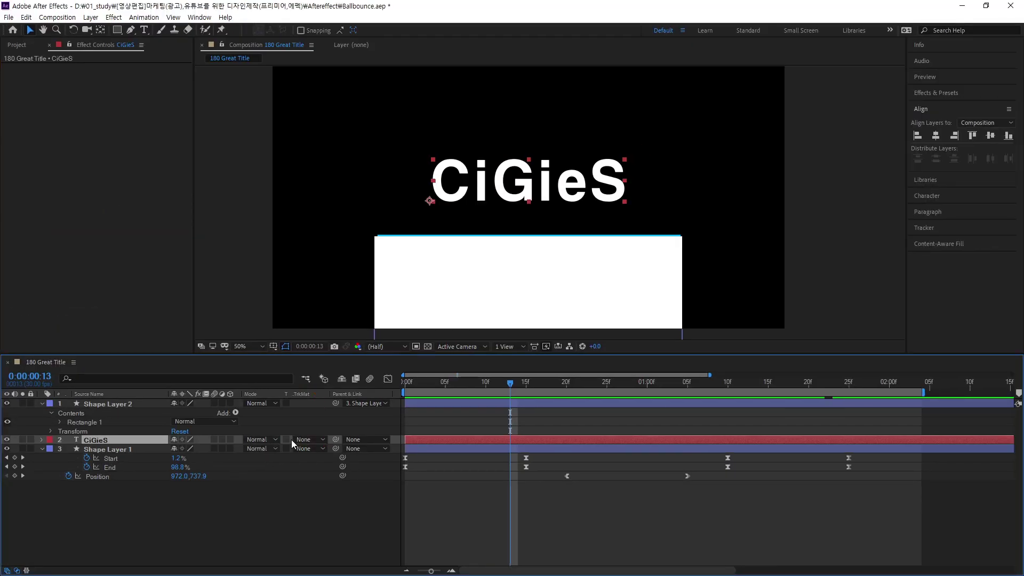
pyautogui.click(294, 441)
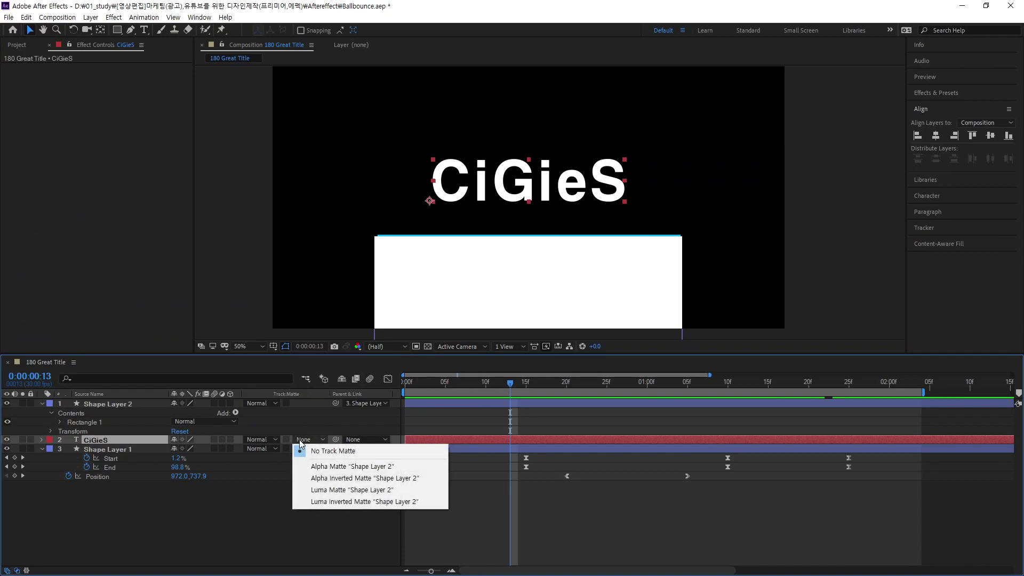
pyautogui.click(318, 462)
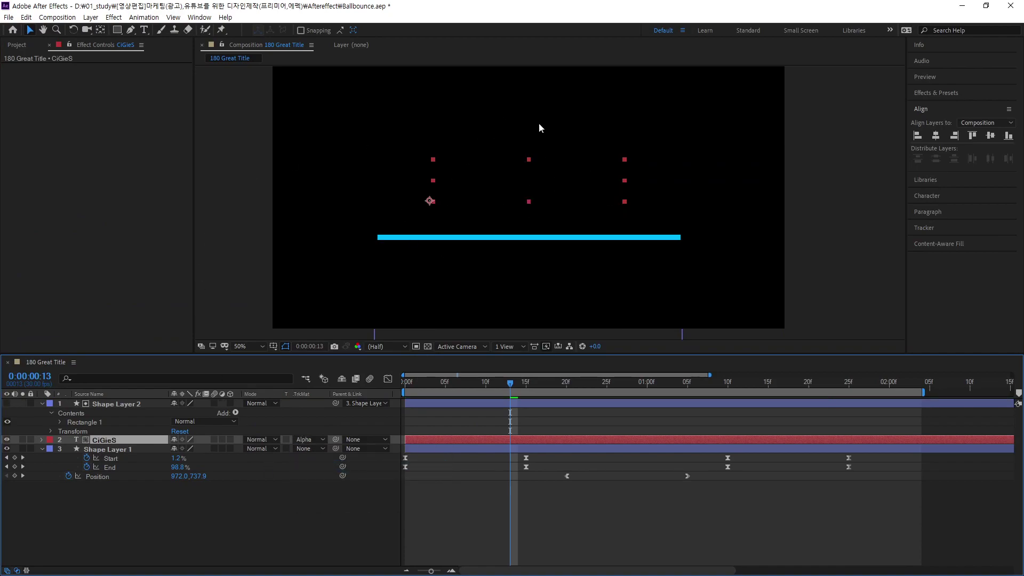
pyautogui.click(305, 509)
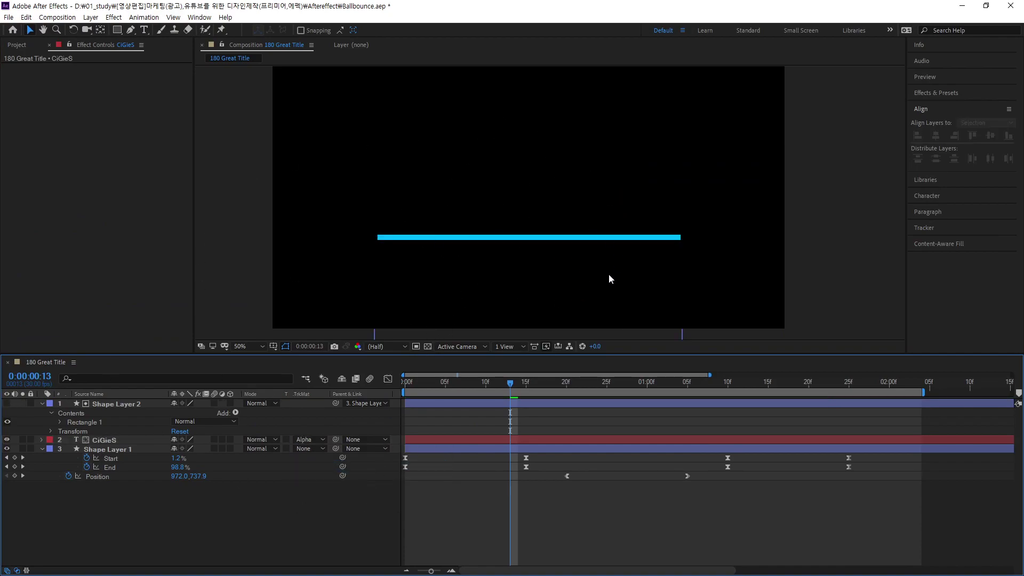
pyautogui.moveTo(511, 385); pyautogui.dragTo(396, 388)
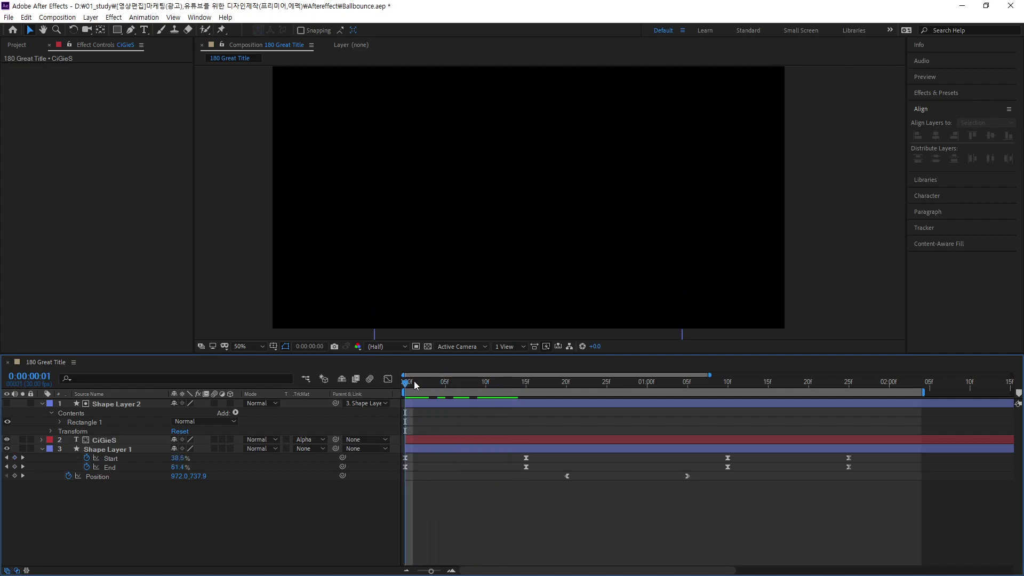
pyautogui.moveTo(416, 385); pyautogui.dragTo(582, 405)
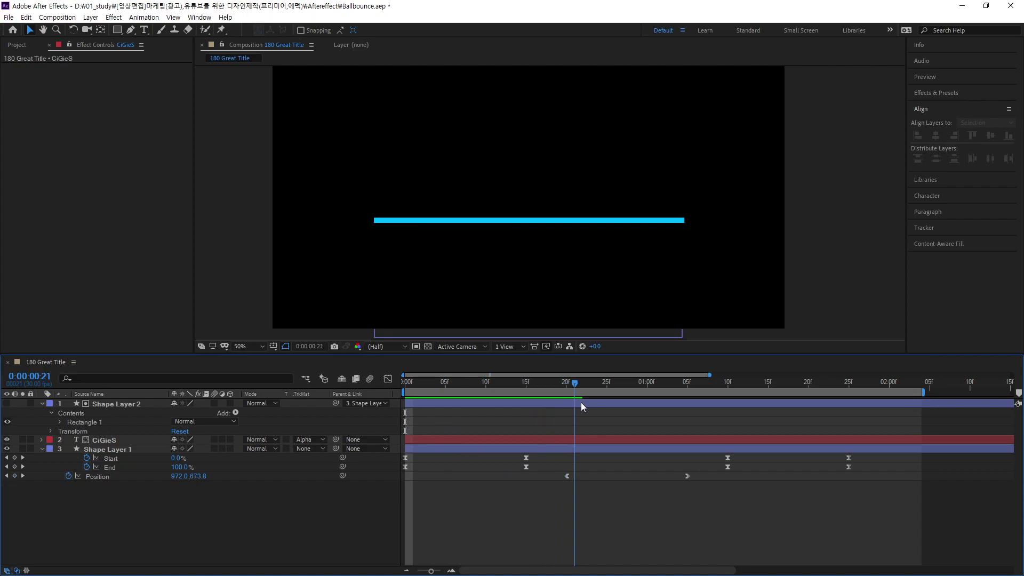
pyautogui.moveTo(581, 406)
pyautogui.mouseDown()
pyautogui.moveTo(729, 417)
pyautogui.moveTo(381, 405)
pyautogui.moveTo(620, 445)
pyautogui.moveTo(600, 447)
pyautogui.mouseUp()
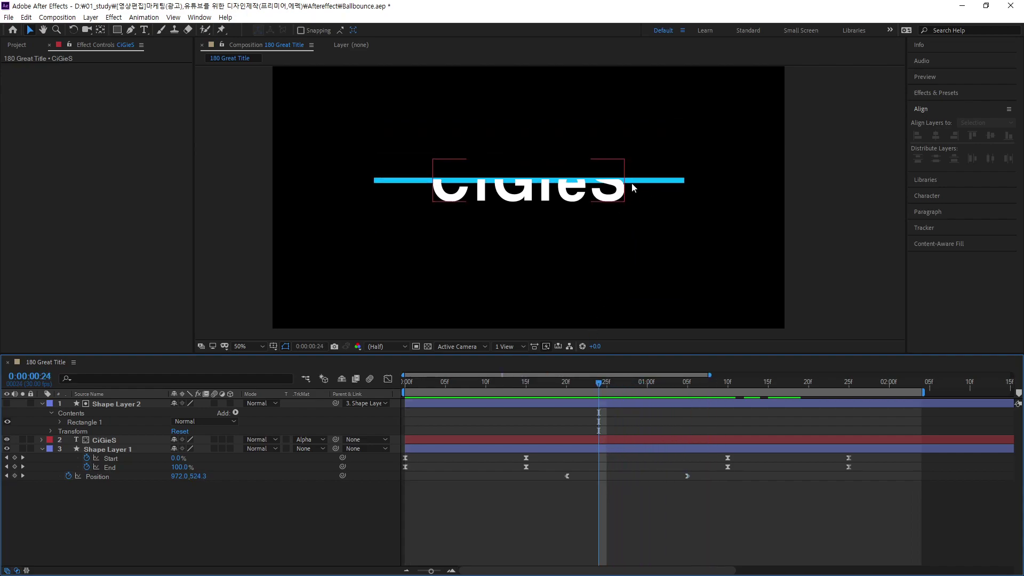
# Rename Shape Layer 1 to 'Line', drag it to the top of the stack, and preview.
pyautogui.click(107, 448)
pyautogui.press('Return')
pyautogui.write('Line')
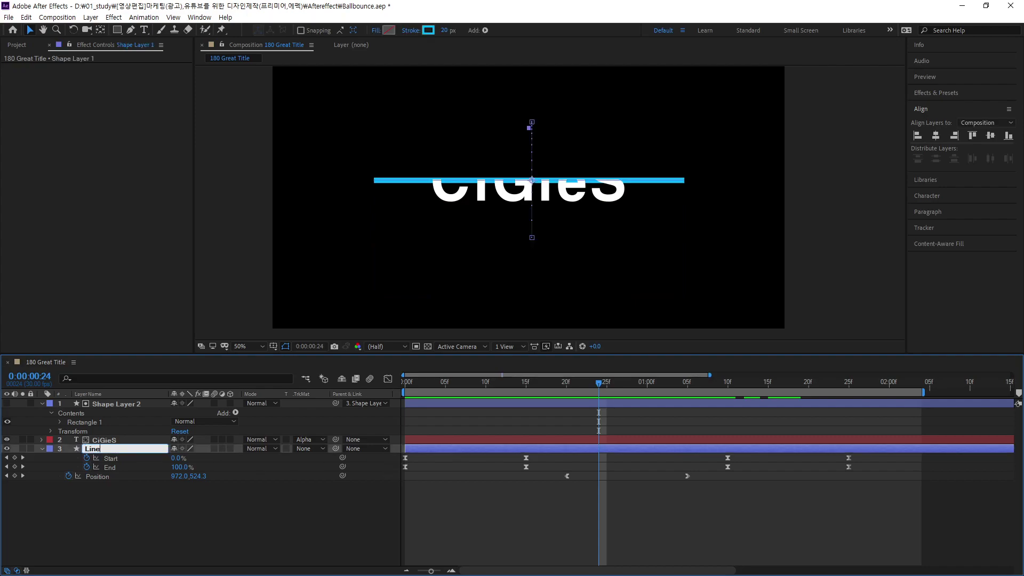
pyautogui.press('Return')
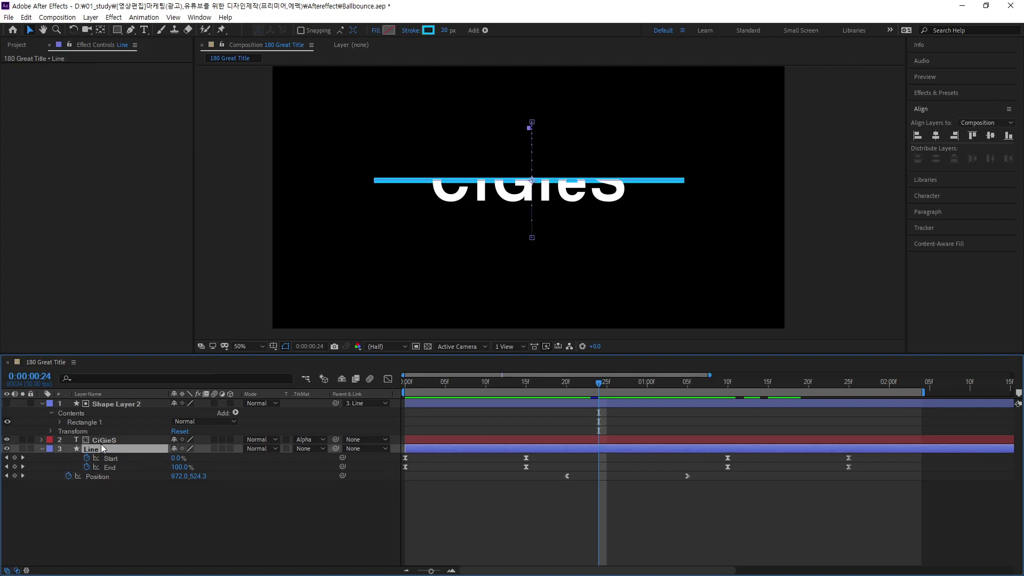
pyautogui.moveTo(95, 449); pyautogui.dragTo(112, 403)
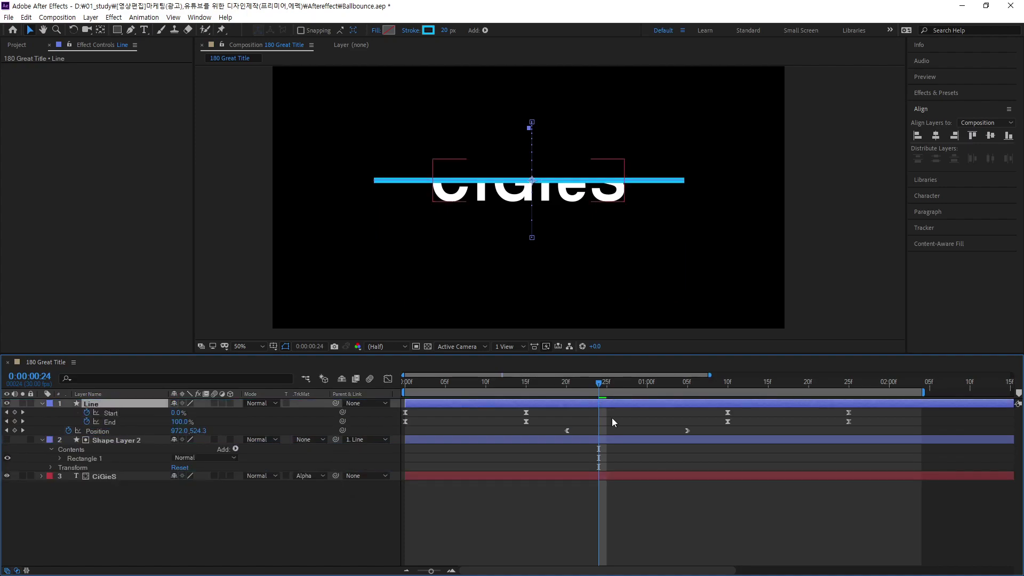
pyautogui.press('space')
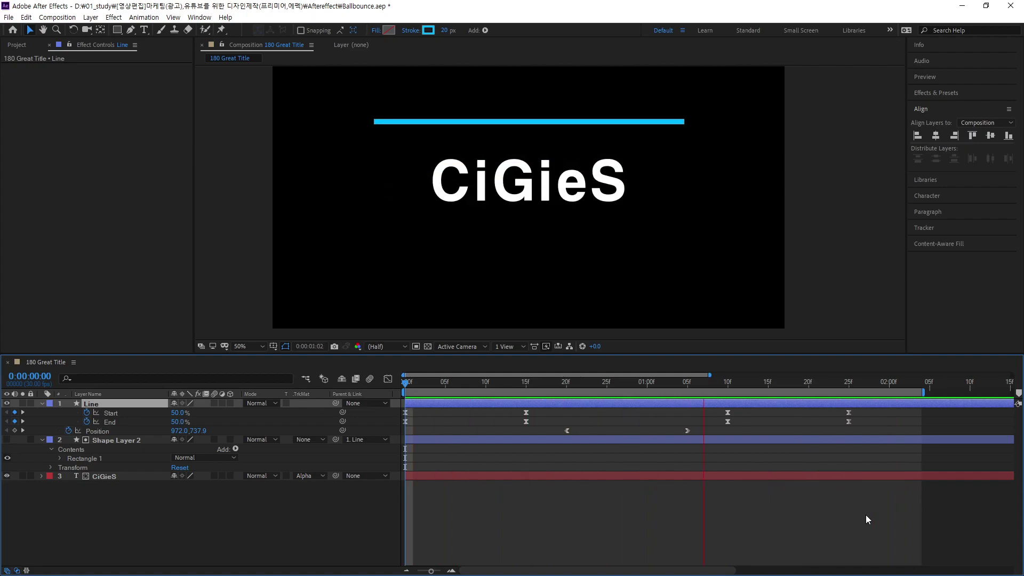
# Zoom the timeline out to five seconds and extend the work area to about four seconds.
pyautogui.press('space')
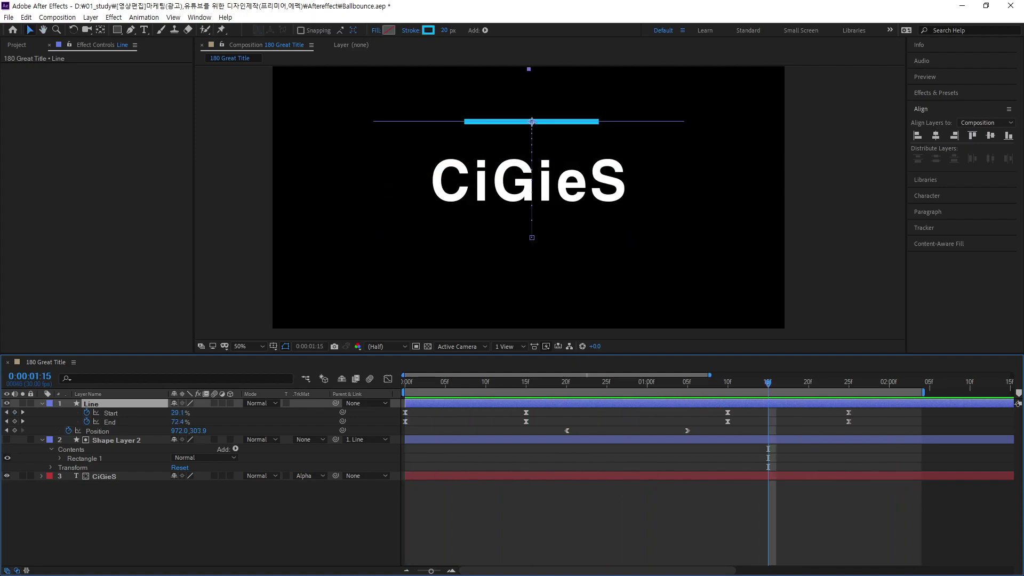
pyautogui.press('space')
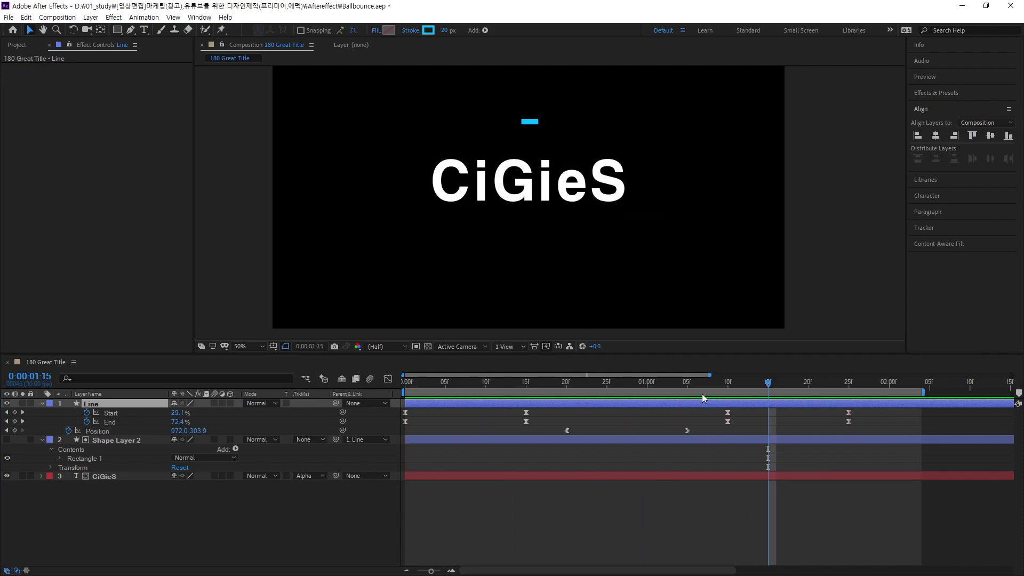
pyautogui.click(360, 417)
pyautogui.press('space')
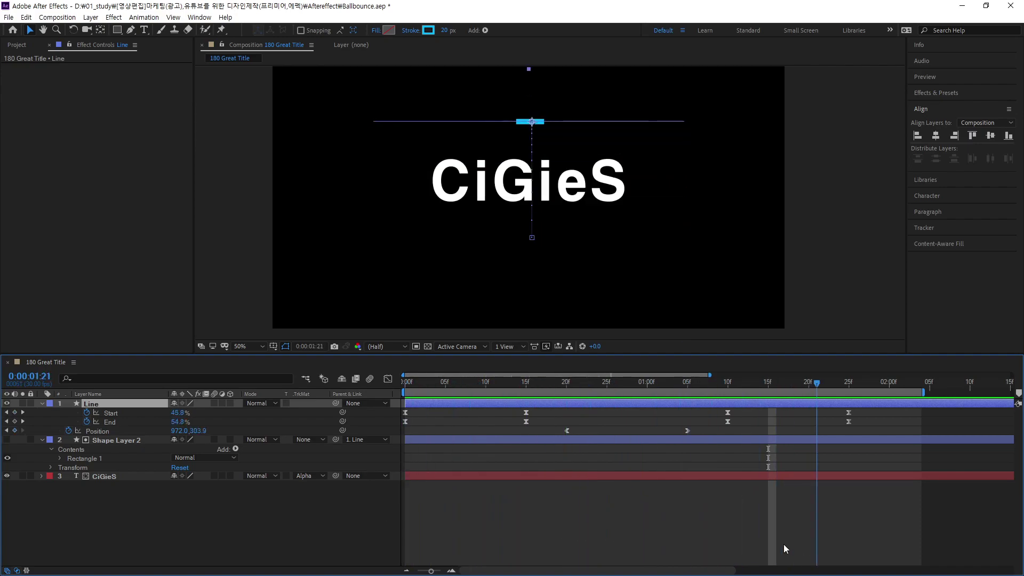
pyautogui.click(626, 543)
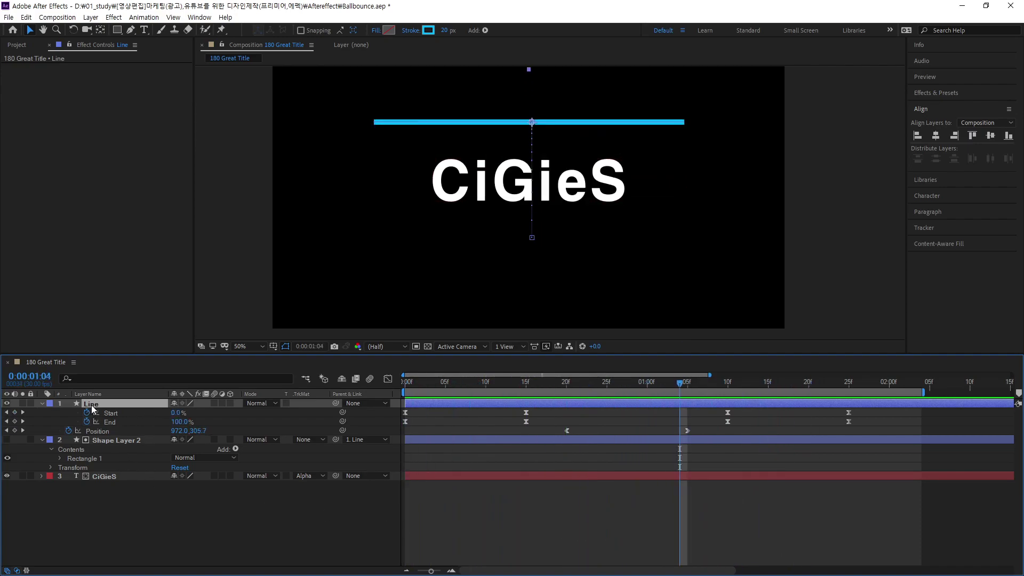
pyautogui.click(181, 523)
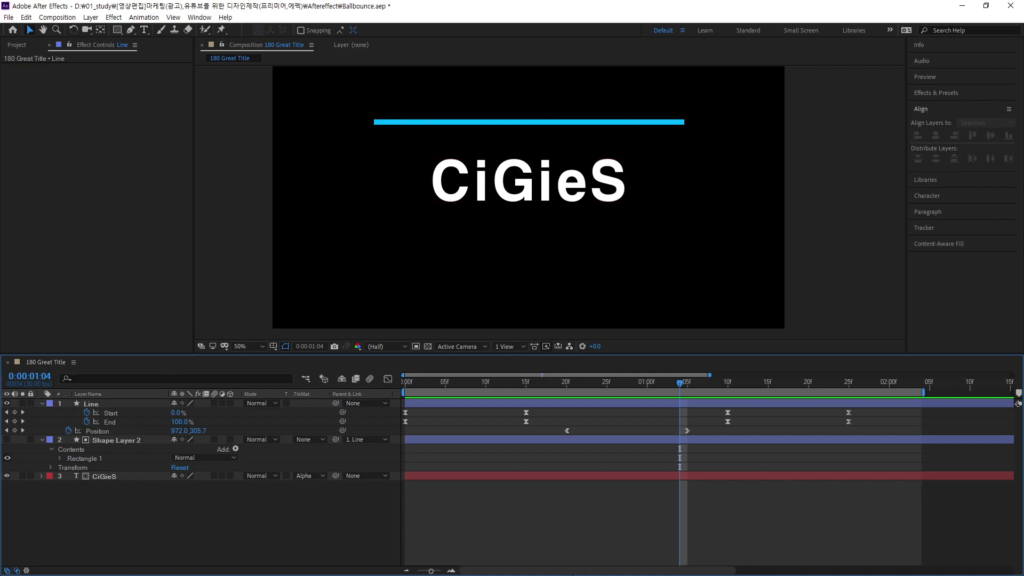
pyautogui.moveTo(434, 572); pyautogui.dragTo(419, 571)
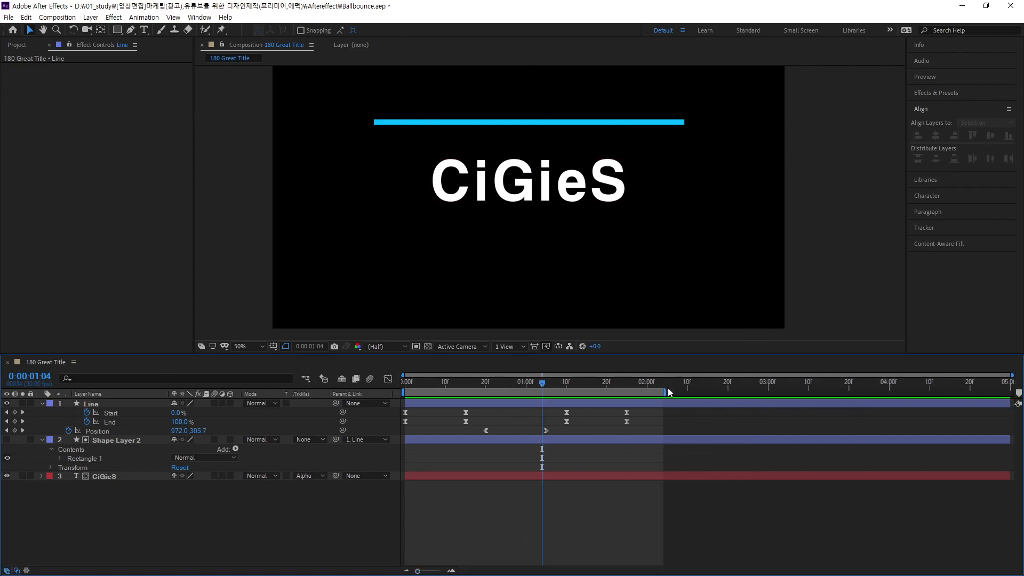
pyautogui.moveTo(666, 391); pyautogui.dragTo(902, 392)
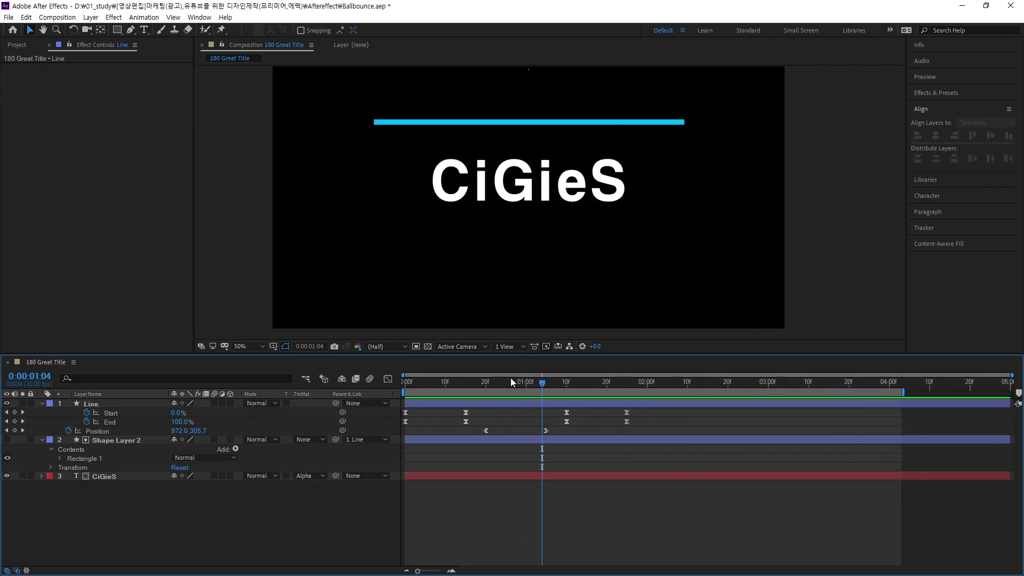
# Trim the Line layer's out point to 1:25 with Alt+].
pyautogui.moveTo(544, 379); pyautogui.dragTo(477, 420)
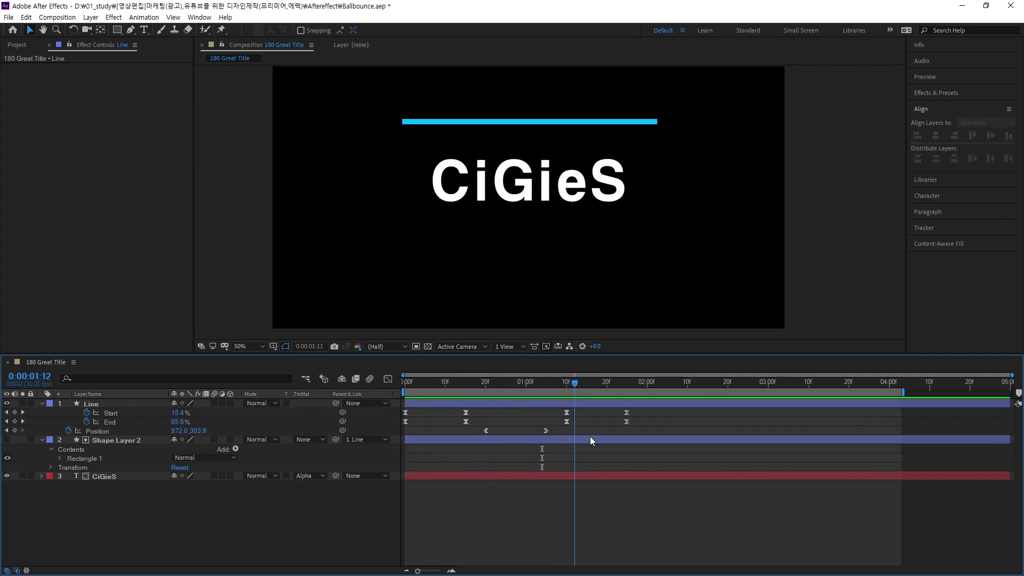
pyautogui.moveTo(477, 420); pyautogui.dragTo(629, 437)
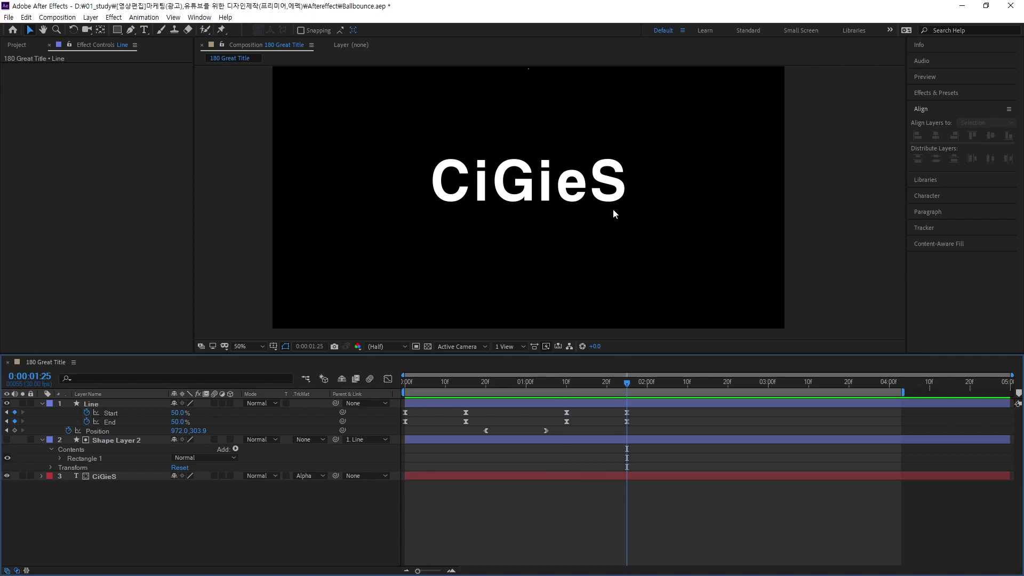
pyautogui.click(640, 405)
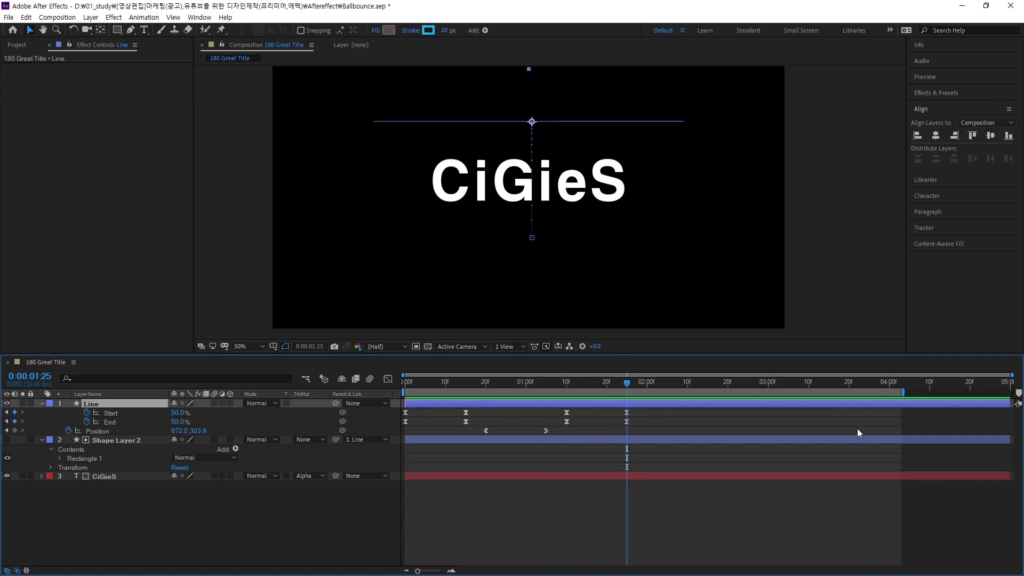
pyautogui.hotkey('alt', ']')
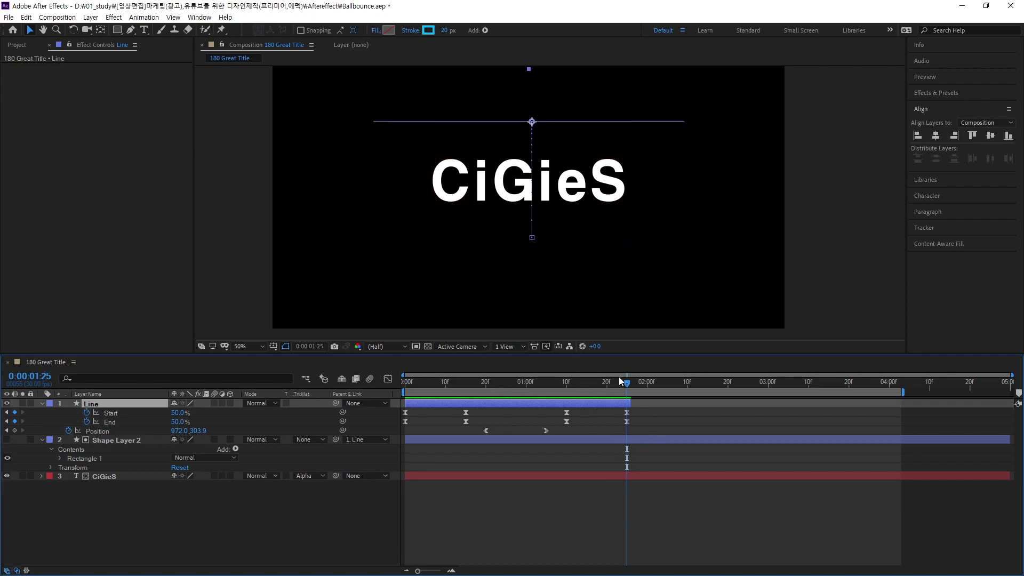
pyautogui.click(245, 488)
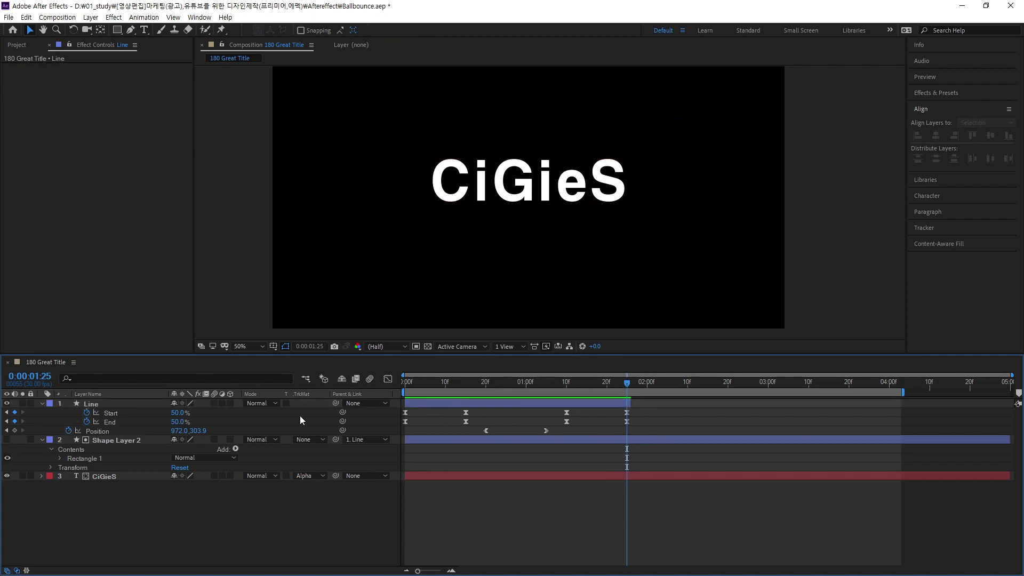
# Duplicate the Line layer with Ctrl+D and preview from the start.
pyautogui.click(98, 405)
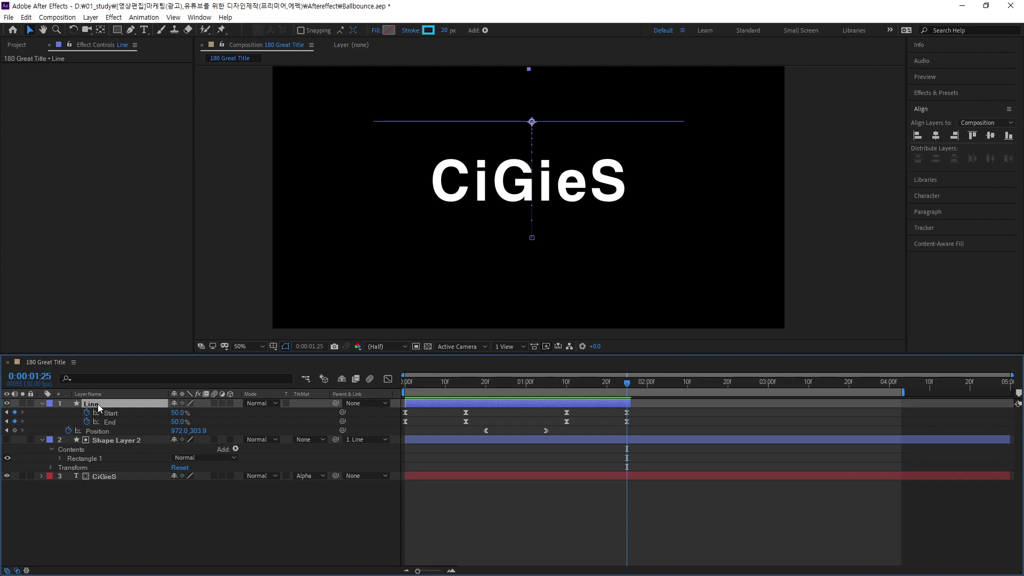
pyautogui.hotkey('ctrl', 'd')
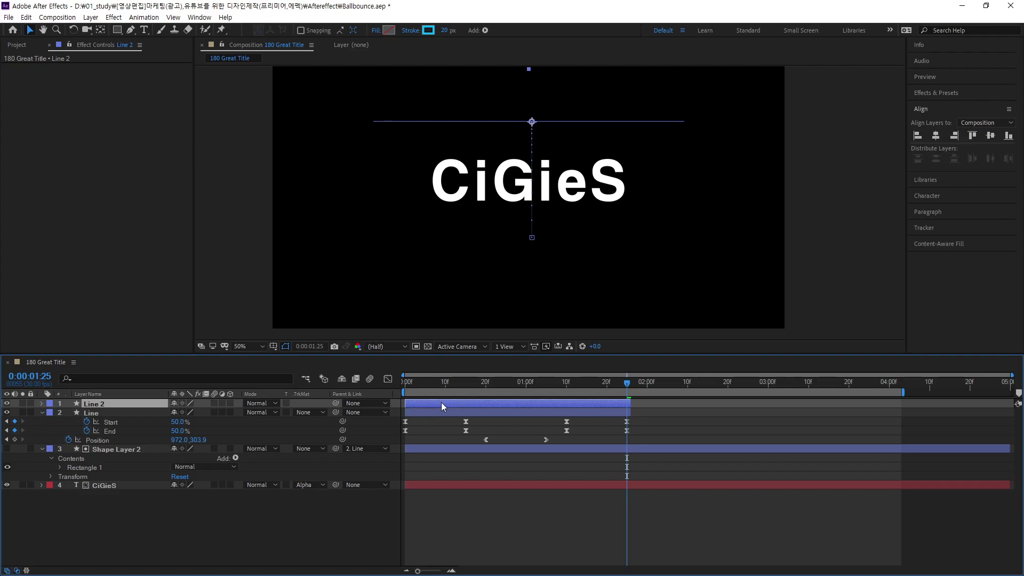
pyautogui.press('Home')
pyautogui.press('space')
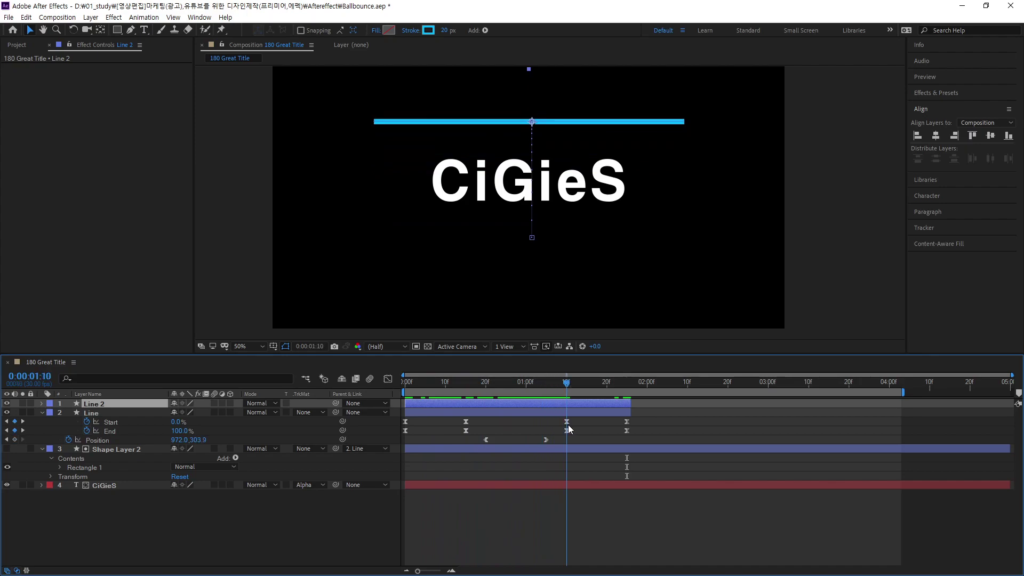
# Slide Line 2 to begin at 0:00:01:10 and preview both lines together.
pyautogui.moveTo(441, 405); pyautogui.dragTo(604, 408)
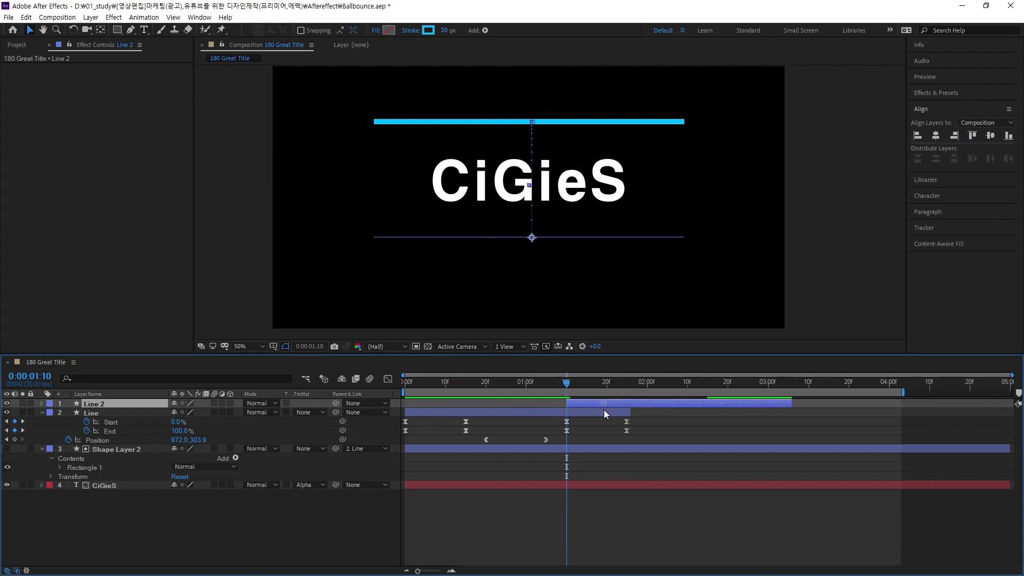
pyautogui.press('Home')
pyautogui.press('space')
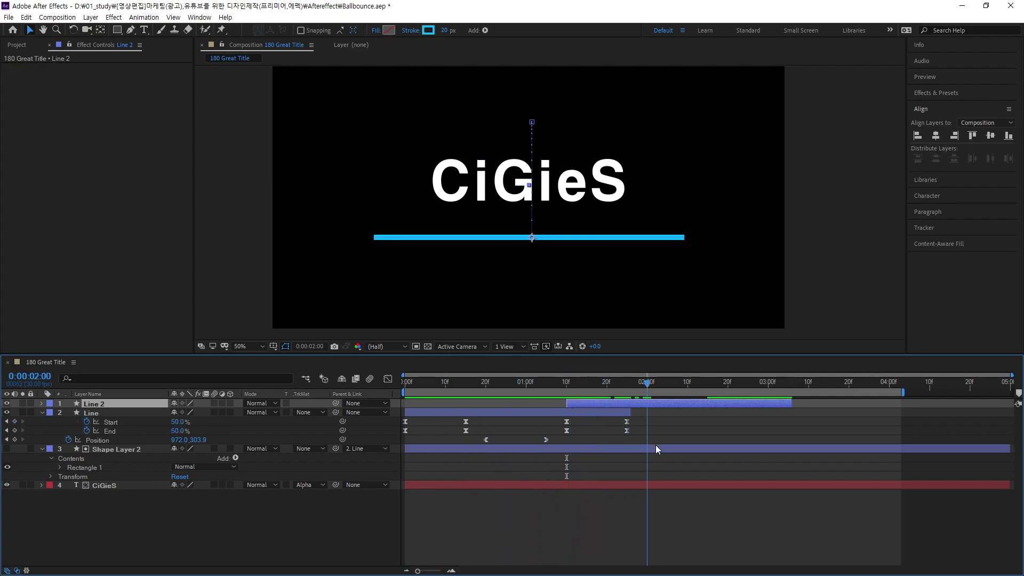
pyautogui.moveTo(802, 466)
pyautogui.mouseDown()
pyautogui.moveTo(485, 460)
pyautogui.moveTo(398, 471)
pyautogui.moveTo(595, 530)
pyautogui.mouseUp()
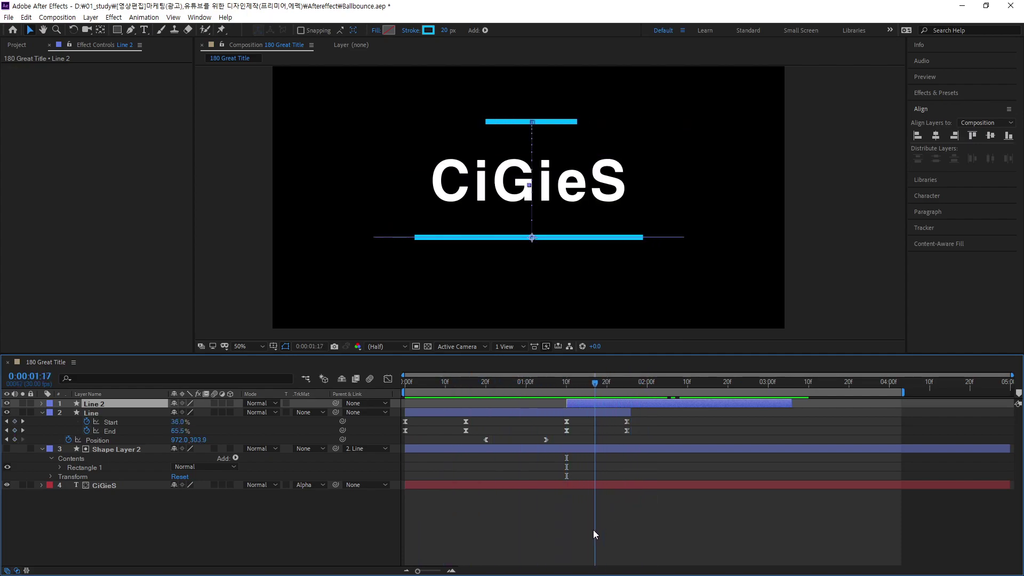
# Duplicate Shape Layer 2 as Shape Layer 3, collapse Shape Layer 2, and return to frame 0.
pyautogui.click(107, 451)
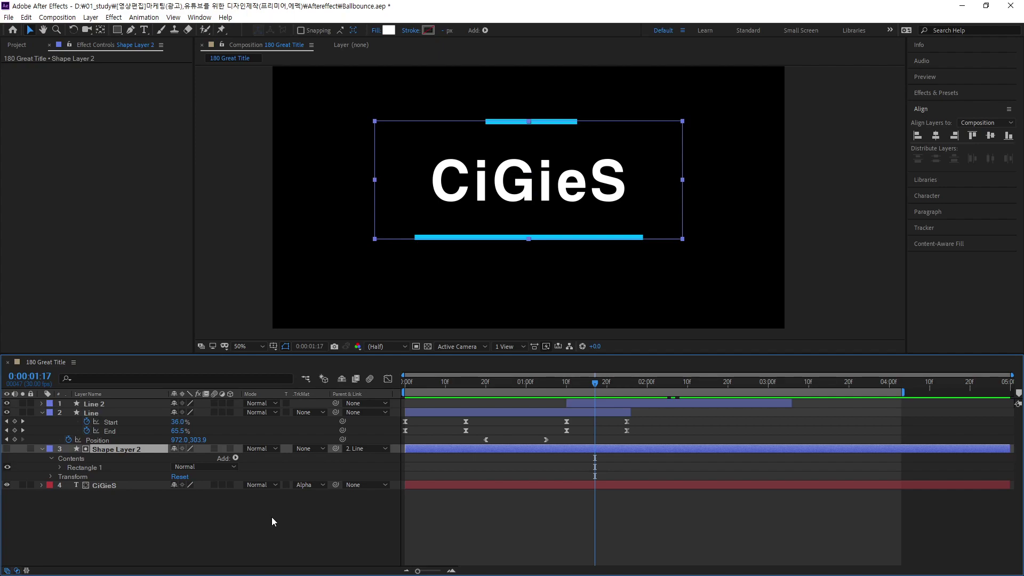
pyautogui.hotkey('ctrl', 'd')
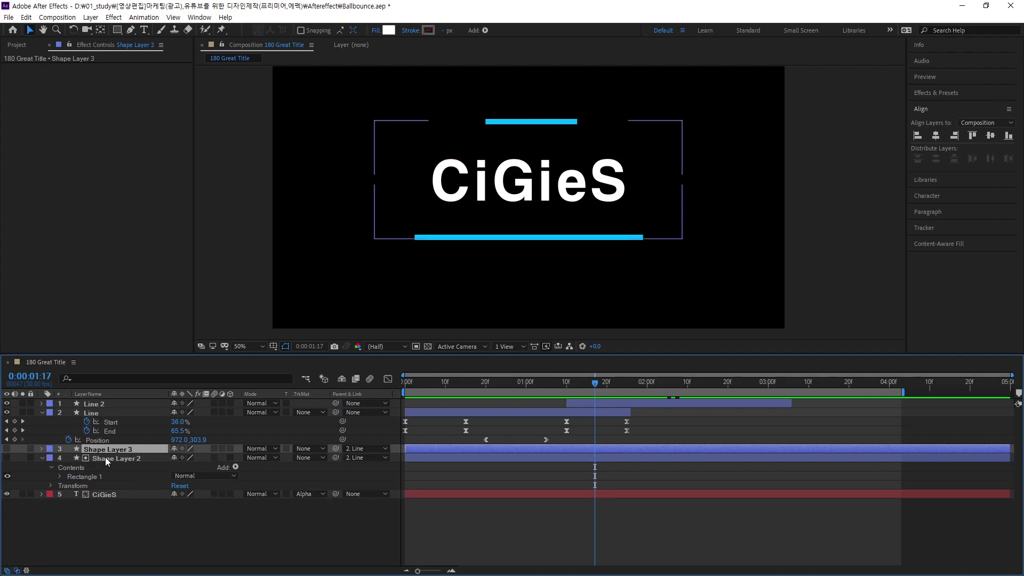
pyautogui.click(42, 458)
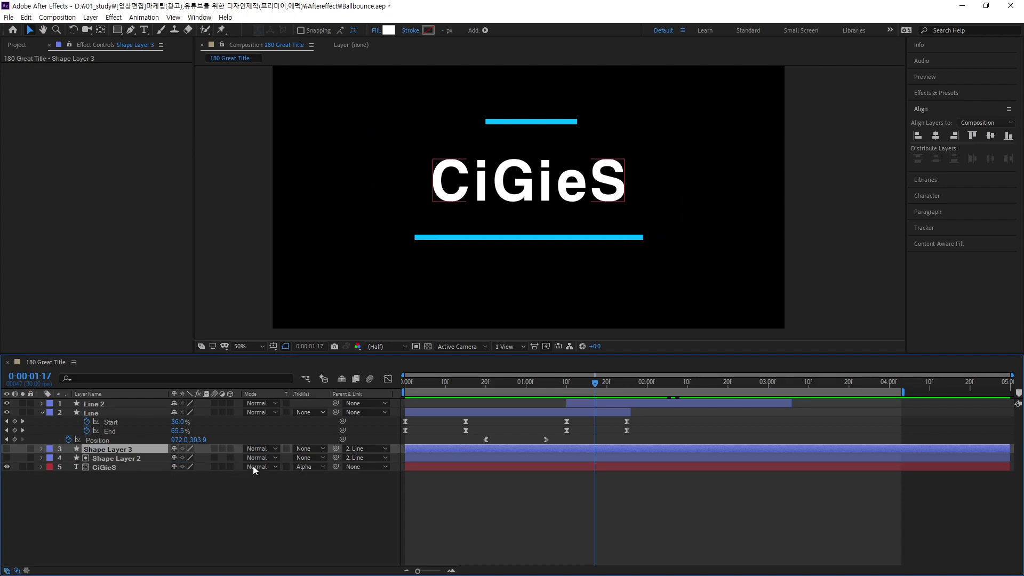
pyautogui.moveTo(597, 381)
pyautogui.mouseDown()
pyautogui.moveTo(343, 411)
pyautogui.moveTo(337, 440)
pyautogui.moveTo(565, 451)
pyautogui.moveTo(155, 462)
pyautogui.mouseUp()
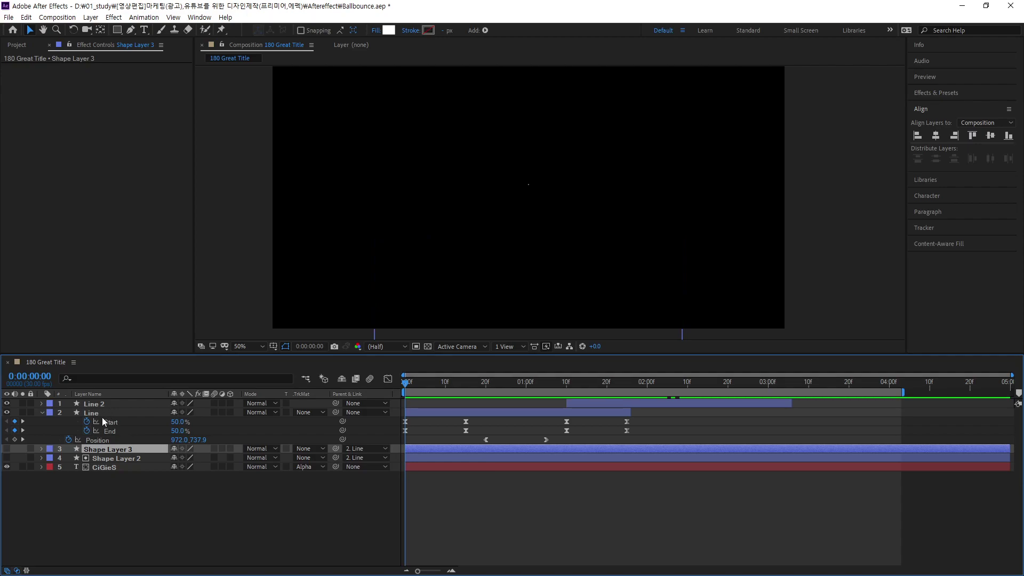
# Set Shape Layer 3's parent to 1. Line 2.
pyautogui.click(372, 450)
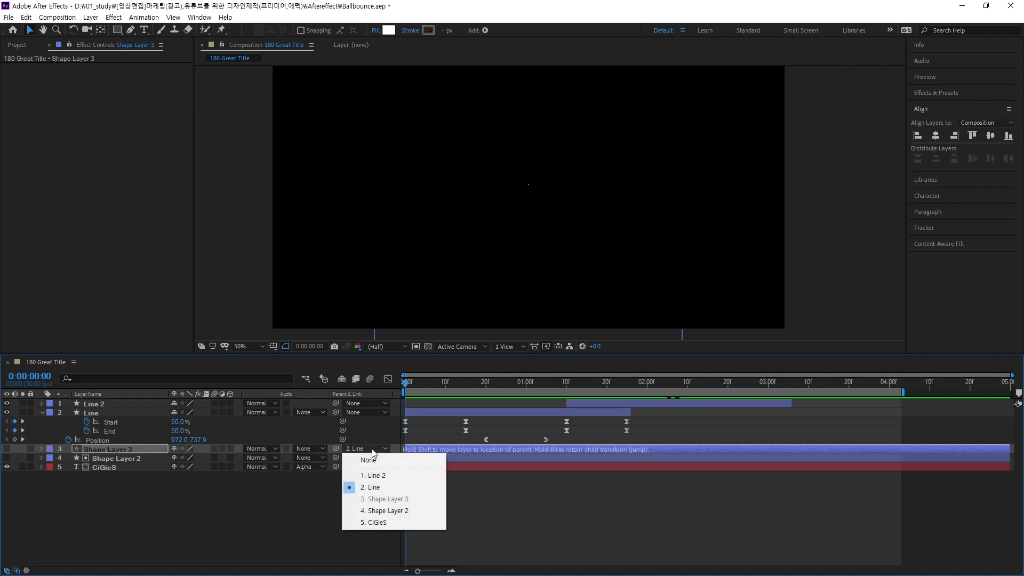
pyautogui.click(401, 476)
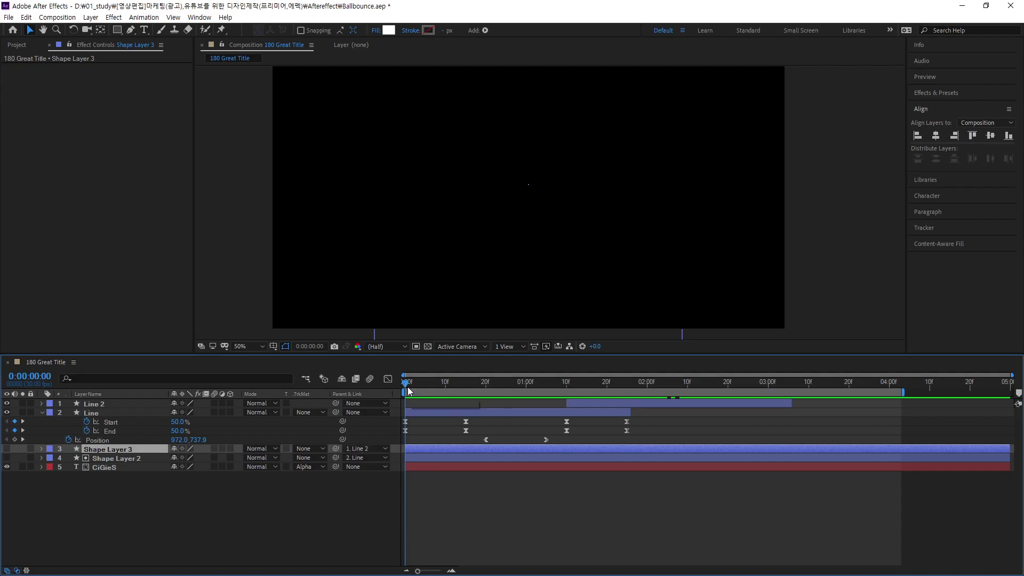
pyautogui.moveTo(407, 386); pyautogui.dragTo(511, 401)
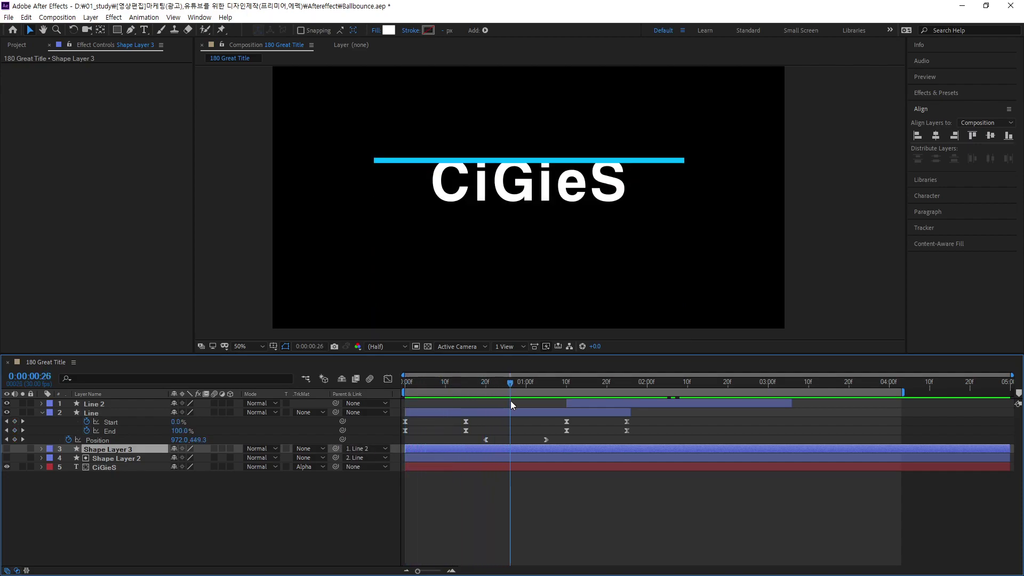
# Turn on Shape Layer 3's visibility and scrub through the line and text animation.
pyautogui.click(7, 449)
pyautogui.moveTo(511, 383); pyautogui.dragTo(334, 411)
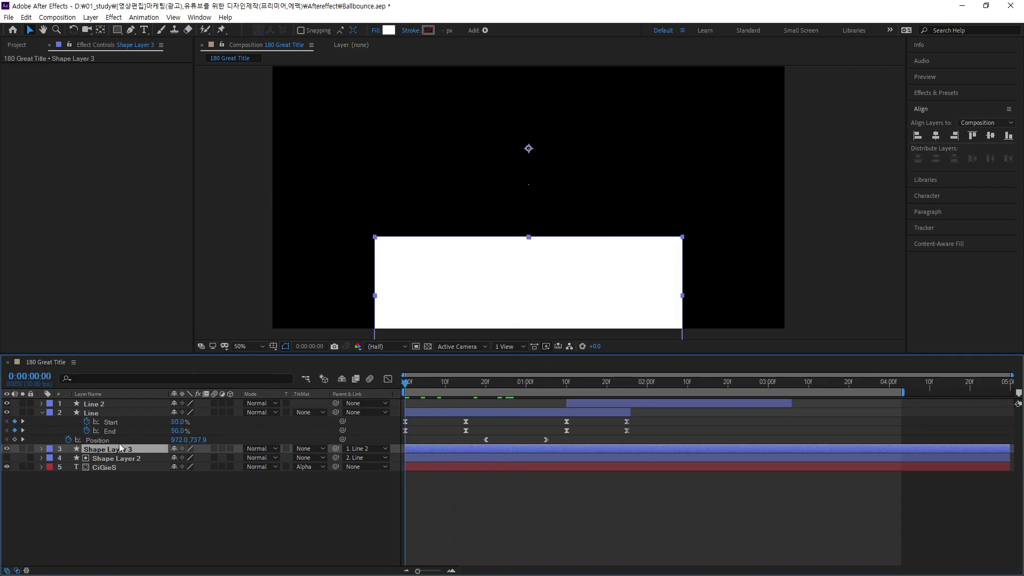
pyautogui.moveTo(404, 385); pyautogui.dragTo(792, 443)
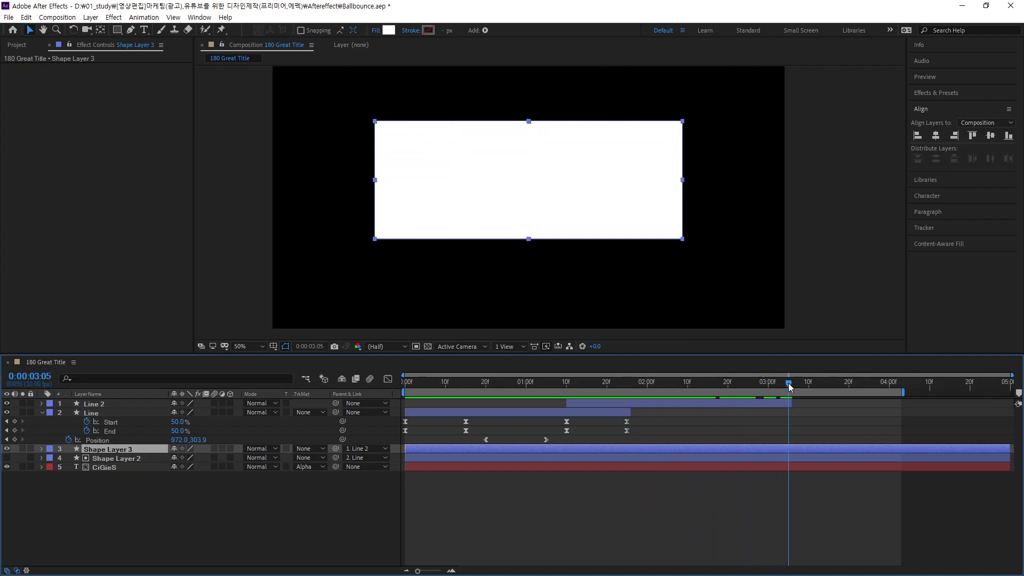
pyautogui.moveTo(788, 383)
pyautogui.mouseDown()
pyautogui.moveTo(257, 392)
pyautogui.moveTo(278, 412)
pyautogui.mouseUp()
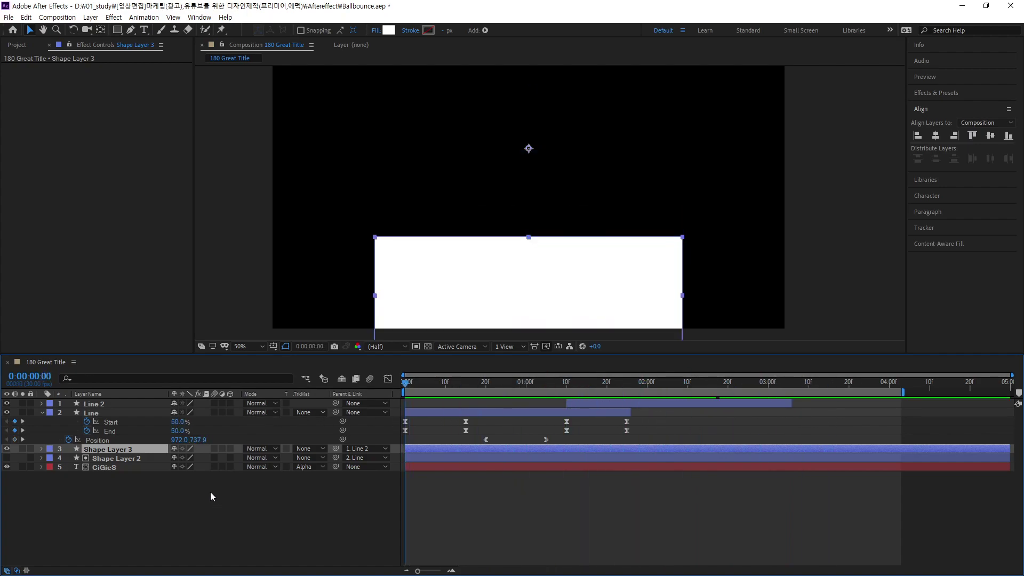
pyautogui.click(90, 502)
# Duplicate the CiGieS text layer and move the copy above Shape Layer 2.
pyautogui.click(104, 467)
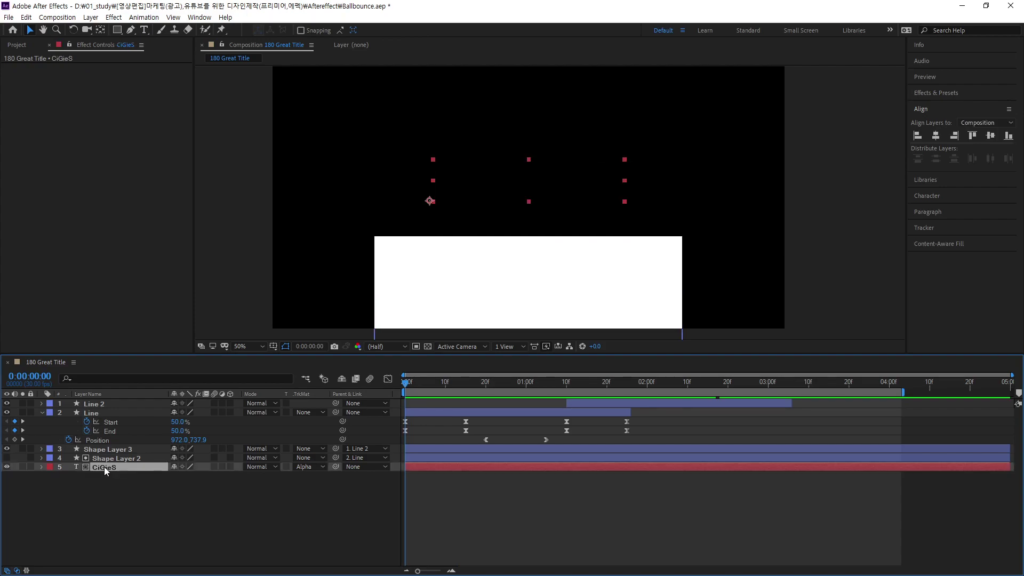
pyautogui.moveTo(405, 382); pyautogui.dragTo(558, 384)
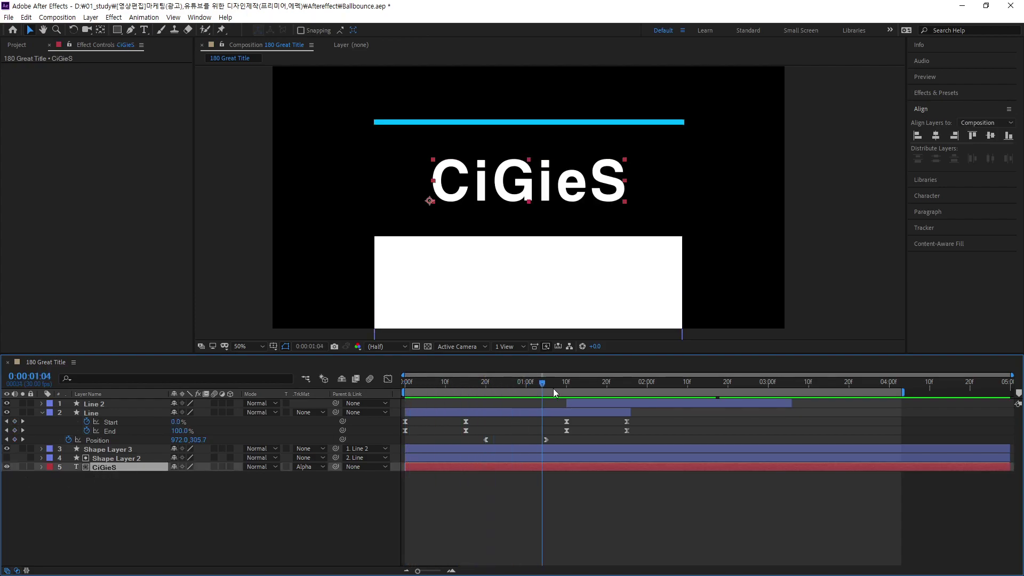
pyautogui.click(116, 476)
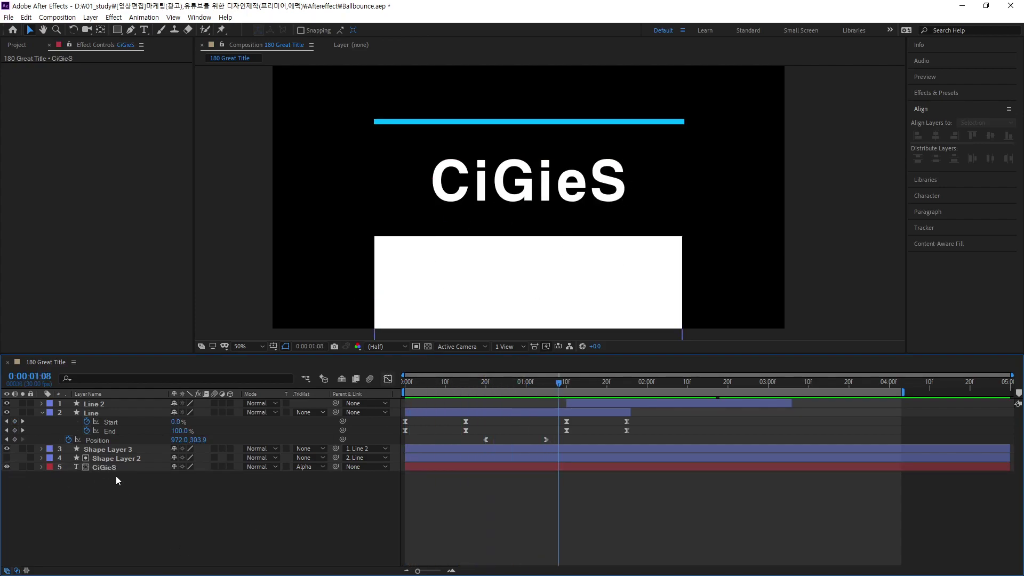
pyautogui.click(108, 468)
pyautogui.hotkey('ctrl', 'd')
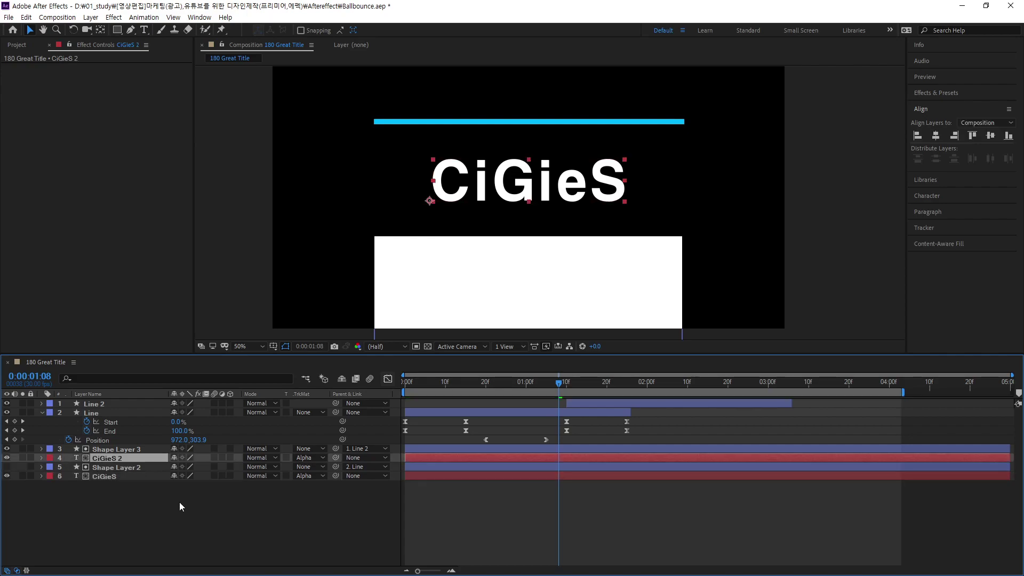
pyautogui.hotkey('ctrl', ']')
# Retype the CiGieS 2 copy to read 'Motion'.
pyautogui.click(139, 513)
pyautogui.click(108, 457)
pyautogui.doubleClick(74, 456)
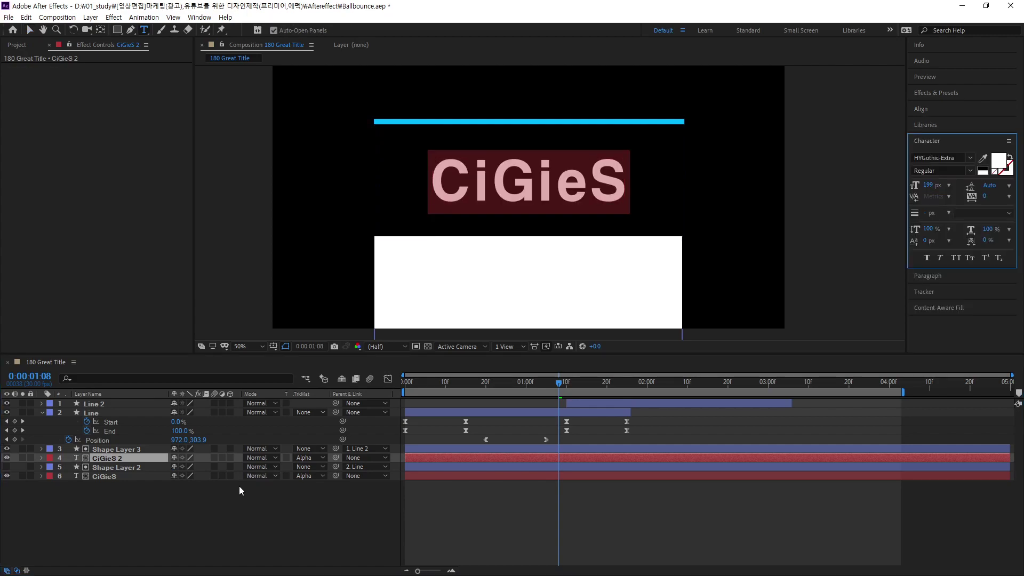
pyautogui.write('Mot')
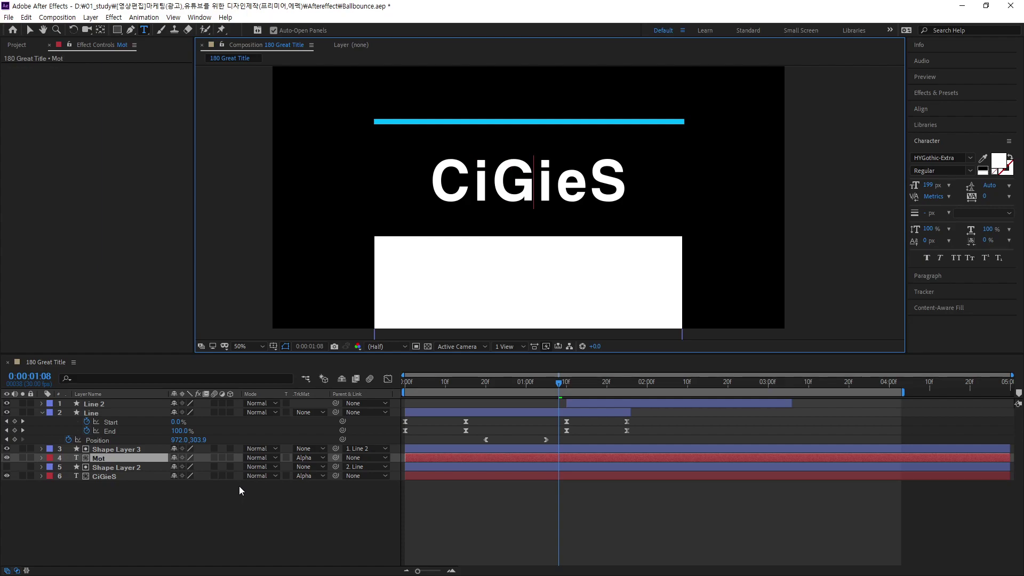
pyautogui.write('ion')
# Set the Motion layer's TrkMat to None and replay the animation from the start.
pyautogui.click(318, 460)
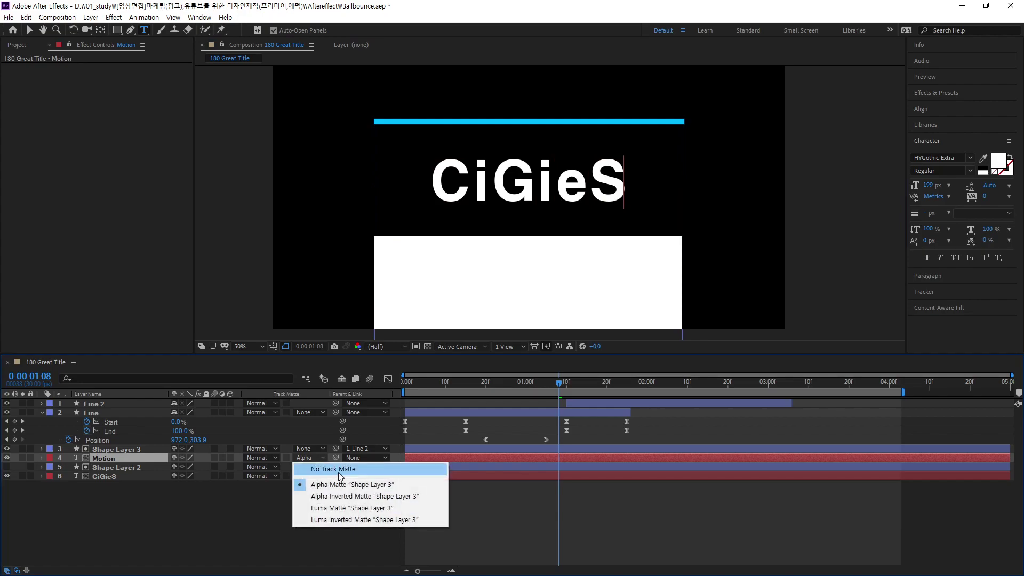
pyautogui.click(339, 472)
pyautogui.click(232, 523)
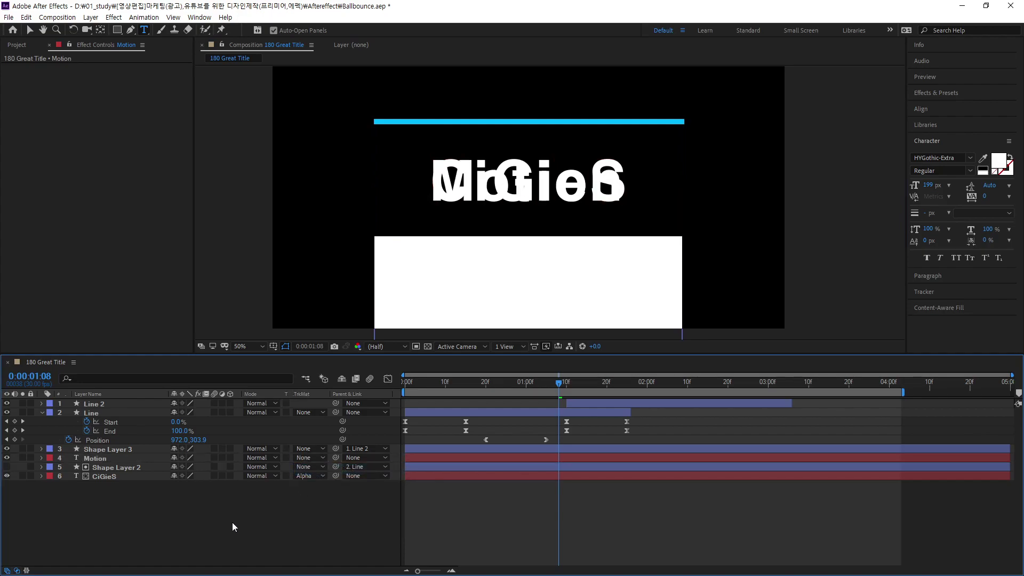
pyautogui.click(100, 458)
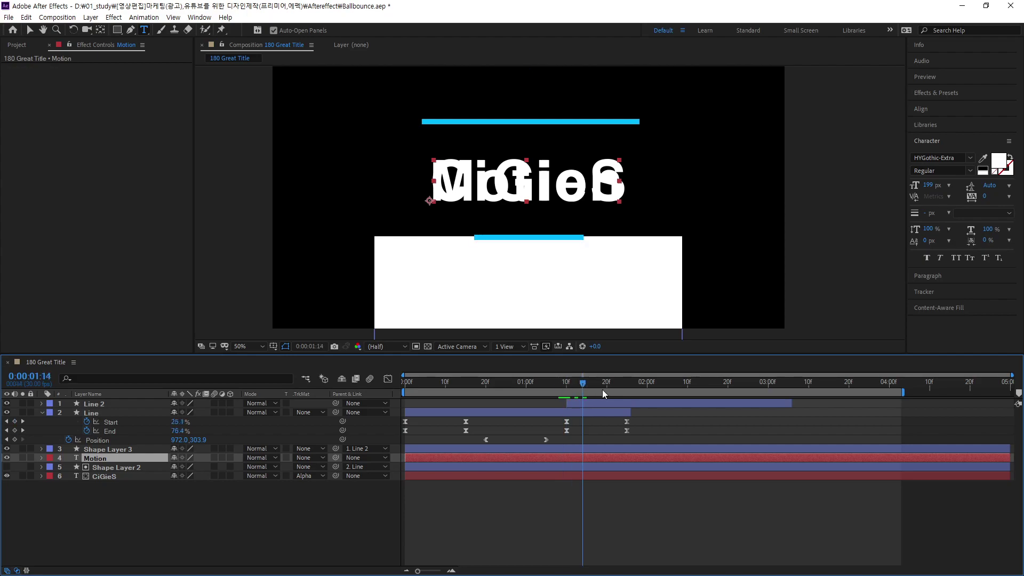
pyautogui.press('space')
pyautogui.press('Home')
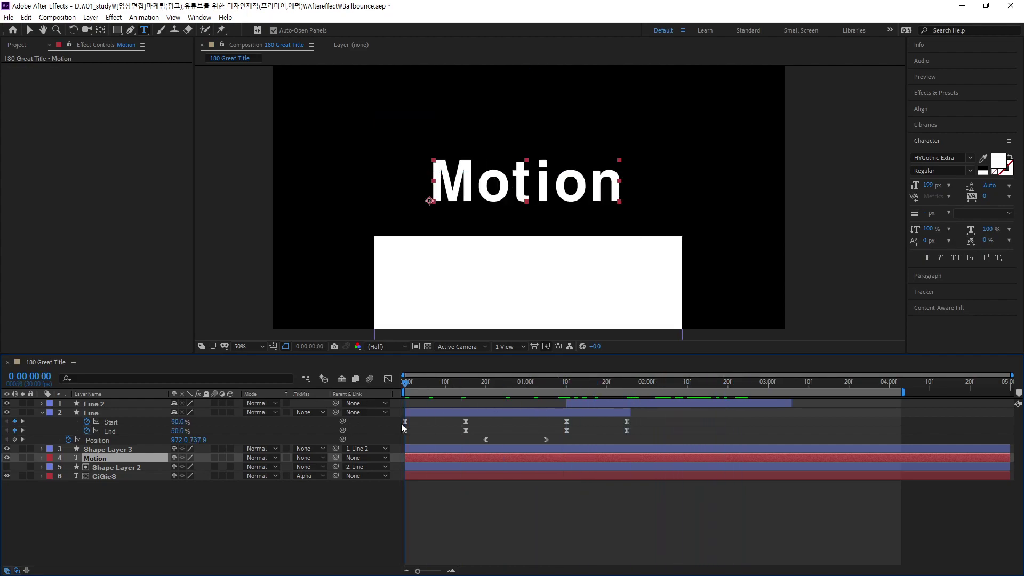
pyautogui.press('space')
pyautogui.press('space')
# Centre the Motion text horizontally in the composition.
pyautogui.click(40, 533)
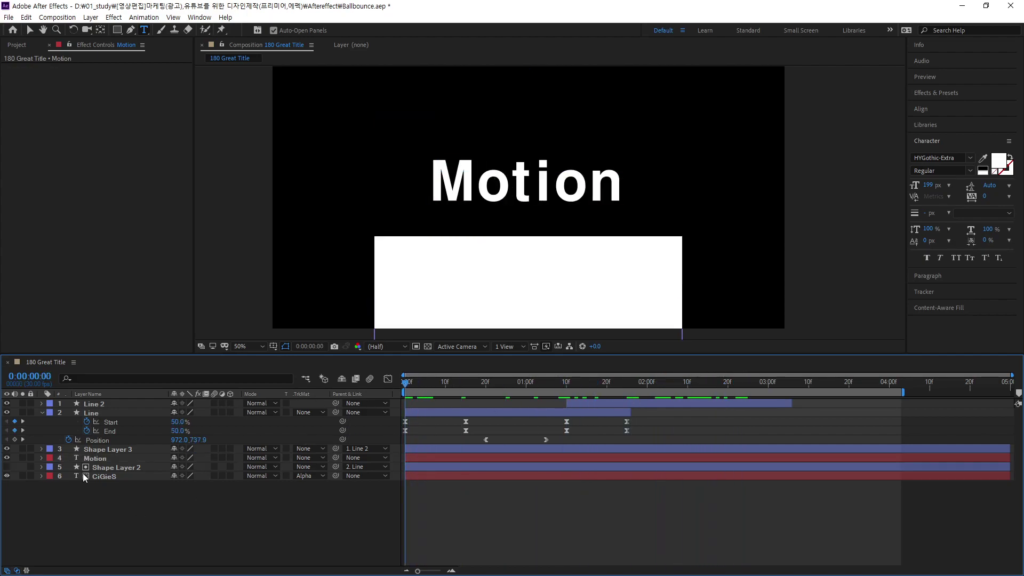
pyautogui.click(90, 458)
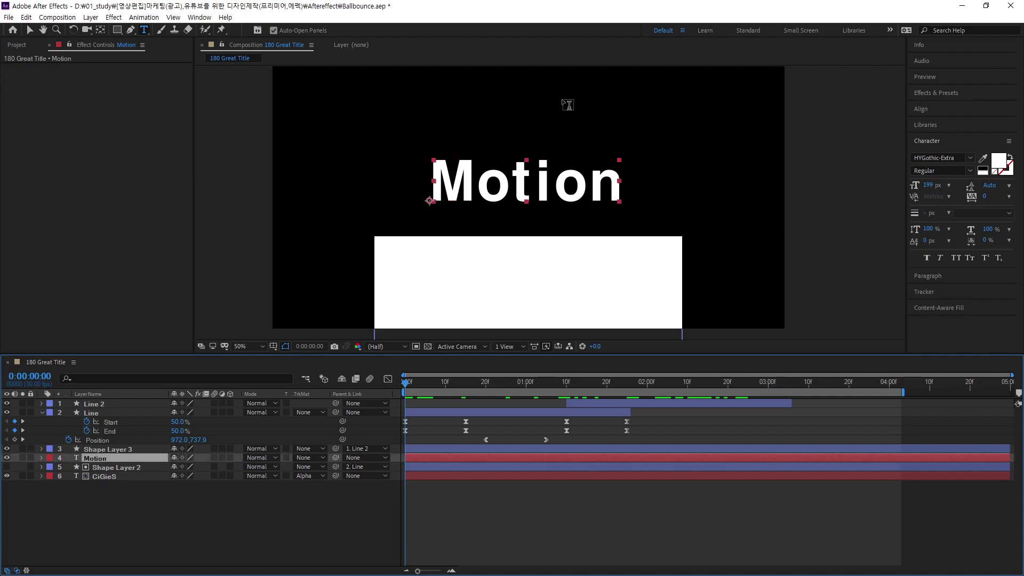
pyautogui.click(27, 30)
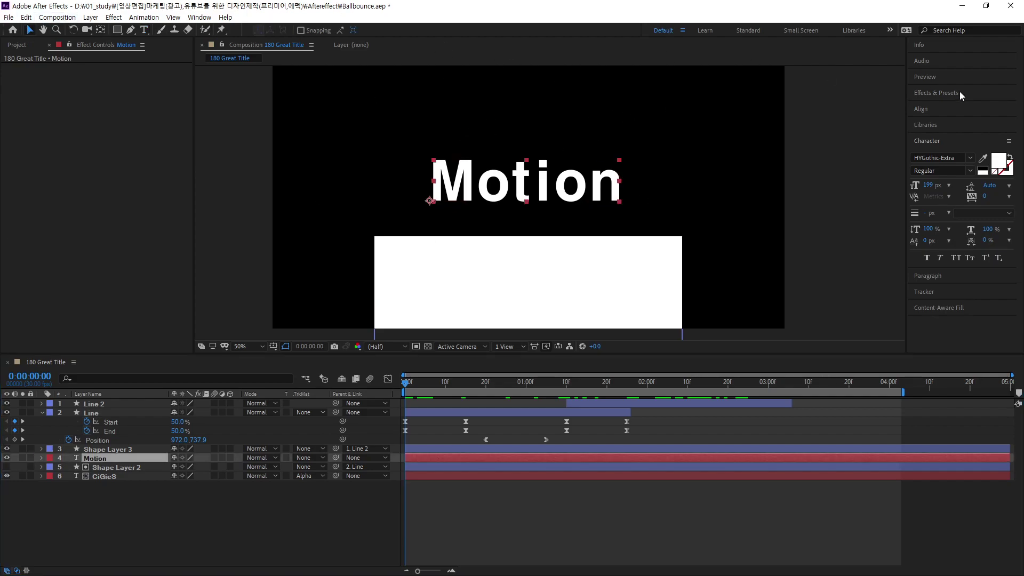
pyautogui.click(926, 110)
pyautogui.click(937, 136)
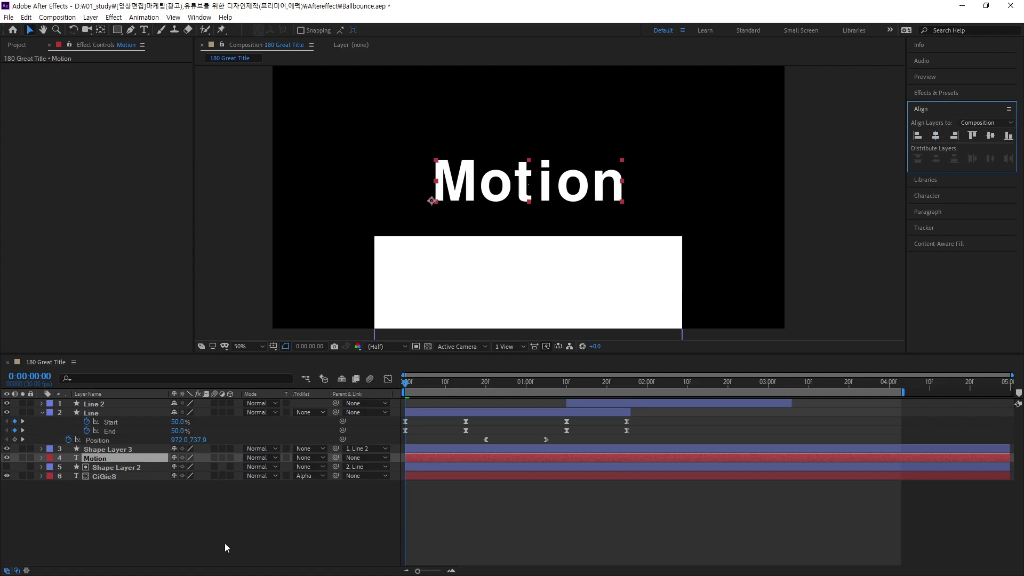
pyautogui.click(162, 527)
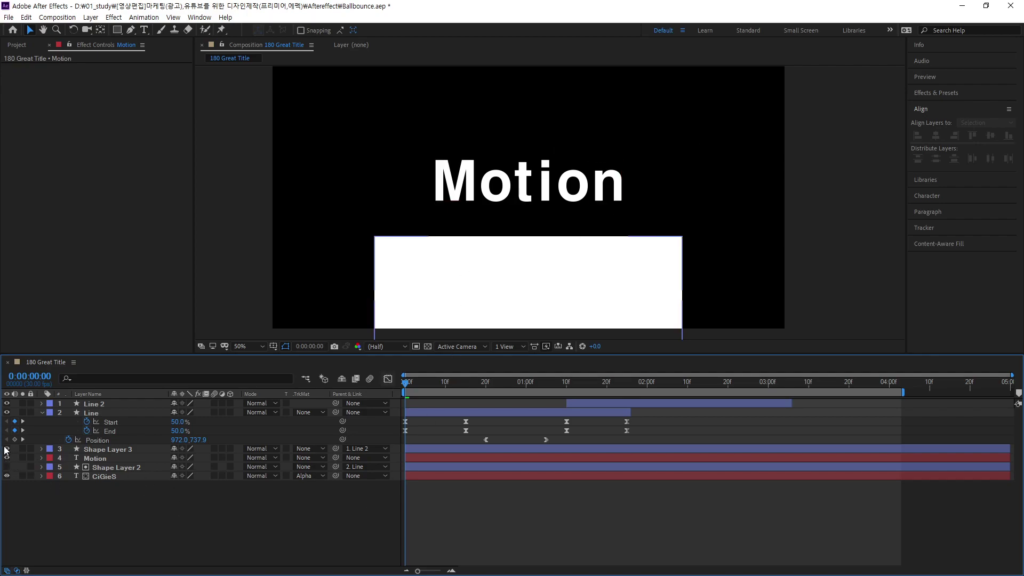
pyautogui.click(102, 450)
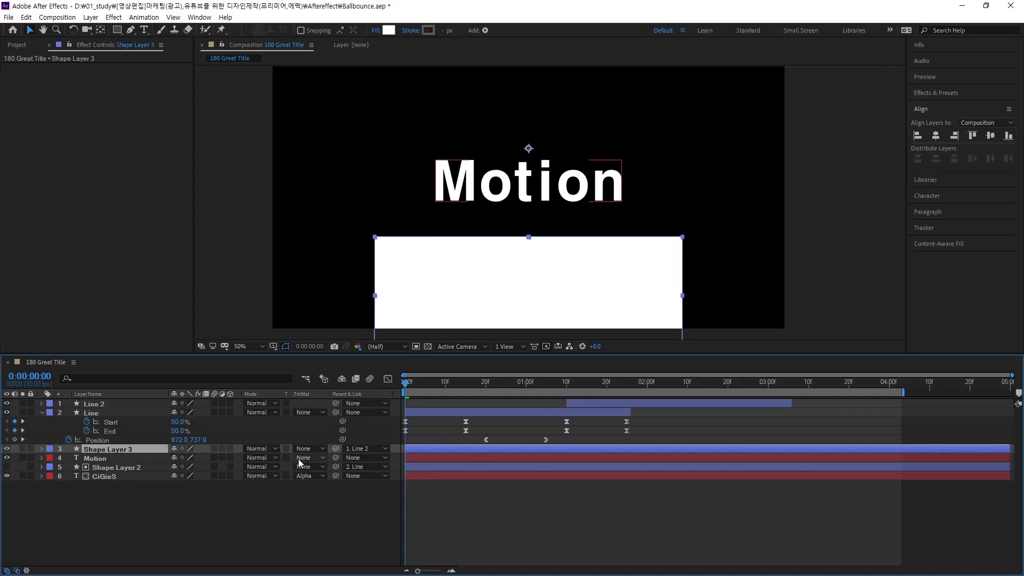
# Set the Motion layer's TrkMat to Alpha Matte 'Shape Layer 3' and scrub to check the reveal.
pyautogui.click(299, 458)
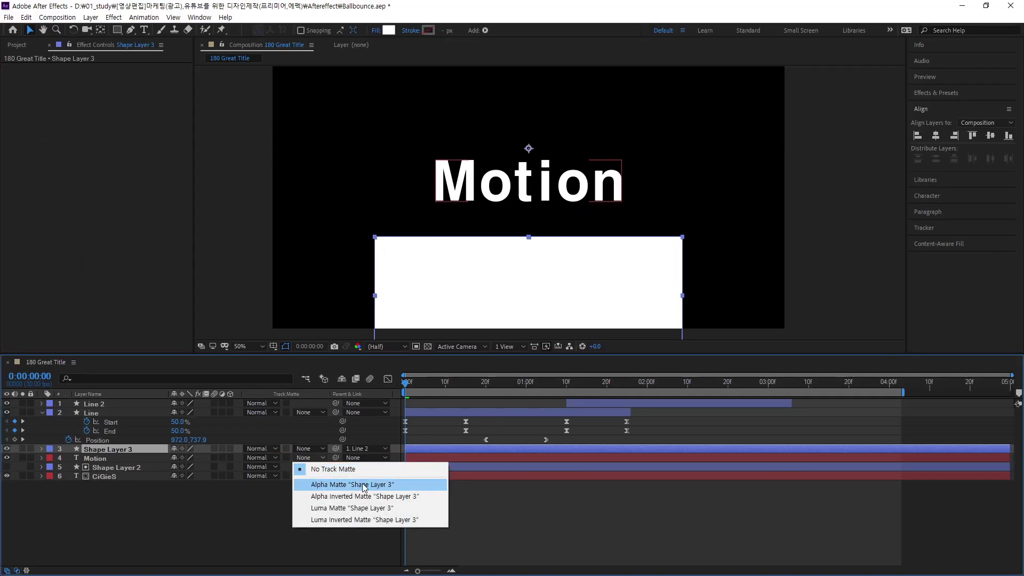
pyautogui.click(344, 485)
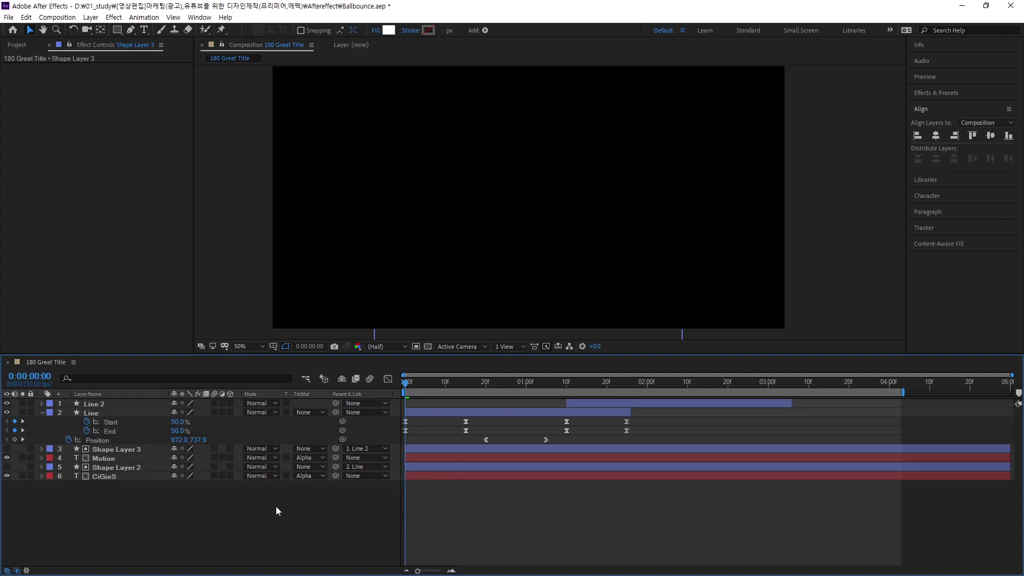
pyautogui.moveTo(404, 383)
pyautogui.mouseDown()
pyautogui.moveTo(768, 426)
pyautogui.moveTo(562, 437)
pyautogui.mouseUp()
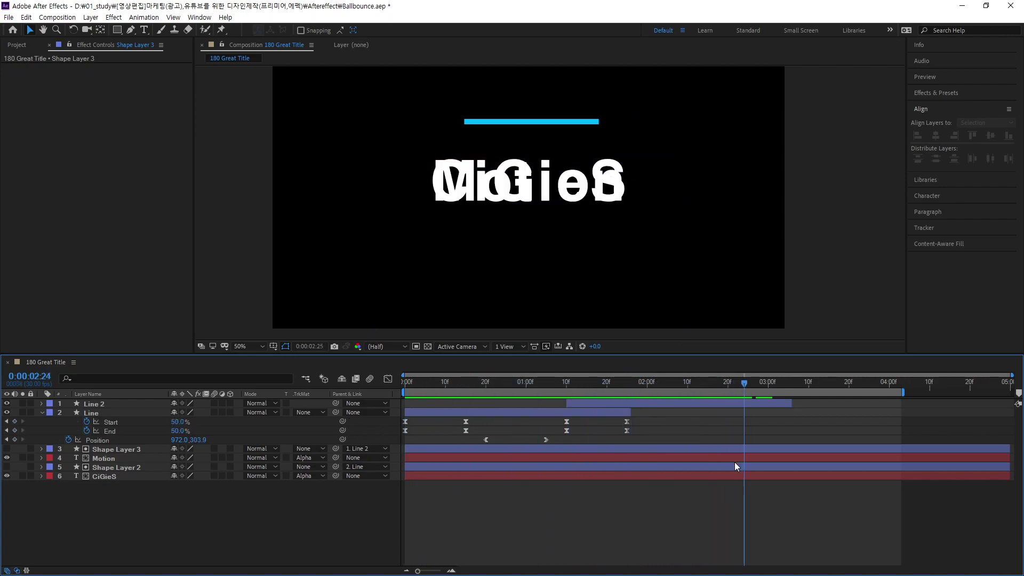
pyautogui.moveTo(561, 433)
pyautogui.mouseDown()
pyautogui.moveTo(476, 439)
pyautogui.moveTo(713, 468)
pyautogui.moveTo(530, 488)
pyautogui.moveTo(663, 513)
pyautogui.moveTo(543, 516)
pyautogui.moveTo(664, 530)
pyautogui.moveTo(590, 550)
pyautogui.moveTo(649, 563)
pyautogui.mouseUp()
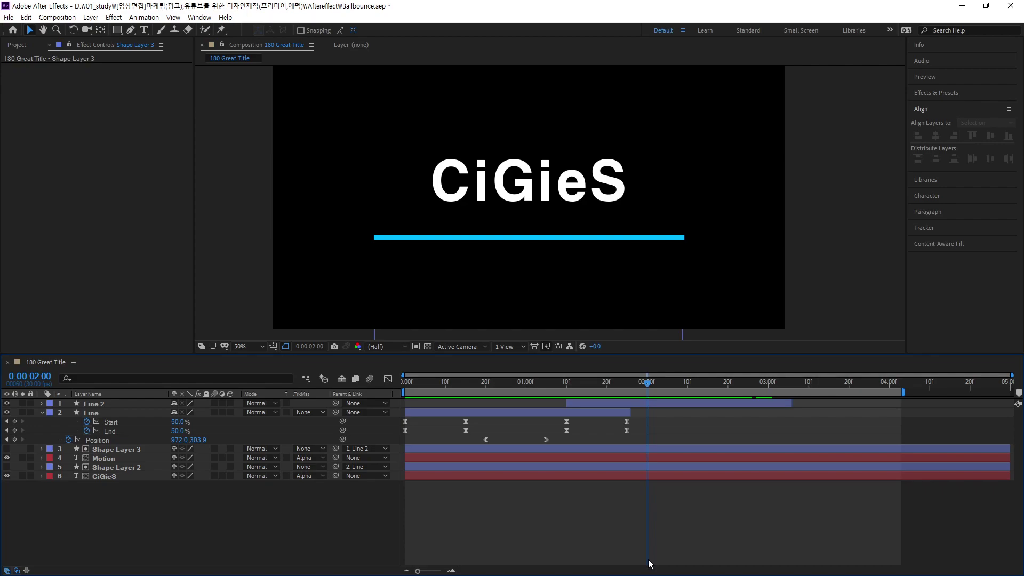
# Set TrkMat to None for both the Motion and CiGieS text layers.
pyautogui.click(6, 450)
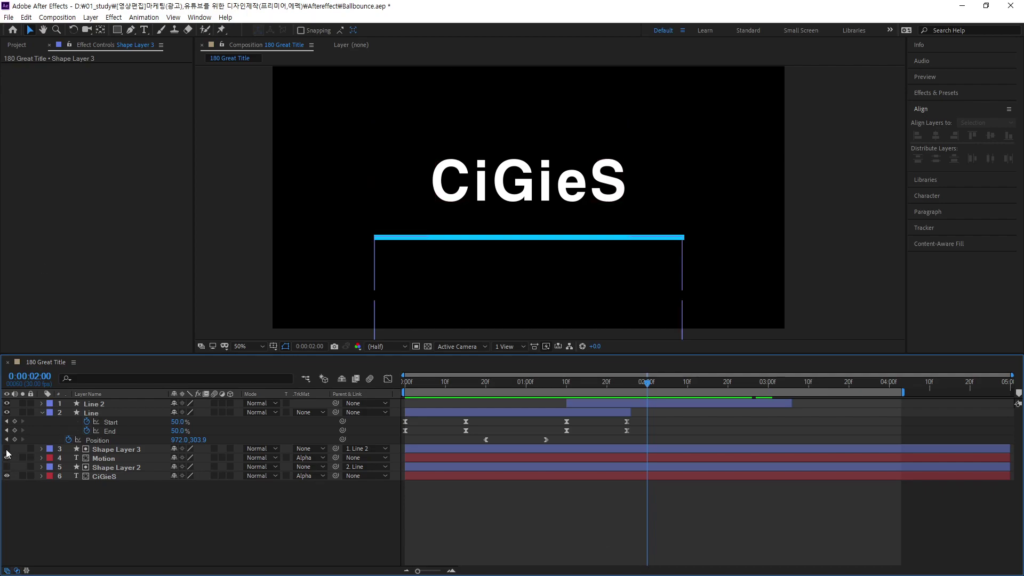
pyautogui.click(7, 450)
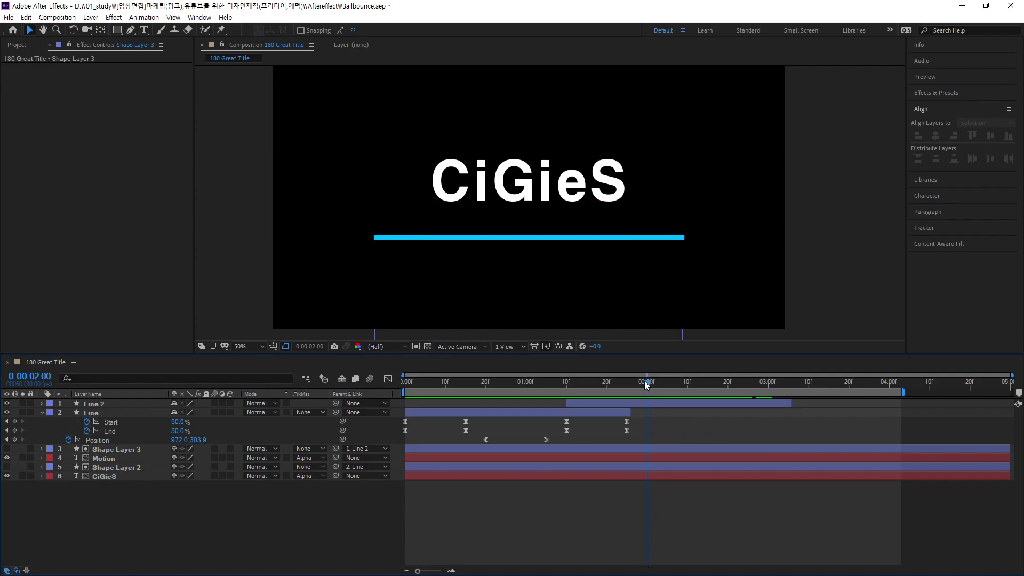
pyautogui.moveTo(644, 381)
pyautogui.mouseDown()
pyautogui.moveTo(606, 443)
pyautogui.moveTo(408, 455)
pyautogui.mouseUp()
pyautogui.click(312, 459)
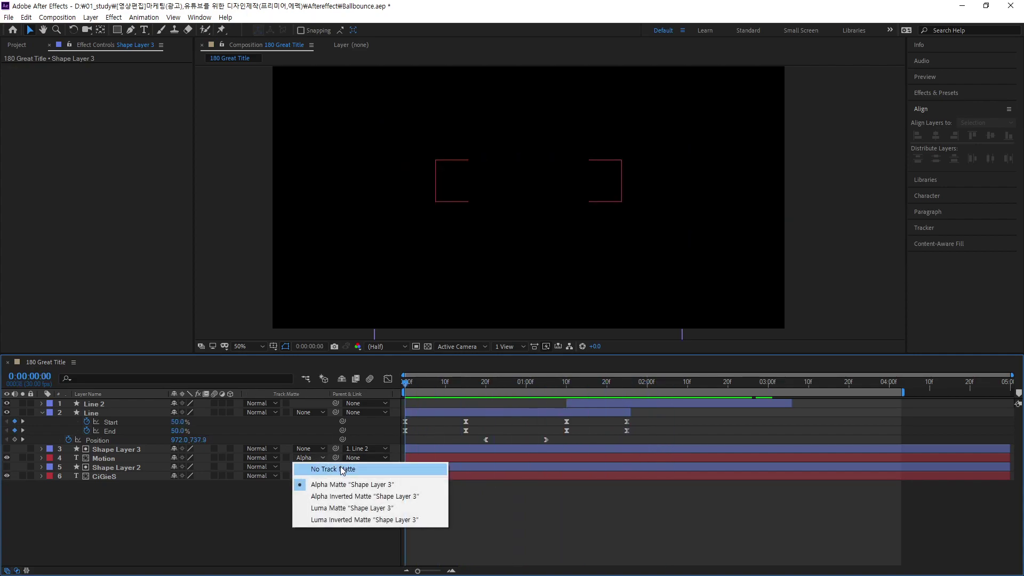
pyautogui.click(342, 470)
pyautogui.click(319, 477)
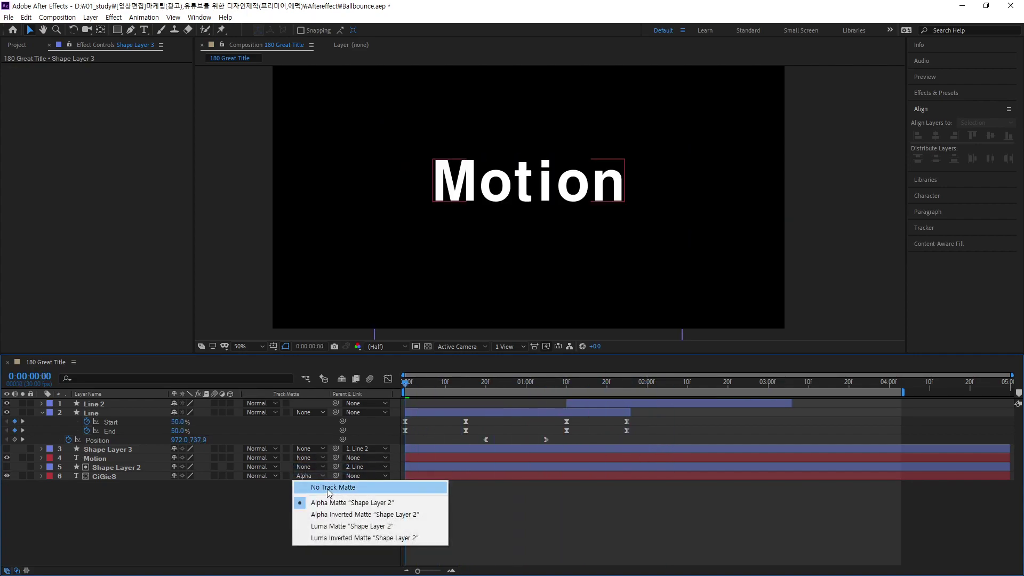
pyautogui.click(329, 488)
# Show the Shape Layer 3 and Shape Layer 2 rectangles and preview how they follow the line.
pyautogui.click(6, 448)
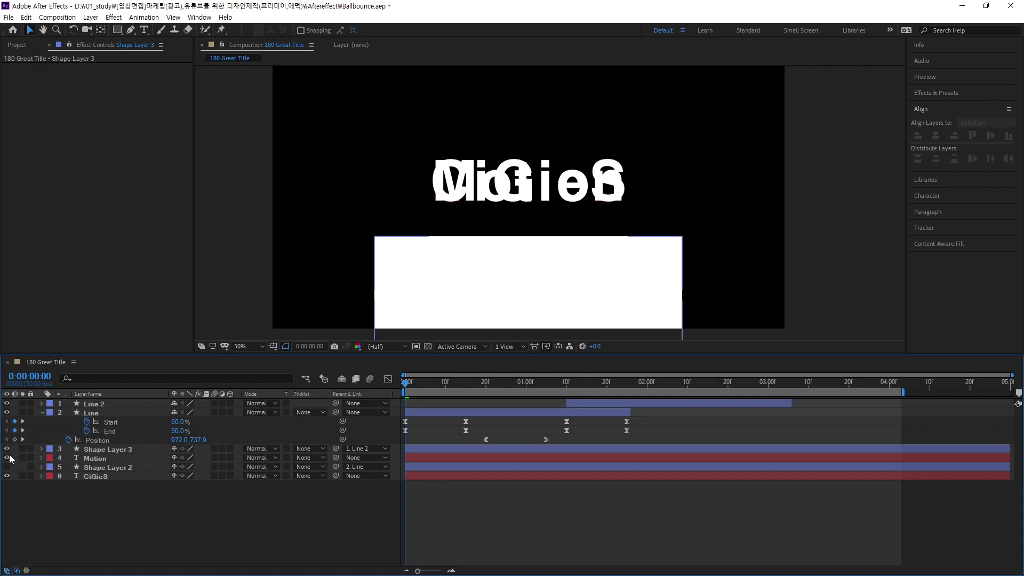
pyautogui.click(6, 467)
pyautogui.moveTo(405, 385); pyautogui.dragTo(515, 398)
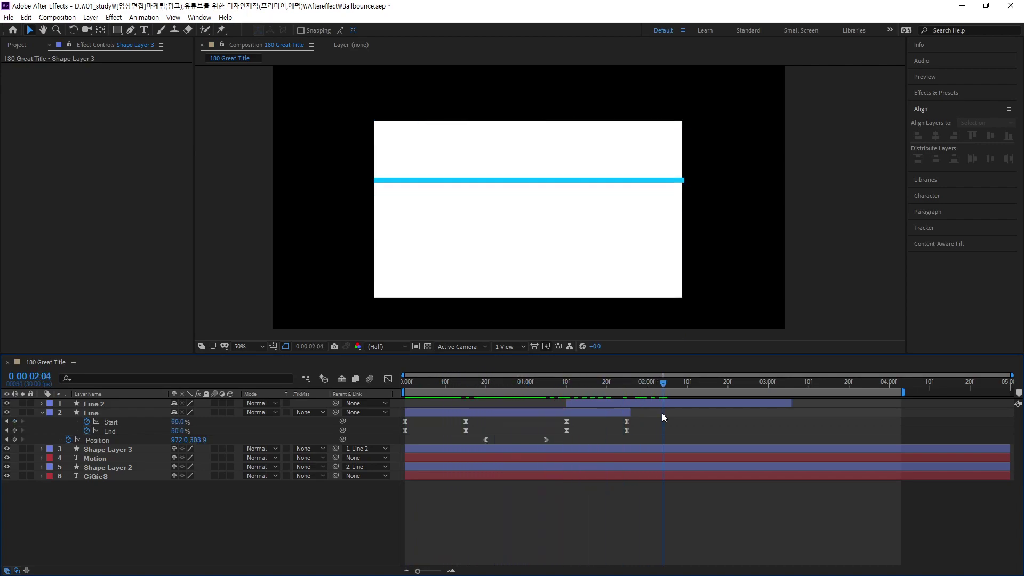
pyautogui.moveTo(514, 398); pyautogui.dragTo(502, 427)
pyautogui.press('space')
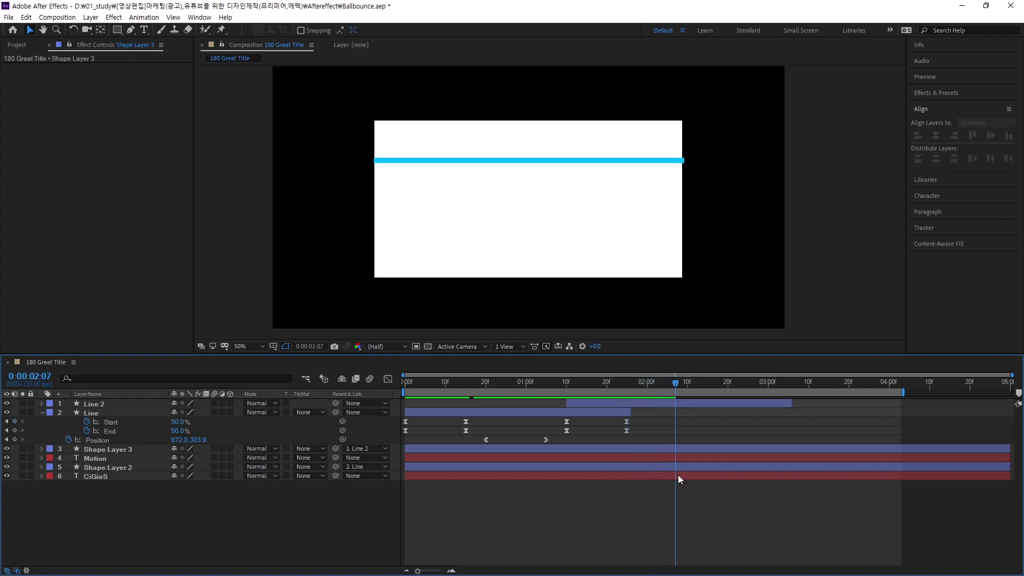
pyautogui.press('space')
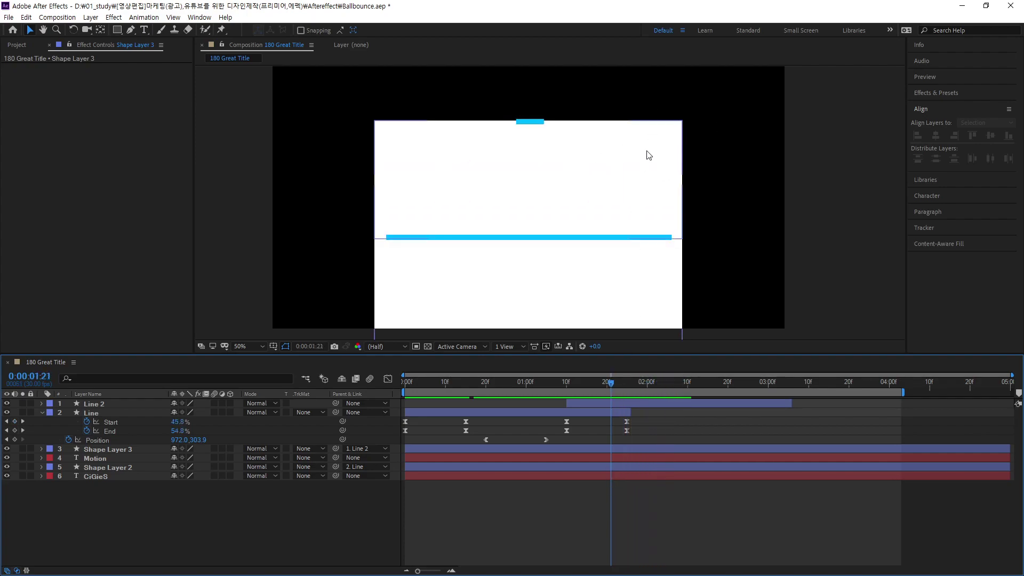
pyautogui.moveTo(613, 384); pyautogui.dragTo(351, 418)
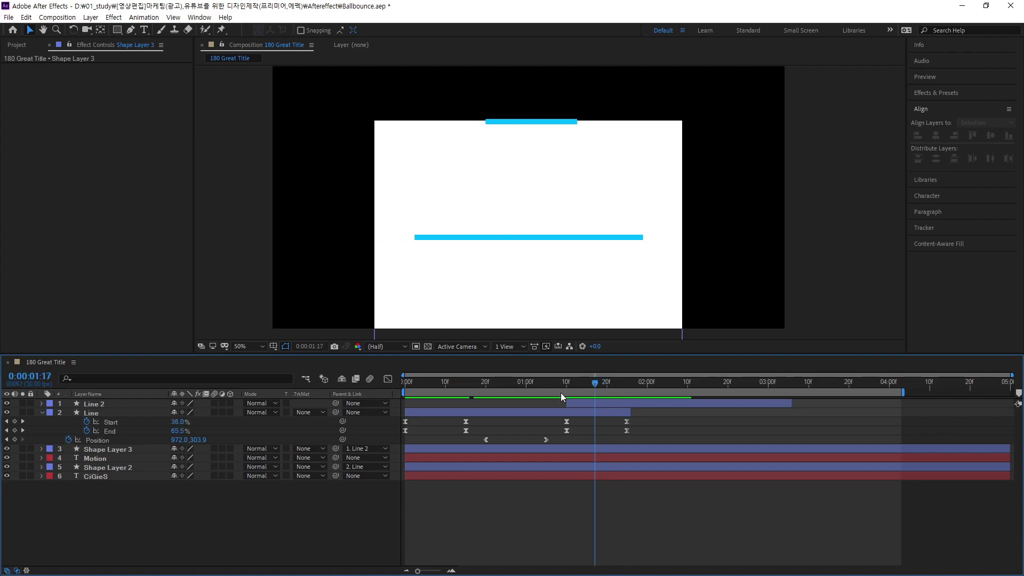
pyautogui.moveTo(428, 431); pyautogui.dragTo(645, 447)
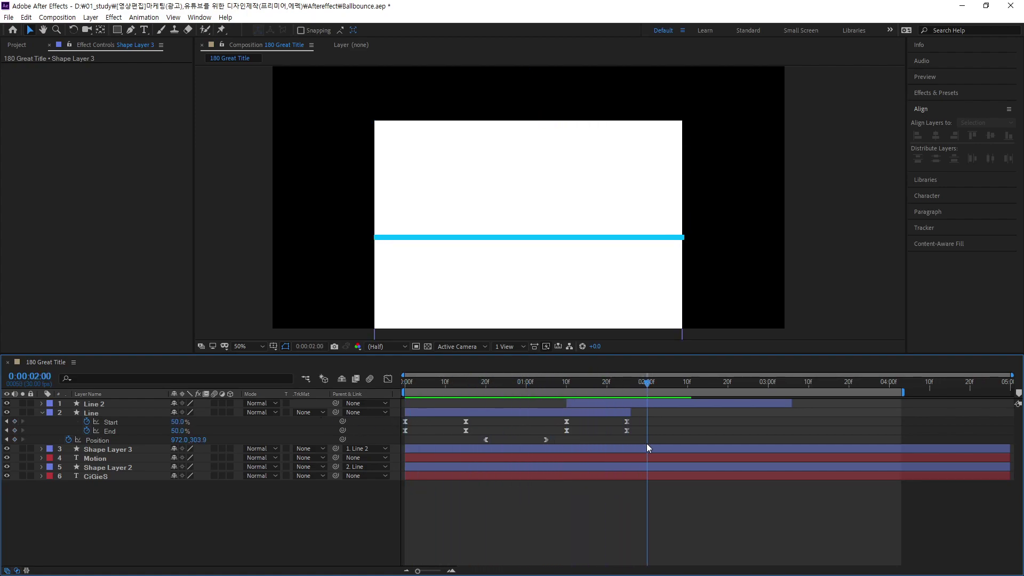
pyautogui.moveTo(647, 443)
pyautogui.mouseDown()
pyautogui.moveTo(607, 473)
pyautogui.moveTo(705, 485)
pyautogui.moveTo(627, 493)
pyautogui.moveTo(697, 495)
pyautogui.moveTo(629, 503)
pyautogui.moveTo(726, 492)
pyautogui.mouseUp()
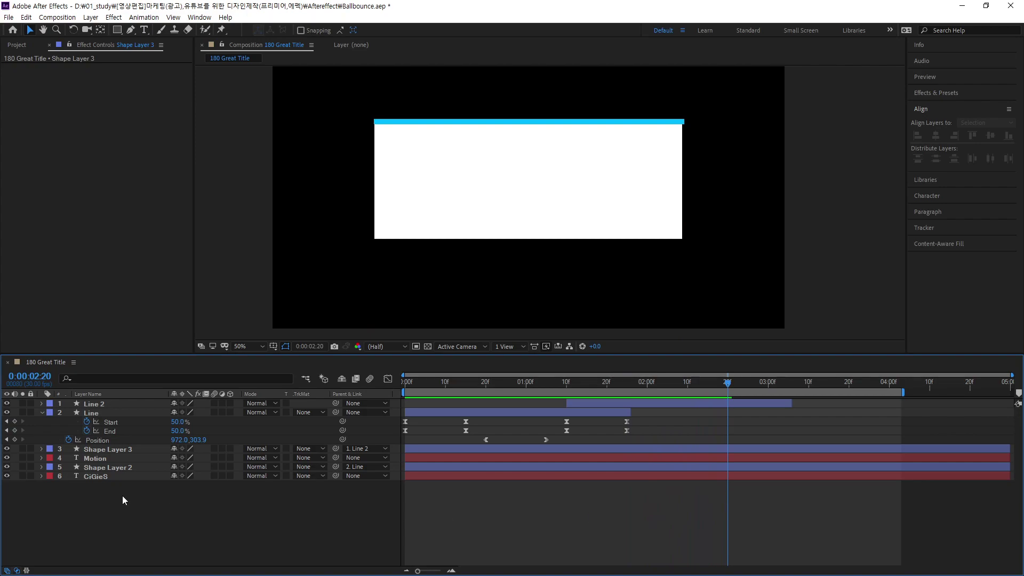
# Add a starting Position keyframe on Shape Layer 2.
pyautogui.click(108, 468)
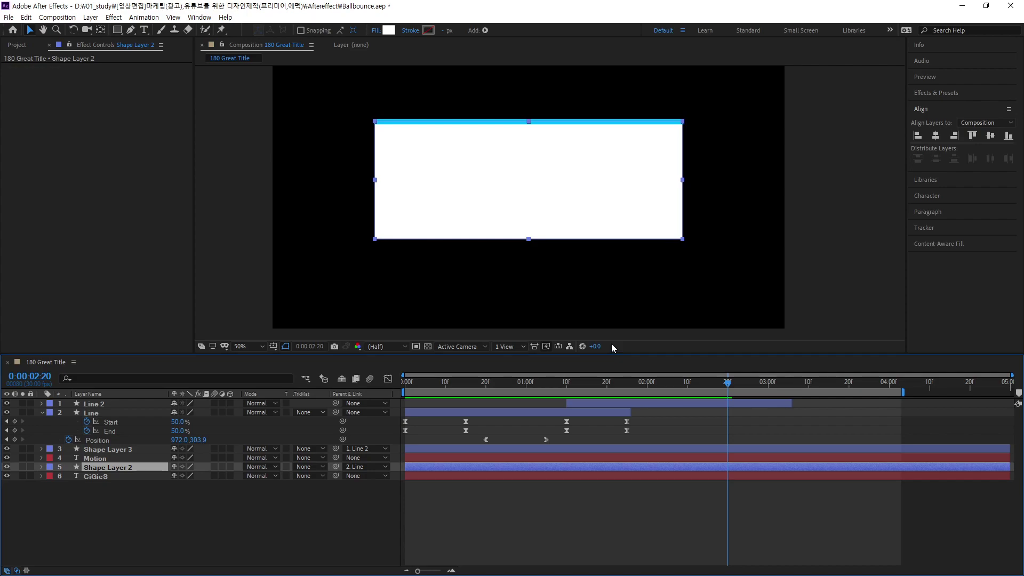
pyautogui.moveTo(729, 388); pyautogui.dragTo(627, 405)
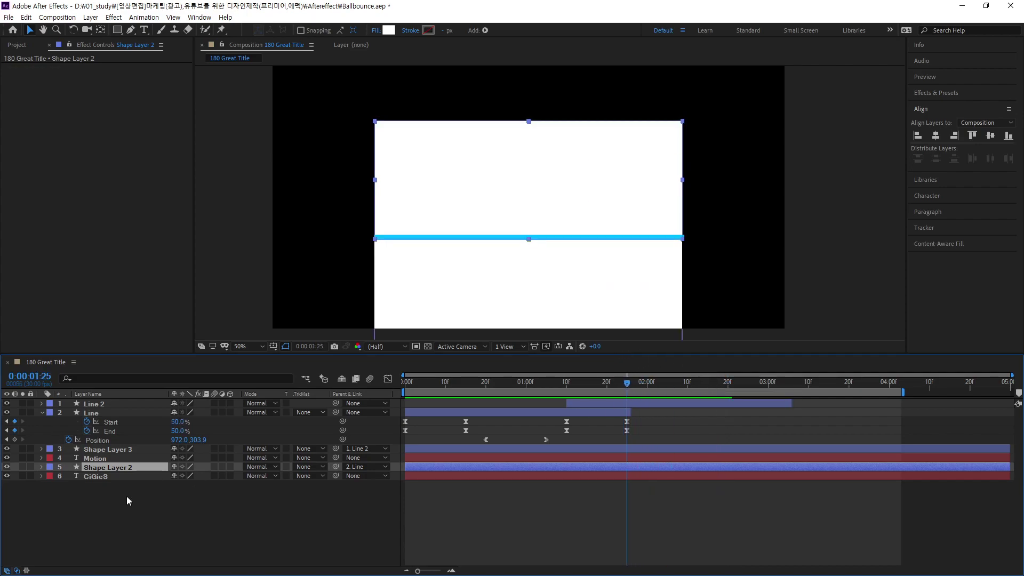
pyautogui.press('p')
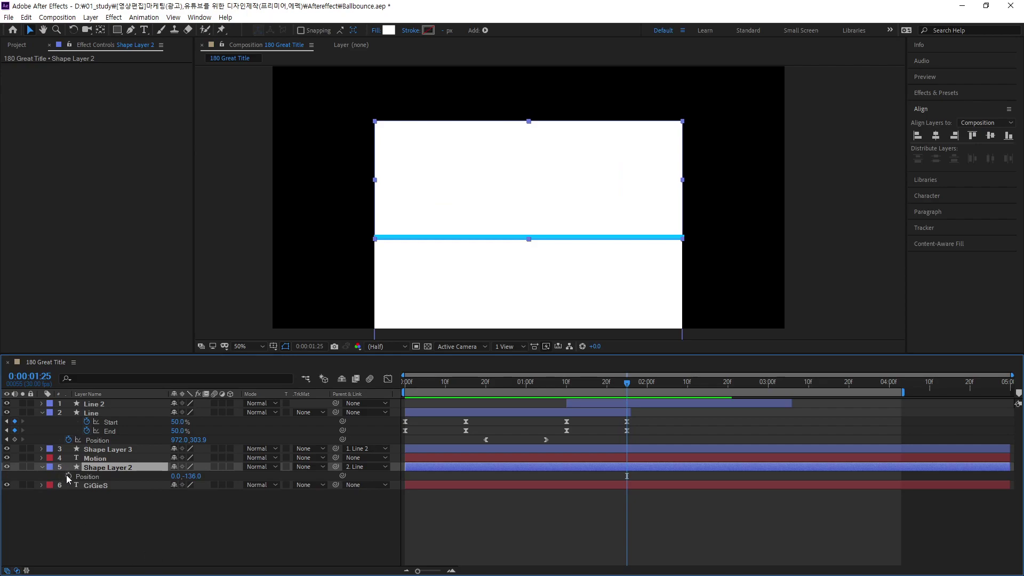
pyautogui.click(68, 476)
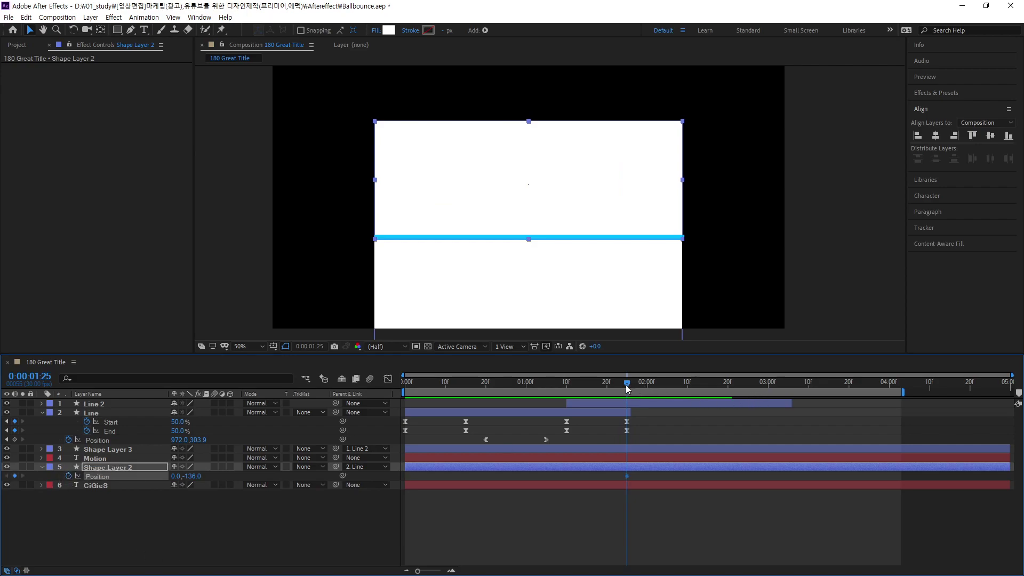
pyautogui.moveTo(627, 384)
pyautogui.mouseDown()
pyautogui.moveTo(697, 405)
pyautogui.moveTo(693, 420)
pyautogui.moveTo(706, 418)
pyautogui.mouseUp()
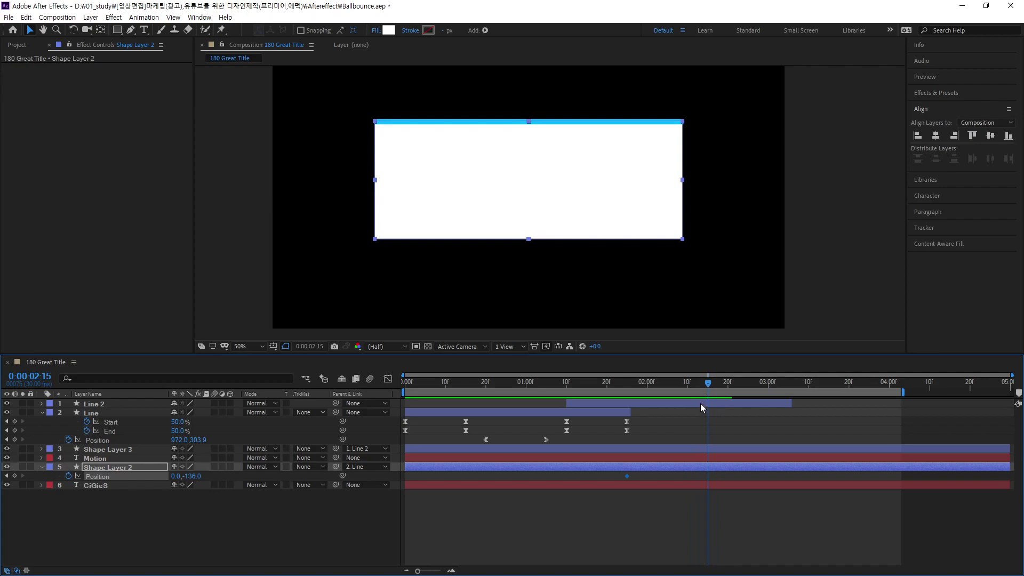
# Place that keyframe at 0:00:02:00 and raise the rectangle from 0,-136 to 0,-578 by 2:15.
pyautogui.click(700, 403)
pyautogui.press('u')
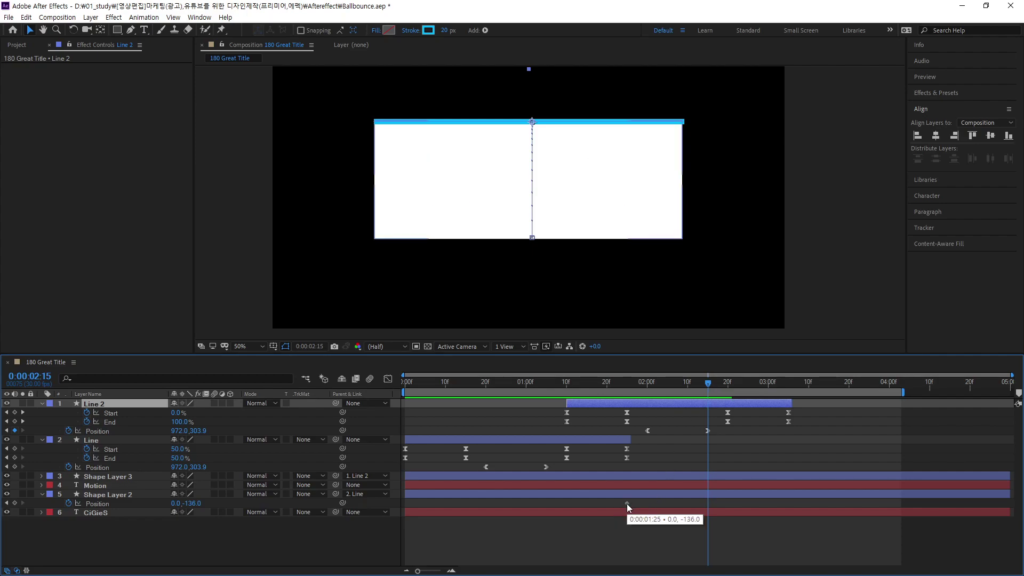
pyautogui.moveTo(626, 503); pyautogui.dragTo(660, 487)
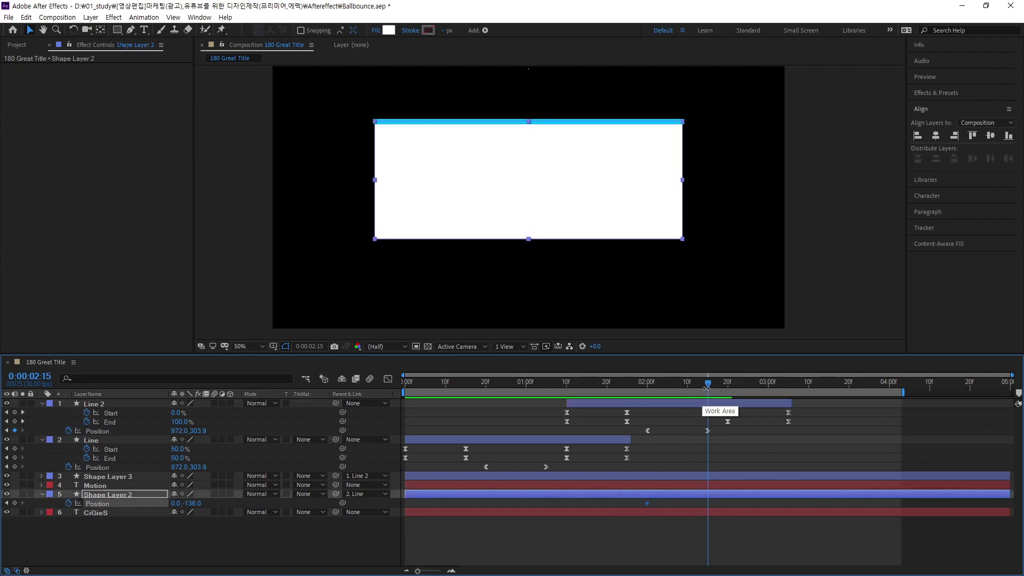
pyautogui.moveTo(705, 384)
pyautogui.mouseDown()
pyautogui.moveTo(648, 400)
pyautogui.moveTo(709, 405)
pyautogui.mouseUp()
pyautogui.moveTo(575, 205); pyautogui.dragTo(573, 98)
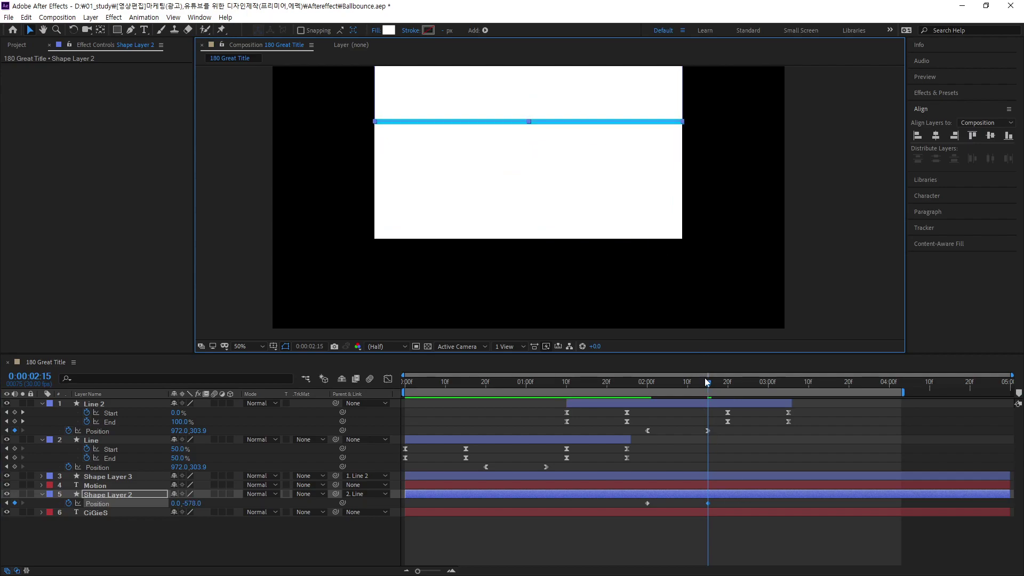
pyautogui.moveTo(710, 386)
pyautogui.mouseDown()
pyautogui.moveTo(610, 405)
pyautogui.moveTo(706, 440)
pyautogui.moveTo(562, 427)
pyautogui.moveTo(710, 437)
pyautogui.moveTo(445, 440)
pyautogui.moveTo(701, 467)
pyautogui.moveTo(677, 467)
pyautogui.mouseUp()
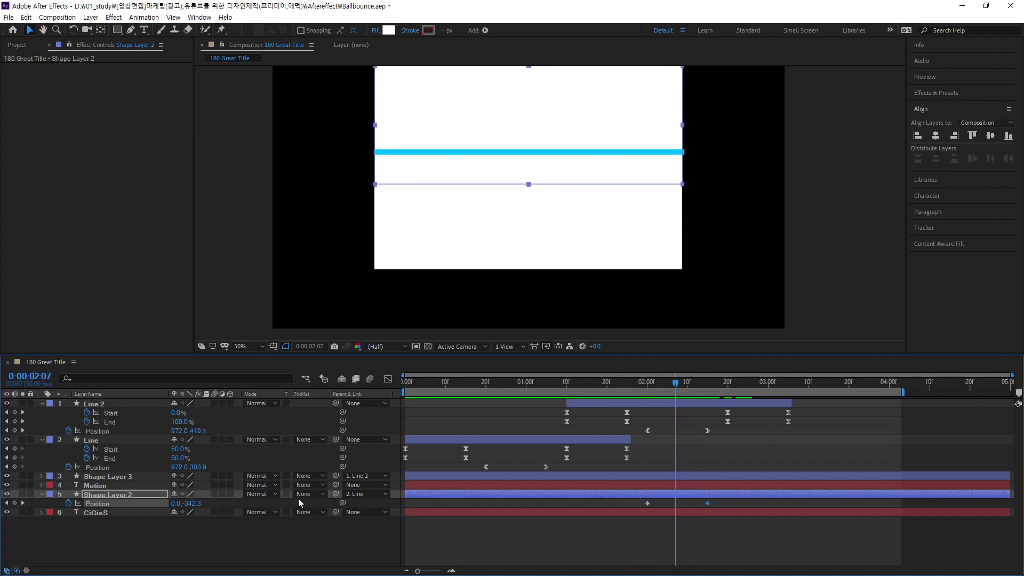
# In the speed graph, drag the end keyframe's influence to about 71% so the slide eases out.
pyautogui.click(388, 380)
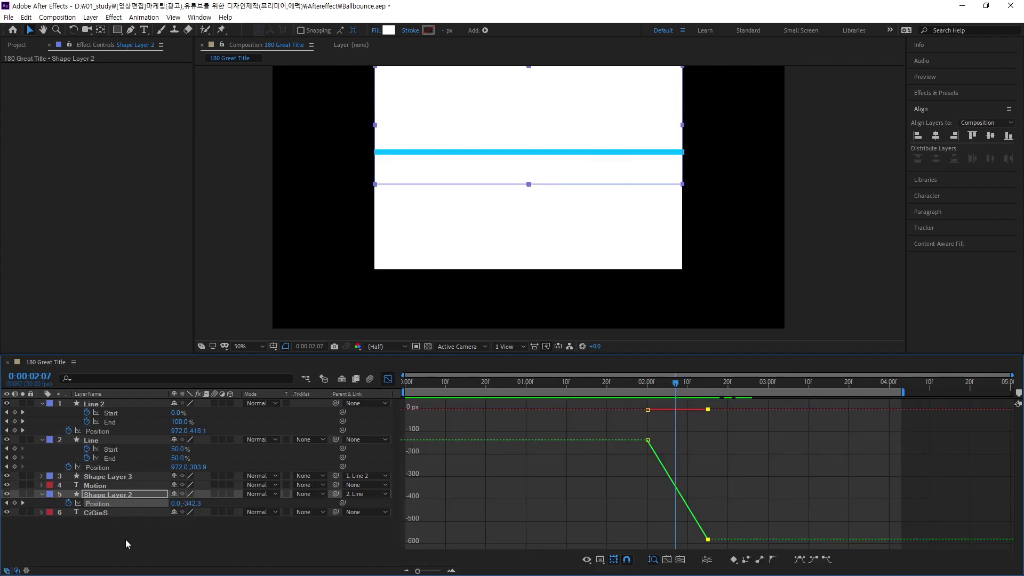
pyautogui.click(600, 560)
pyautogui.click(674, 456)
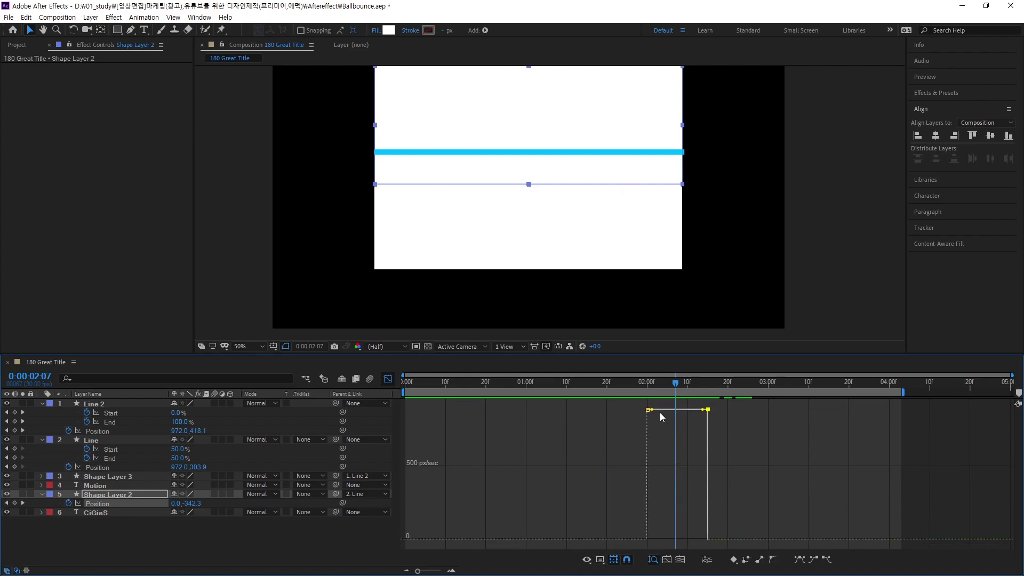
pyautogui.click(452, 571)
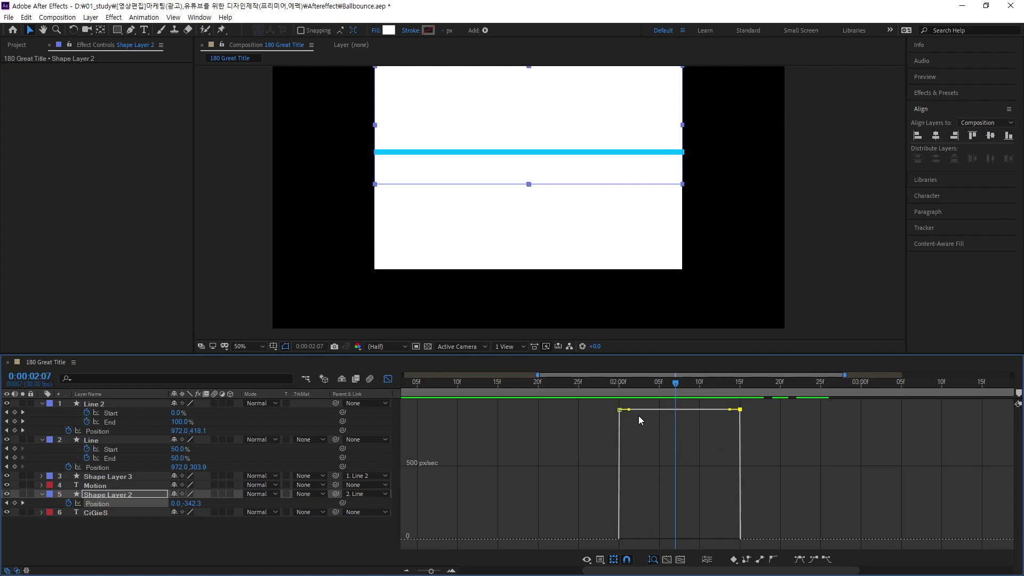
pyautogui.moveTo(630, 411); pyautogui.dragTo(616, 411)
pyautogui.moveTo(730, 410); pyautogui.dragTo(703, 539)
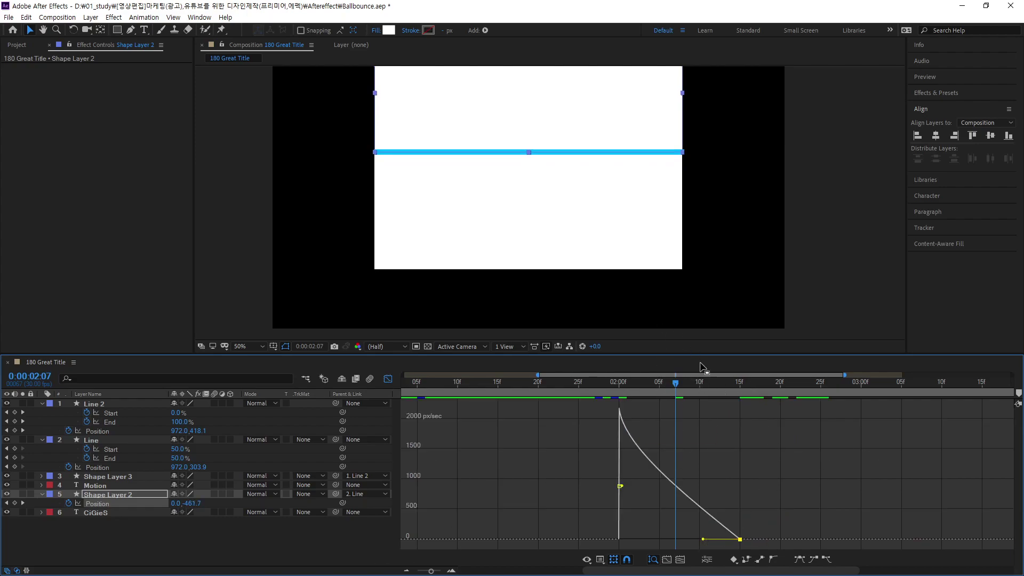
pyautogui.click(390, 379)
pyautogui.press('space')
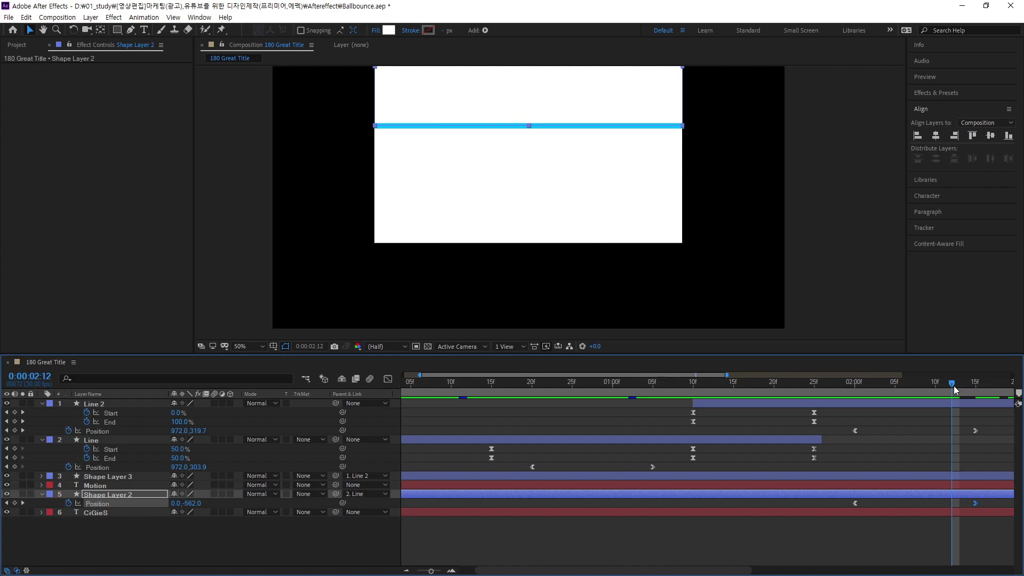
# Set the TrkMat of both the Motion and CiGieS text layers back to Alpha Matte.
pyautogui.moveTo(954, 385); pyautogui.dragTo(483, 403)
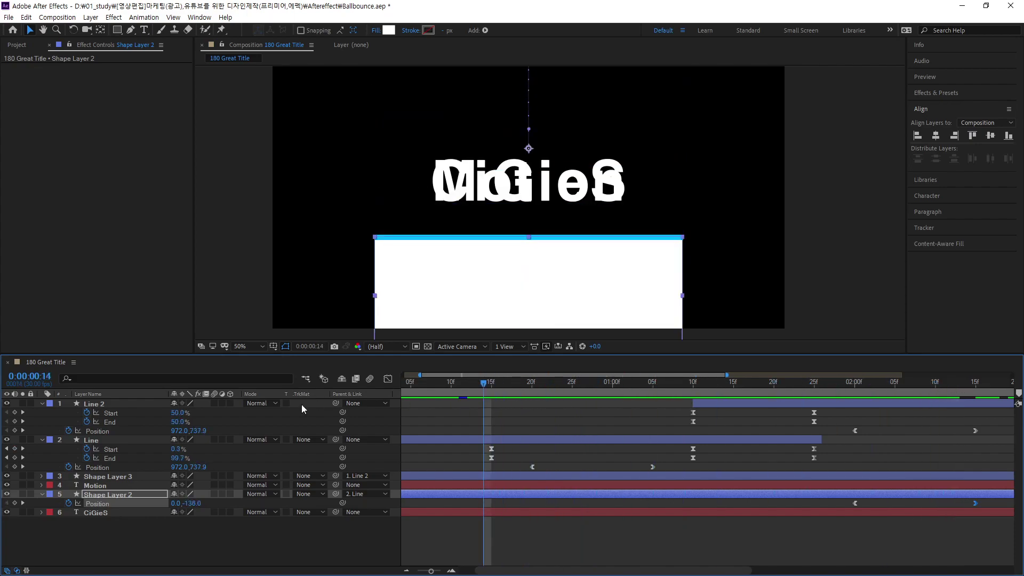
pyautogui.click(317, 486)
pyautogui.click(347, 512)
pyautogui.click(314, 512)
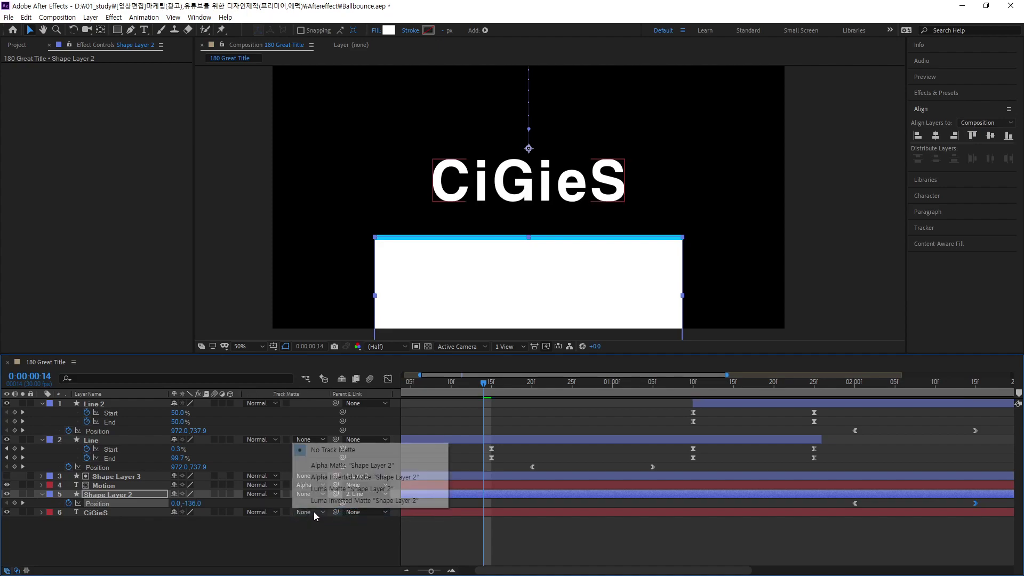
pyautogui.click(313, 514)
pyautogui.click(313, 513)
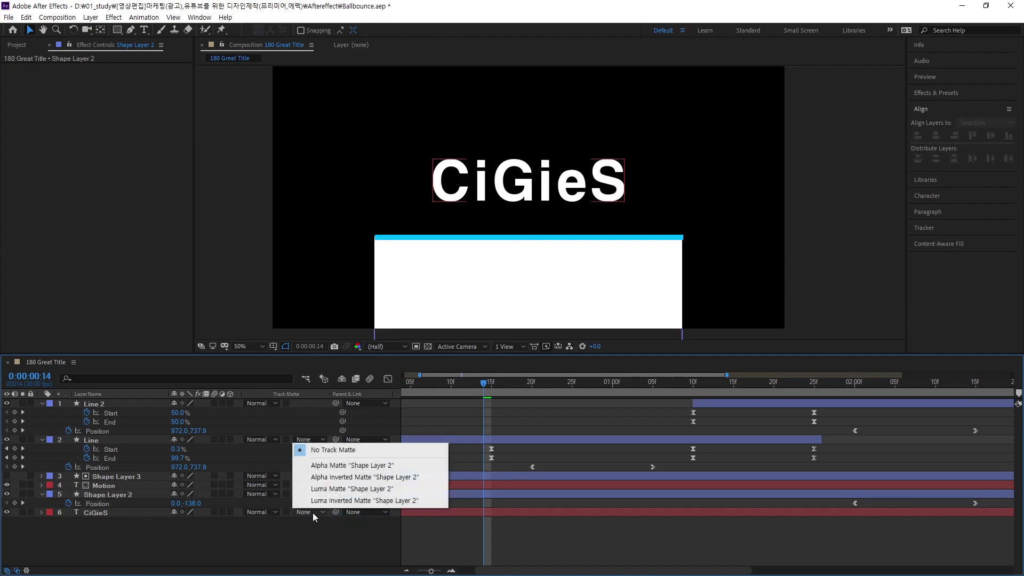
pyautogui.click(329, 465)
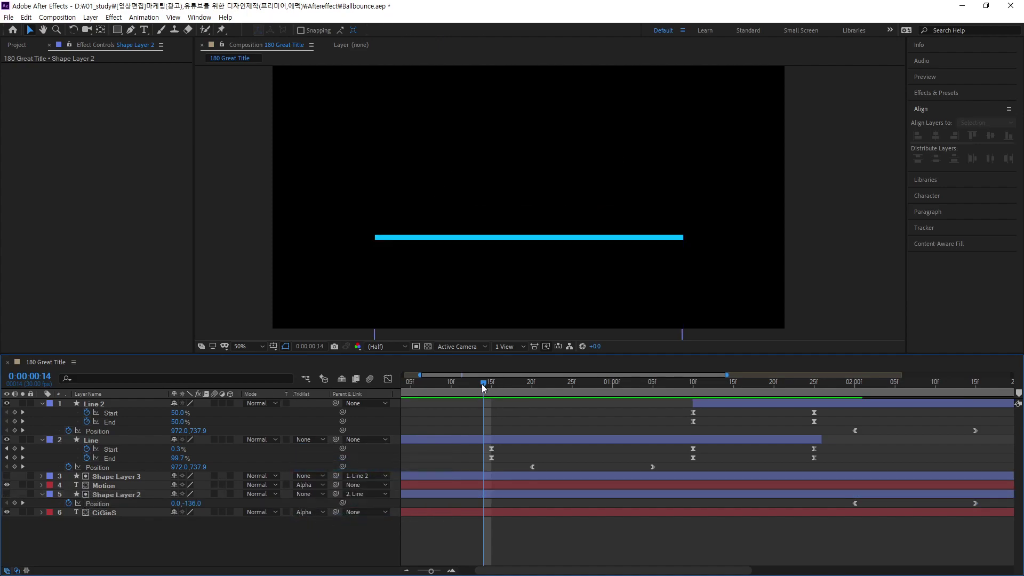
# Scrub and play back to check the Motion text replacing CiGieS around 2:00.
pyautogui.moveTo(482, 384)
pyautogui.mouseDown()
pyautogui.moveTo(625, 431)
pyautogui.moveTo(831, 443)
pyautogui.mouseUp()
pyautogui.moveTo(898, 450)
pyautogui.mouseDown()
pyautogui.moveTo(929, 457)
pyautogui.moveTo(767, 446)
pyautogui.moveTo(999, 483)
pyautogui.moveTo(921, 487)
pyautogui.mouseUp()
pyautogui.moveTo(431, 571); pyautogui.dragTo(418, 571)
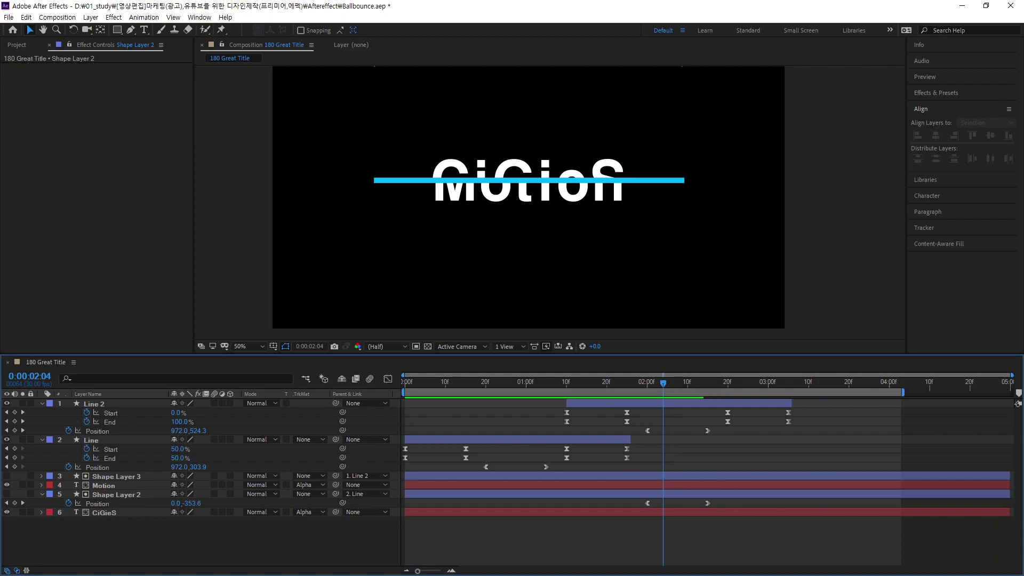
pyautogui.press('space')
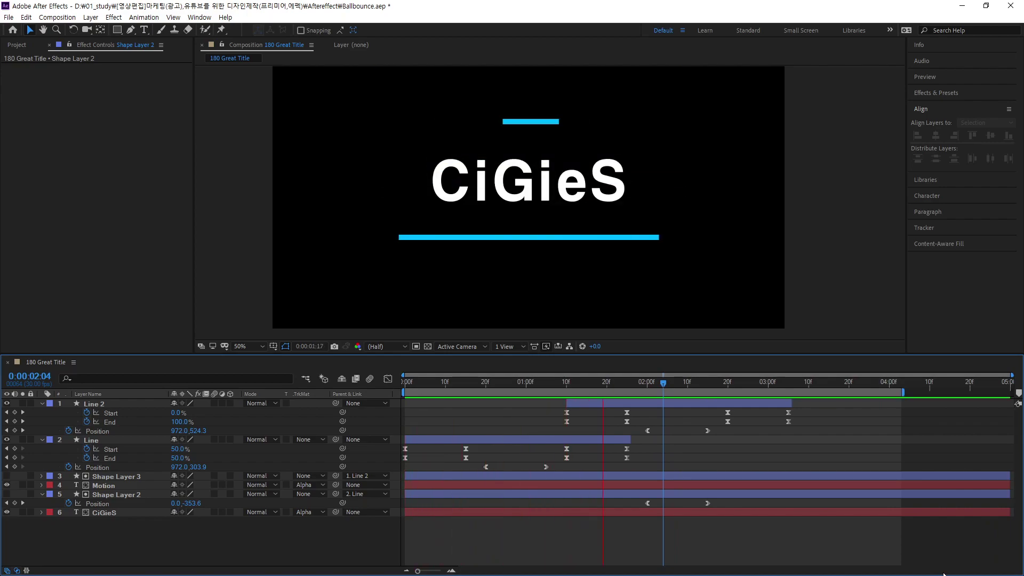